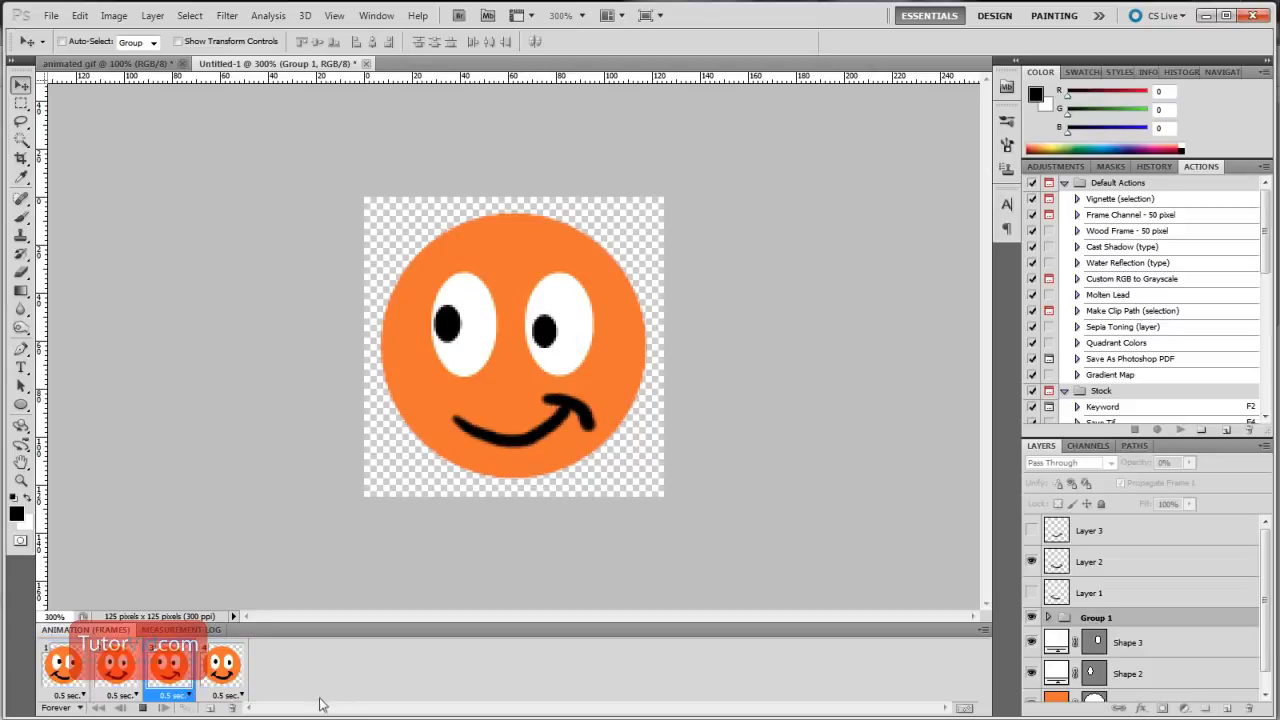
# Stop the animation playback and close the open example documents
pyautogui.click(143, 707)
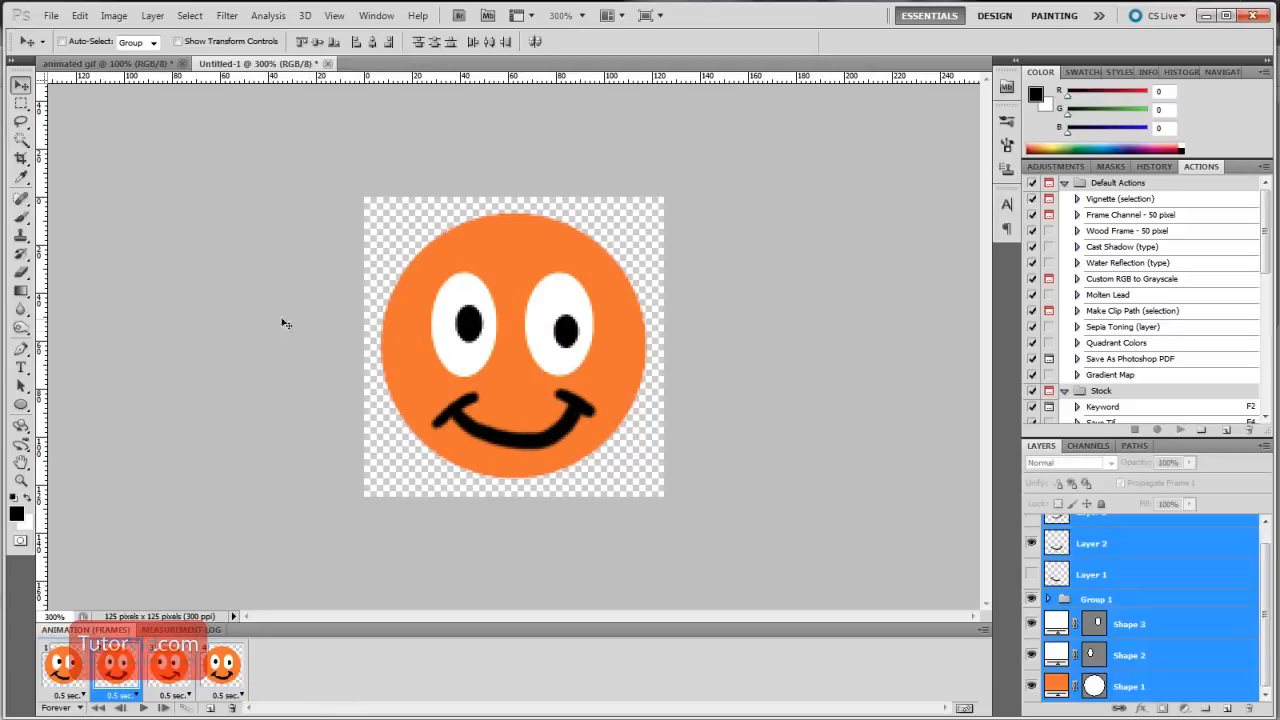
pyautogui.click(327, 64)
pyautogui.click(604, 331)
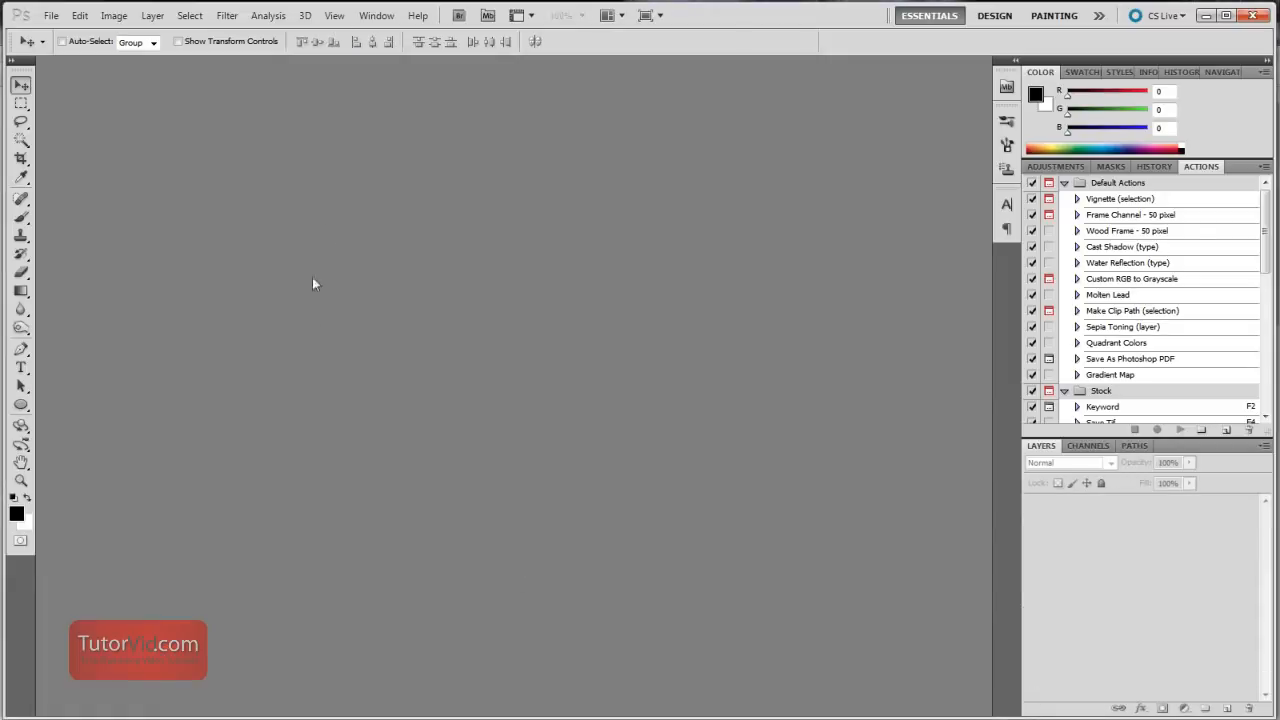
# Create a new 125 x 125 pixel RGB document named "animated gif" at 300 pixels/inch with transparent background contents
pyautogui.hotkey('ctrl', 'n')
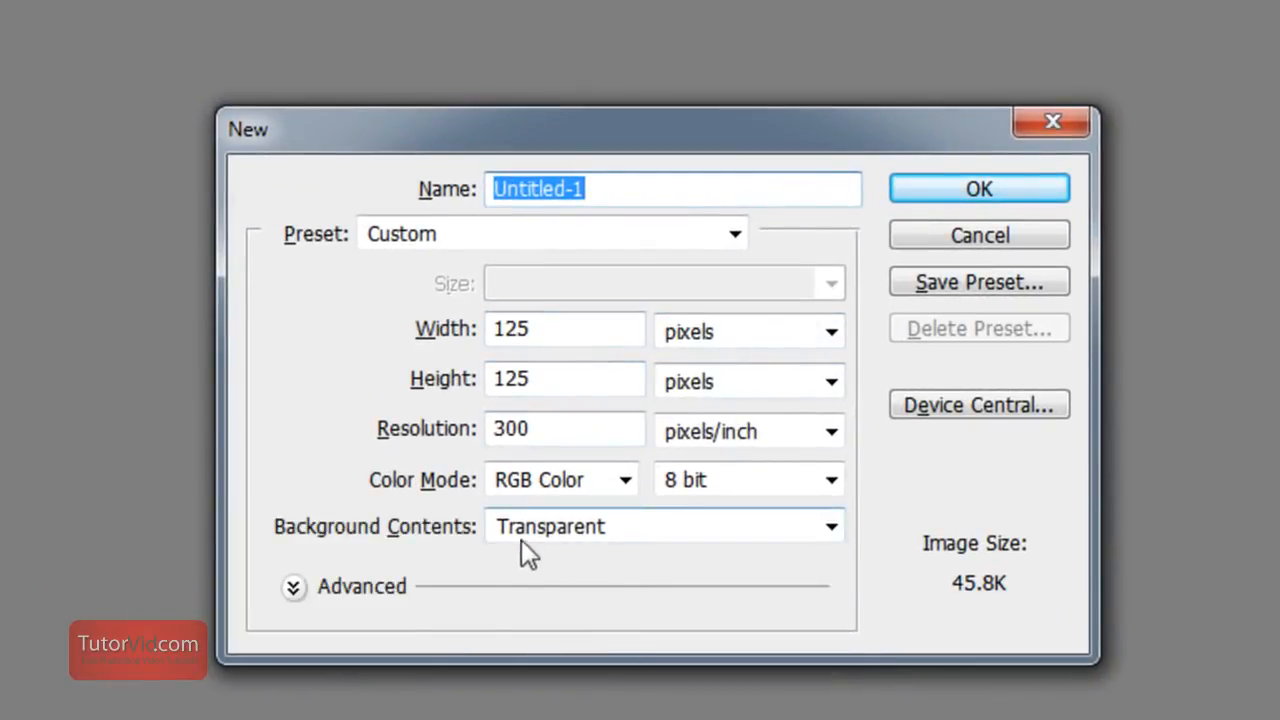
pyautogui.click(603, 527)
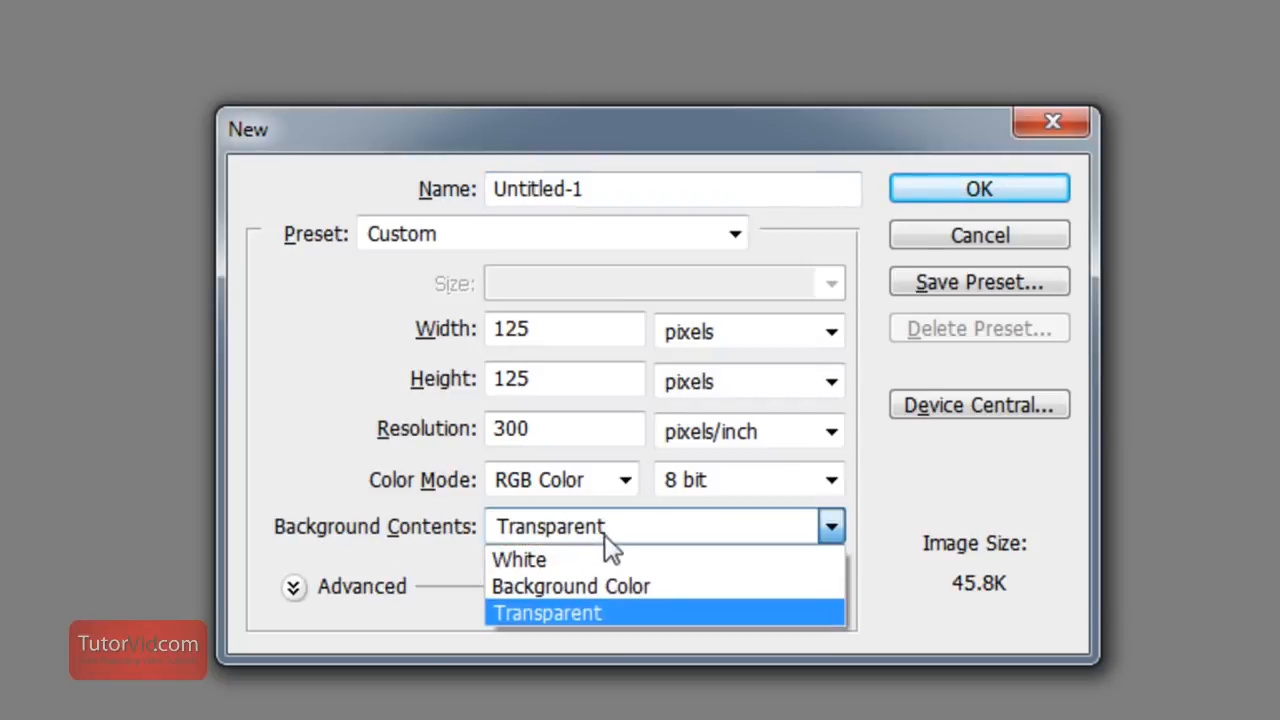
pyautogui.click(590, 612)
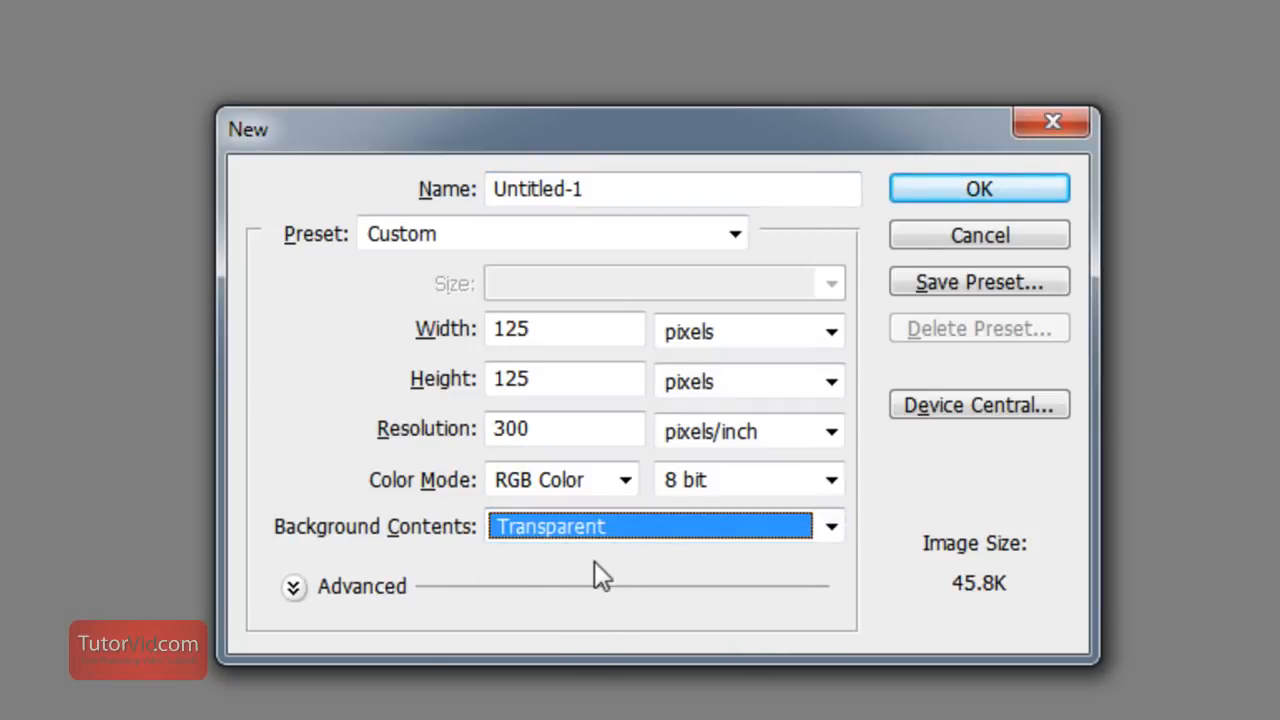
pyautogui.click(623, 189)
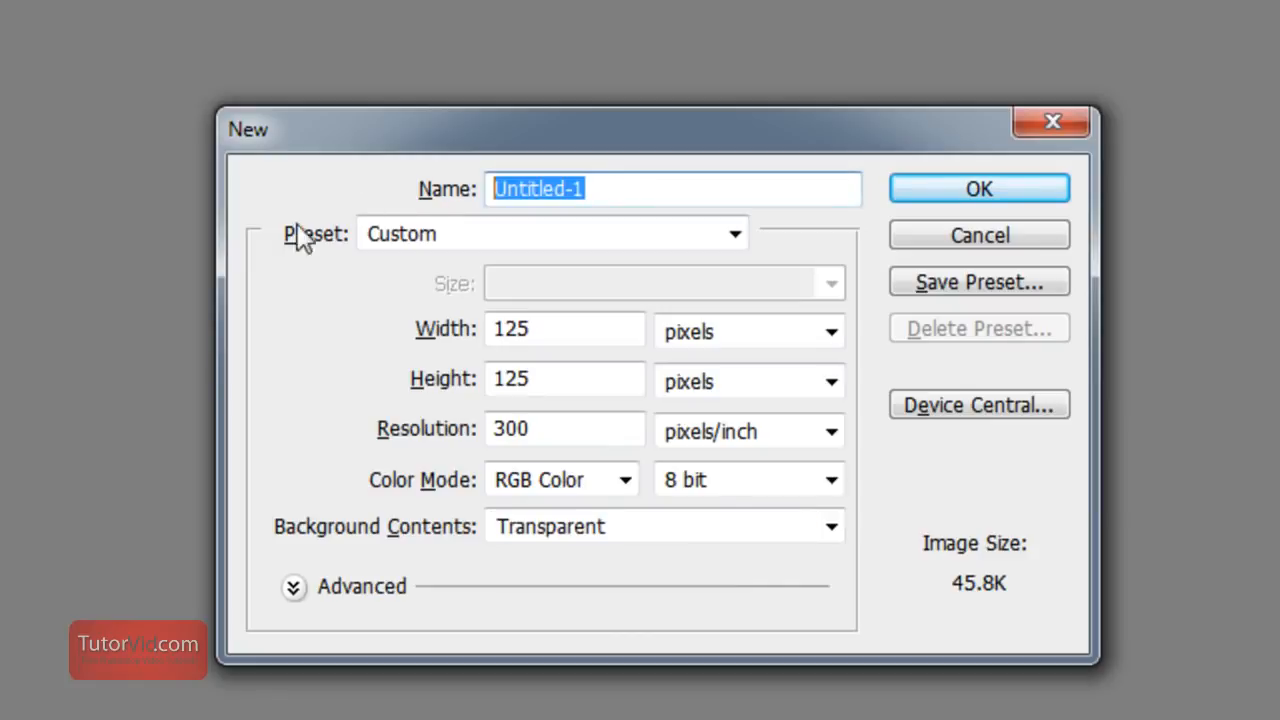
pyautogui.write('animated gif')
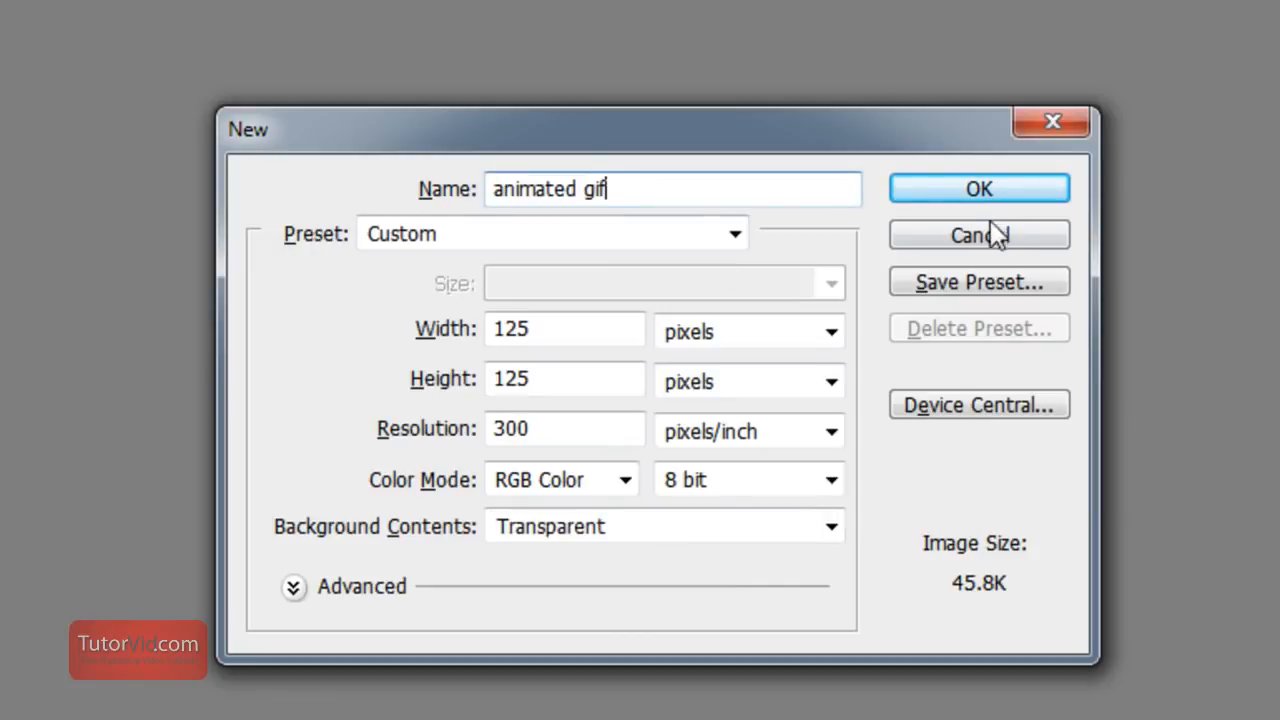
pyautogui.press('Return')
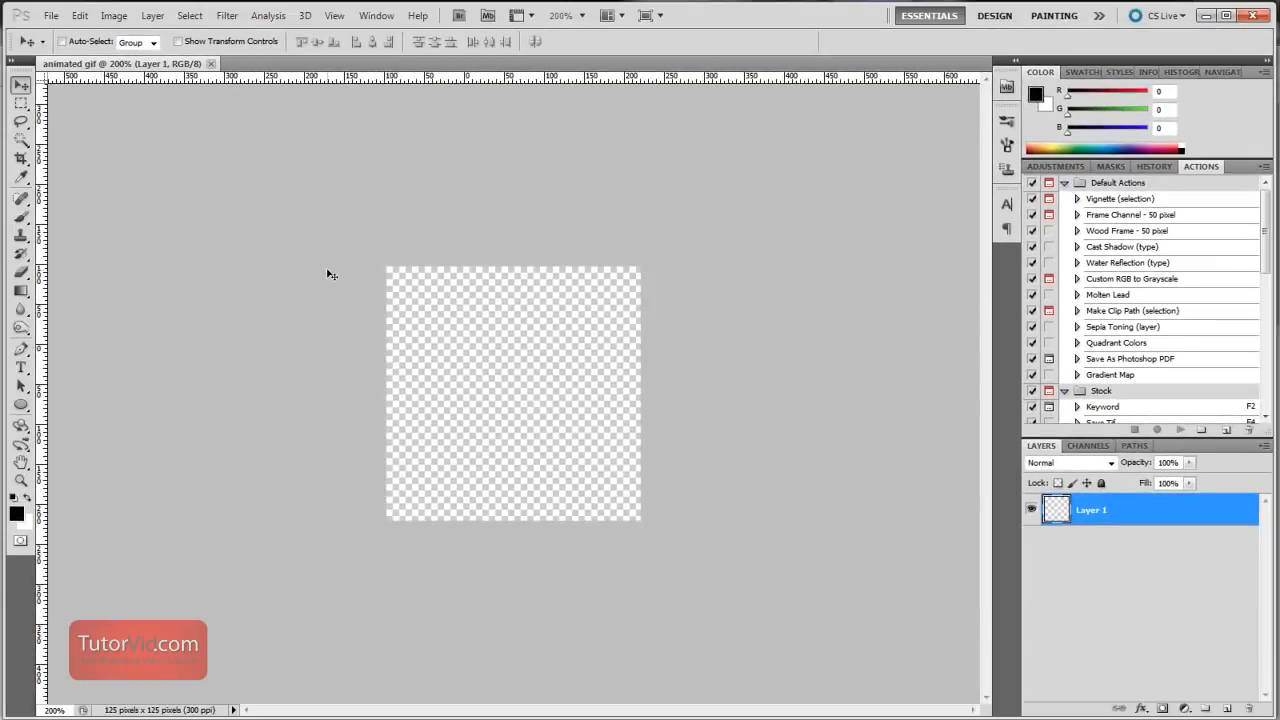
# Show the Animation panel and switch it from timeline to frame mode
pyautogui.hotkey('ctrl', '+')
pyautogui.hotkey('ctrl', '+')
pyautogui.hotkey('ctrl', '+')
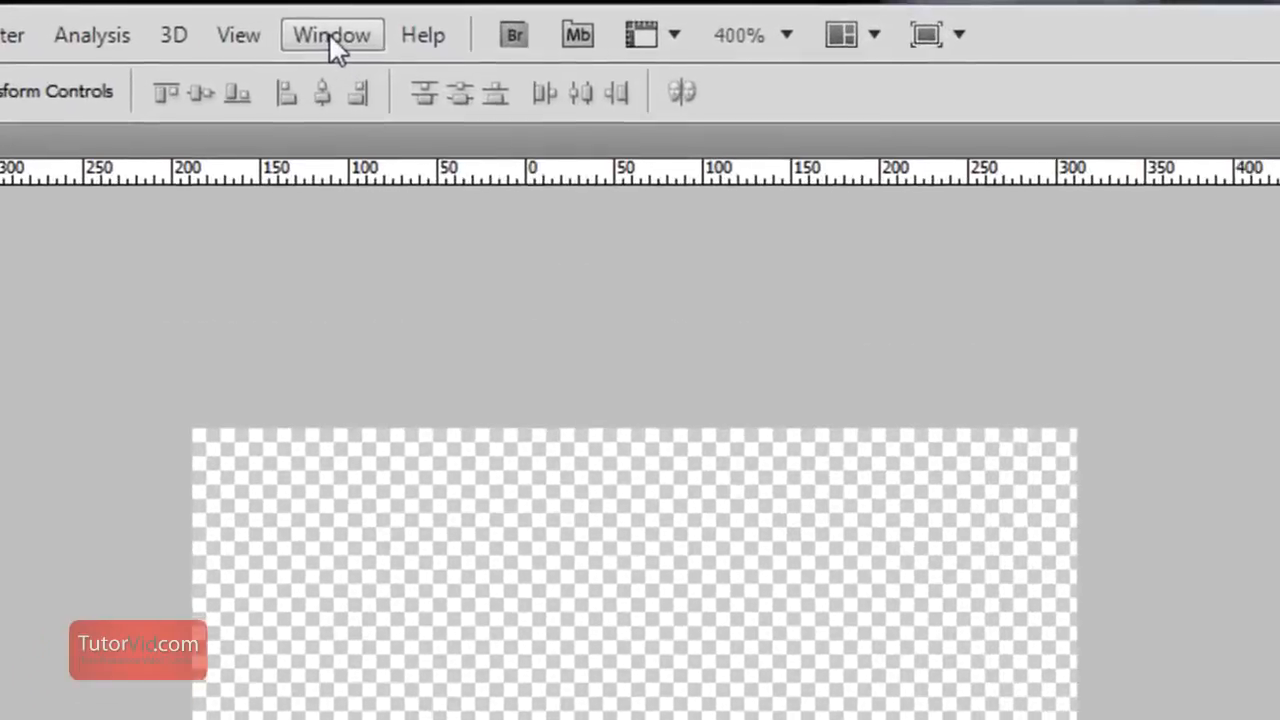
pyautogui.click(377, 16)
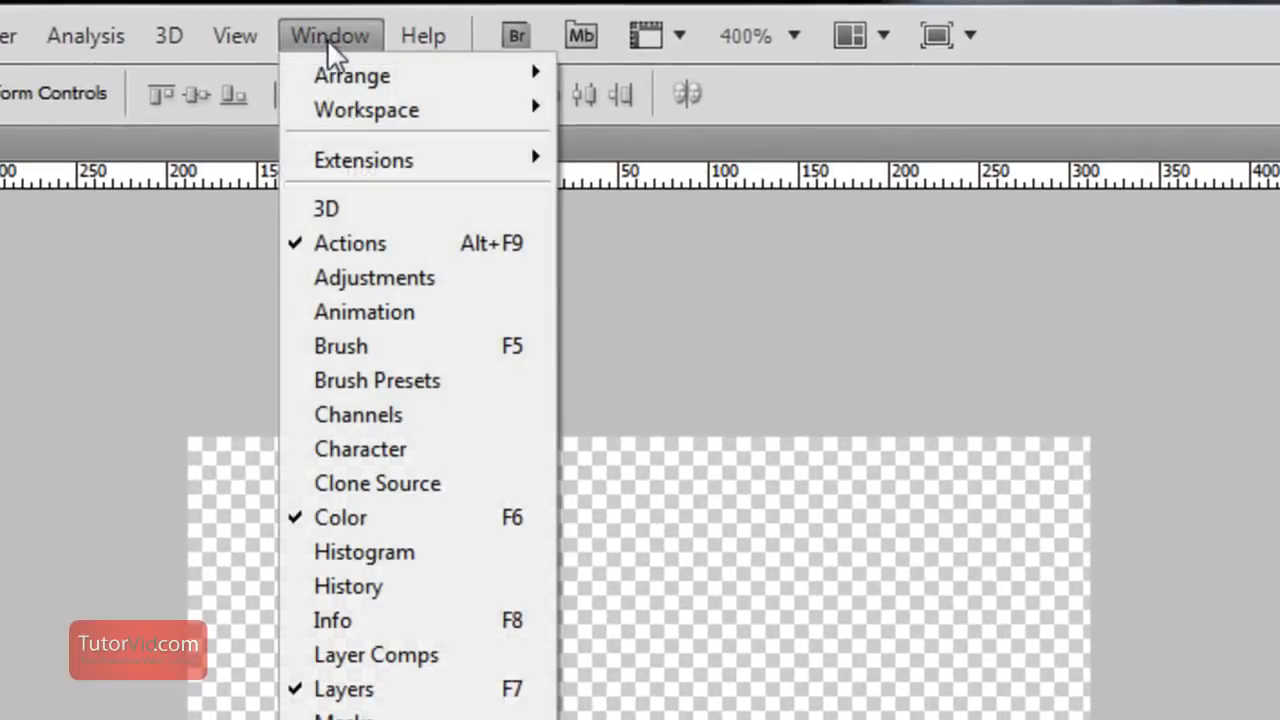
pyautogui.click(402, 314)
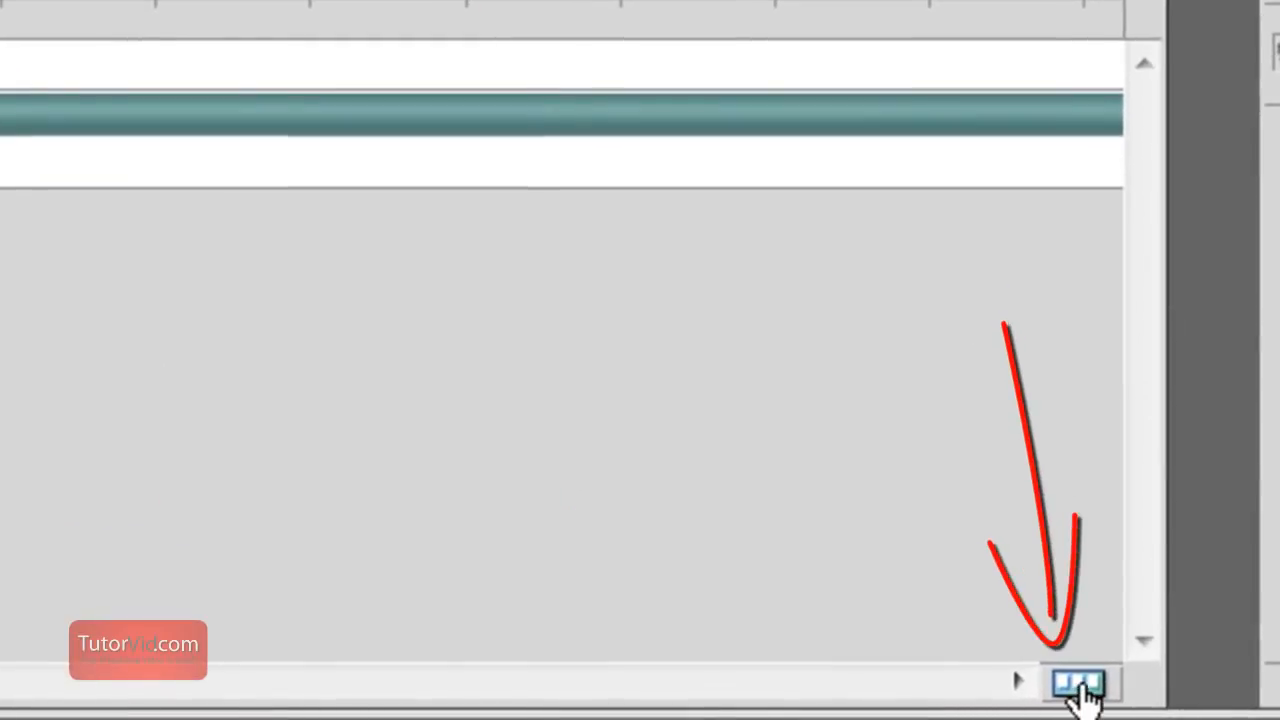
pyautogui.click(1085, 684)
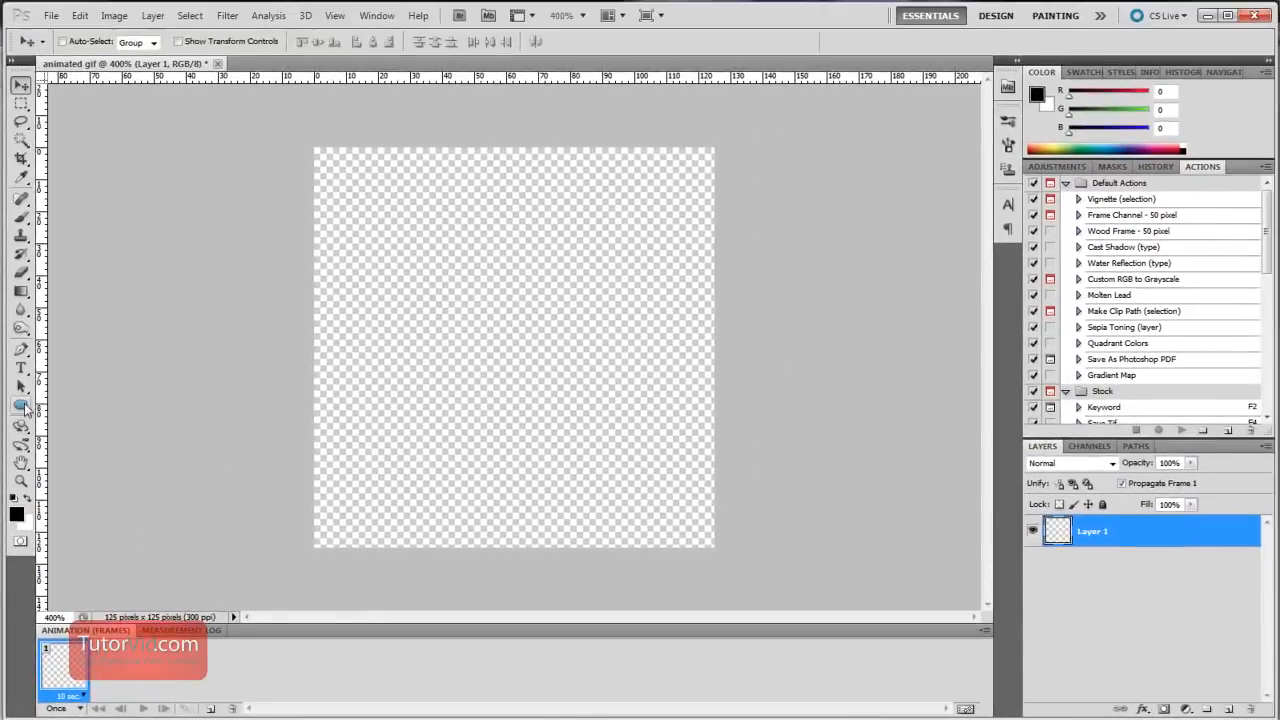
# Draw an orange circle (R 255, G 126, B 0) about 103 pixels across with the Ellipse Tool and center it on the canvas
pyautogui.click(26, 329)
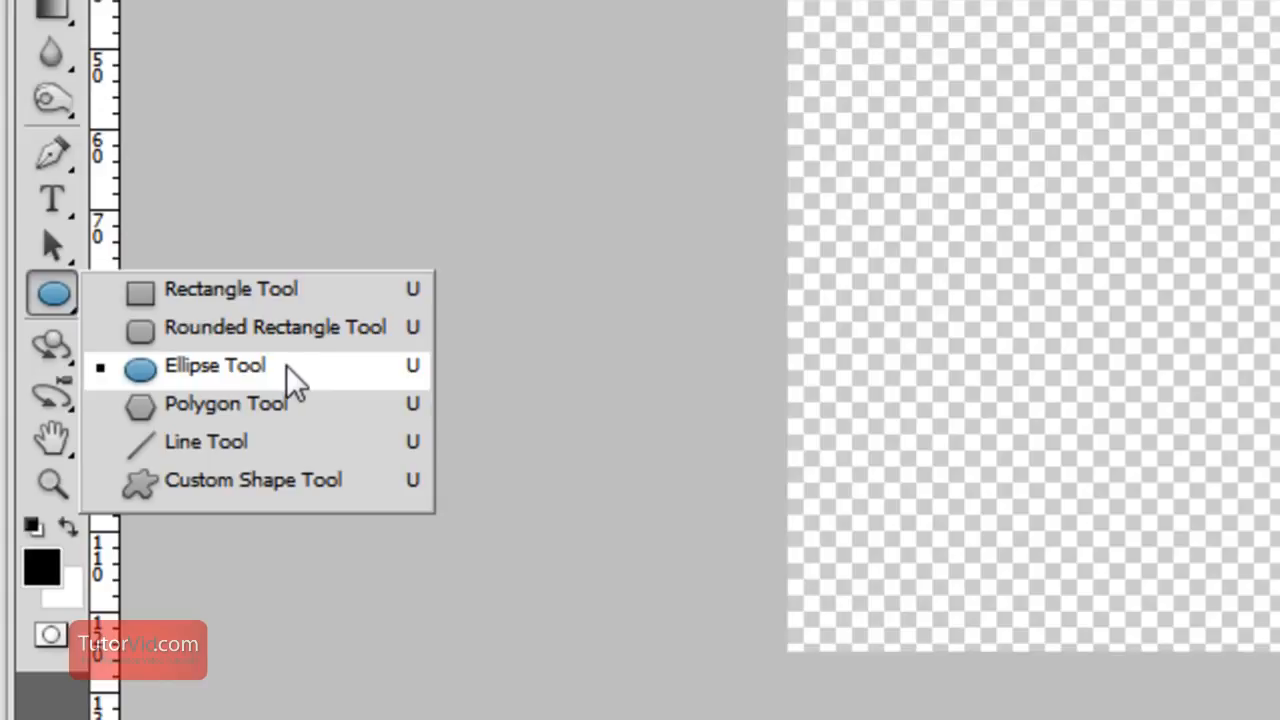
pyautogui.click(130, 428)
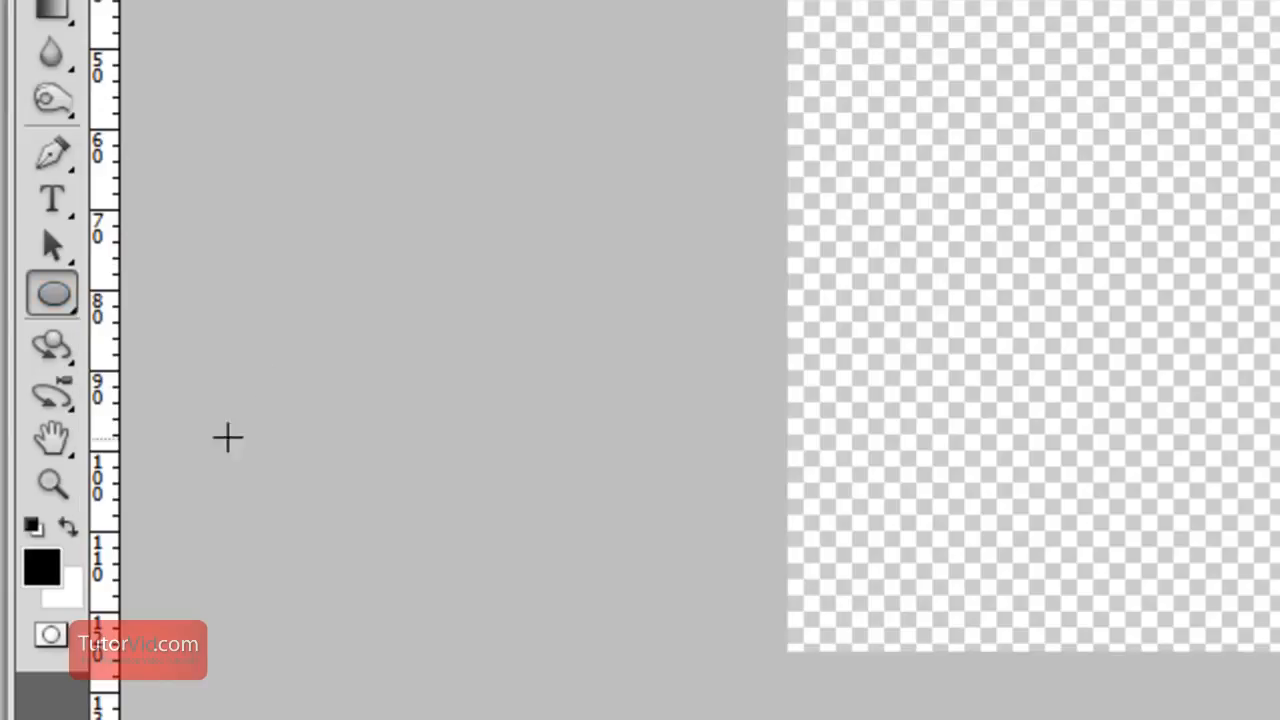
pyautogui.click(38, 566)
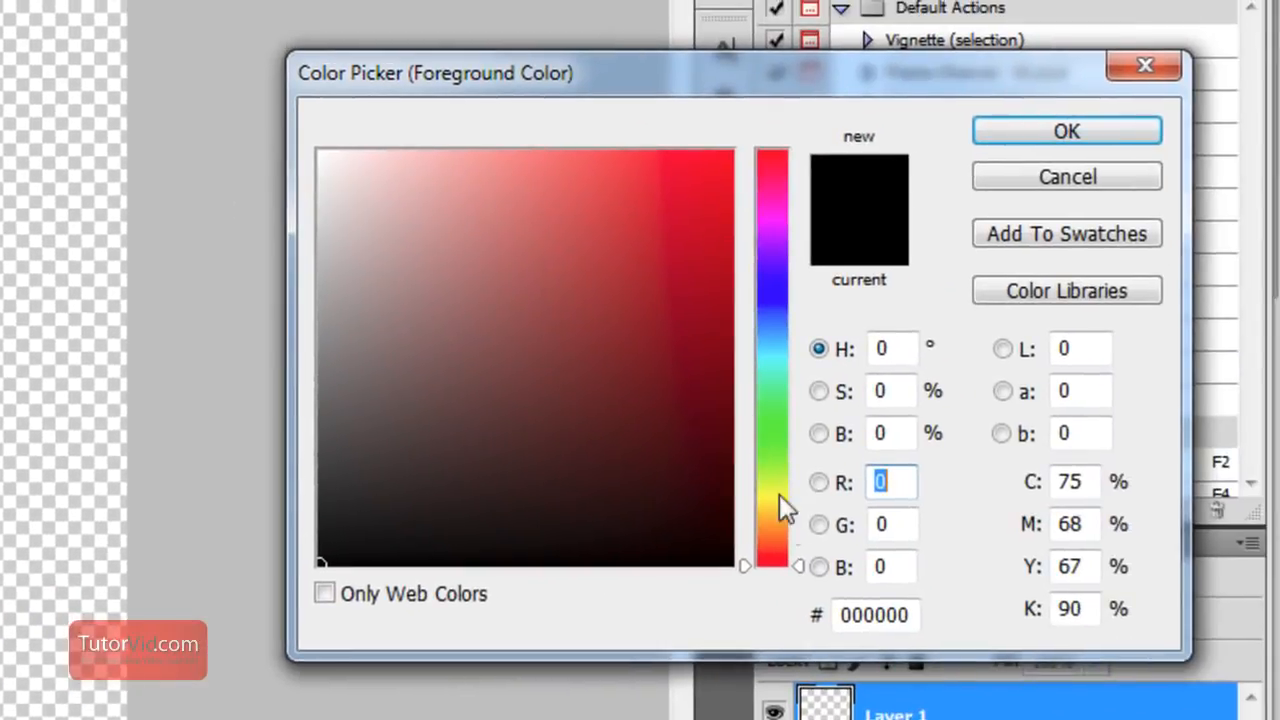
pyautogui.click(773, 533)
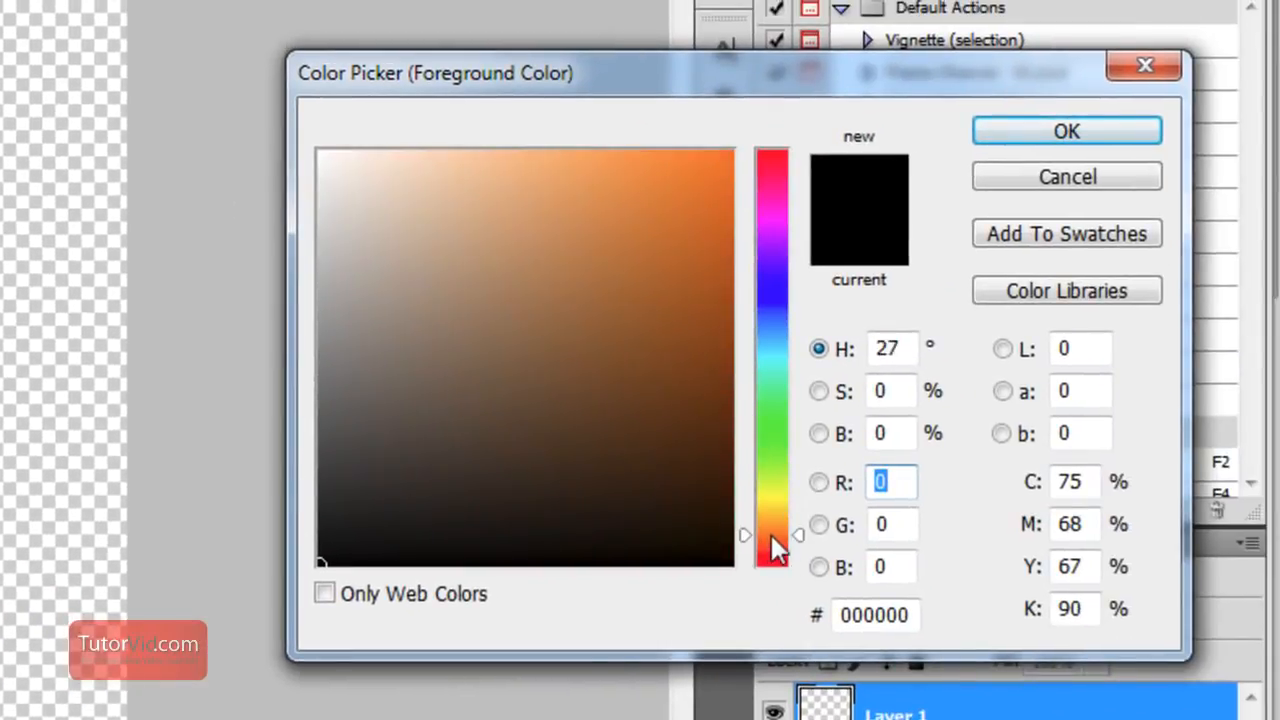
pyautogui.click(733, 151)
pyautogui.click(1040, 131)
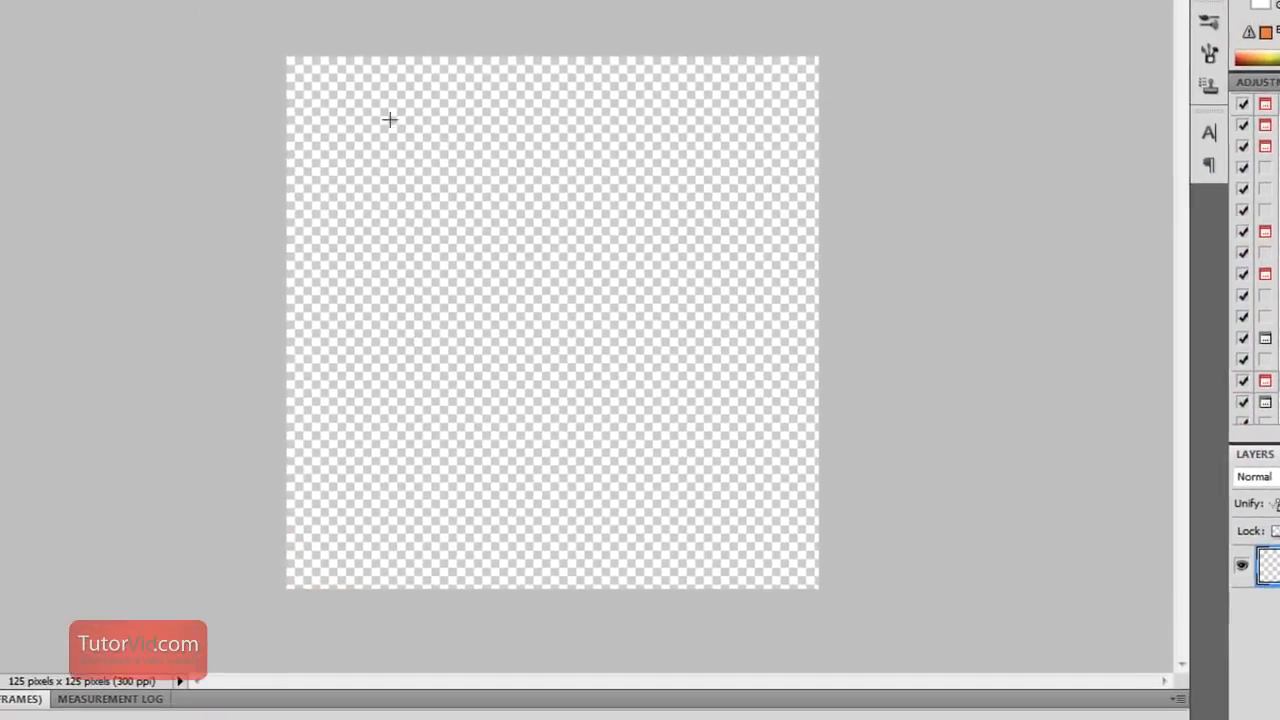
pyautogui.moveTo(362, 102); pyautogui.dragTo(805, 552)
pyautogui.hotkey('alt', 'BackSpace')
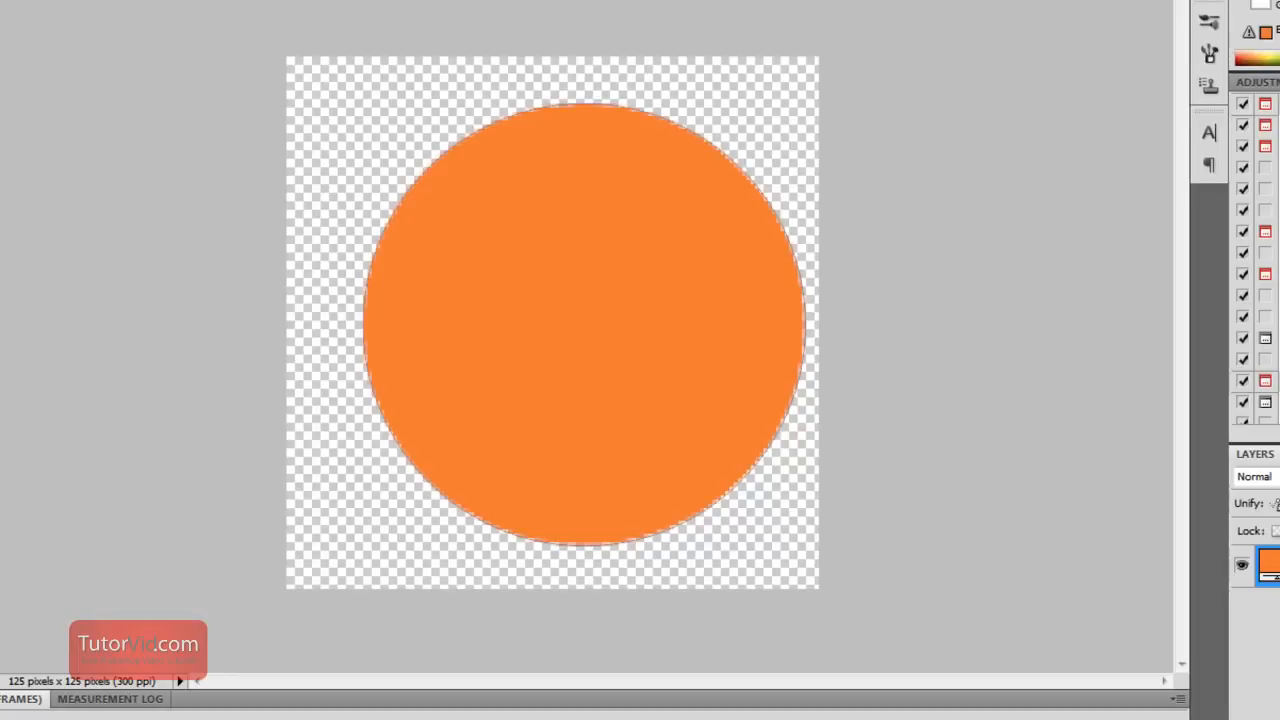
pyautogui.moveTo(530, 327); pyautogui.dragTo(484, 322)
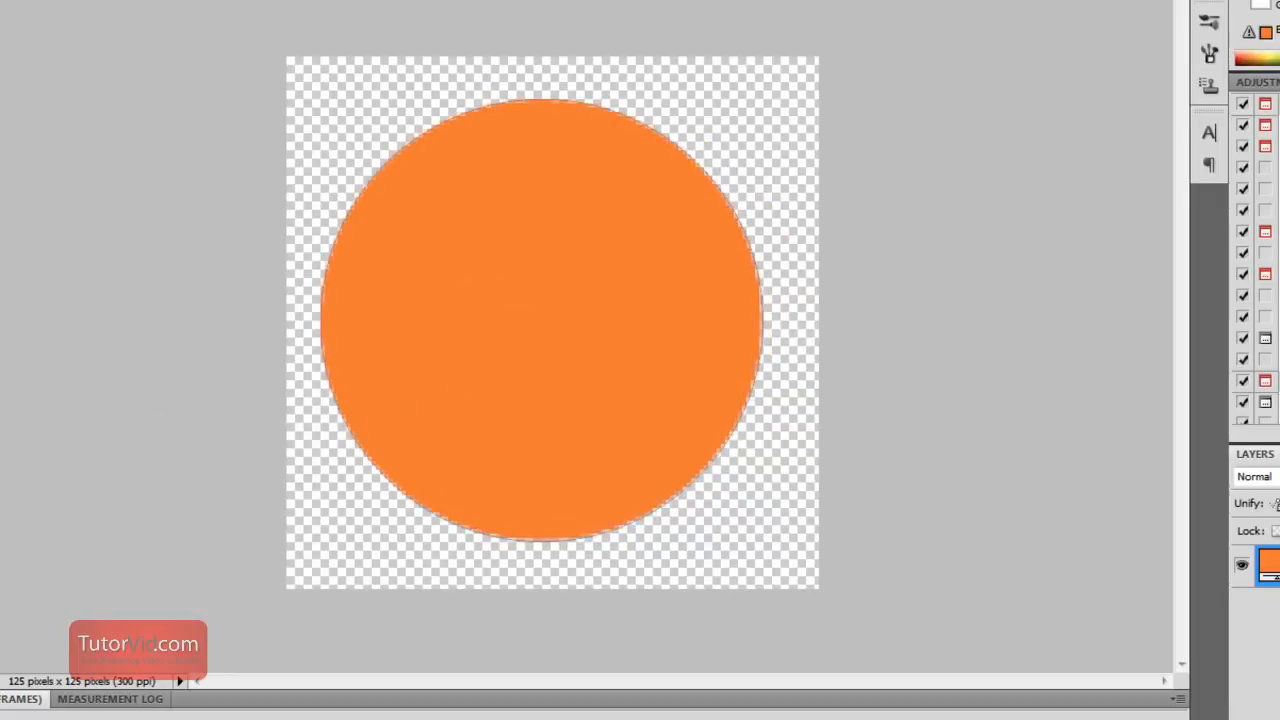
# Draw a white upright ellipse about 27 by 42 pixels as the left eye and duplicate it beside it as the right eye
pyautogui.moveTo(538, 374); pyautogui.dragTo(538, 373)
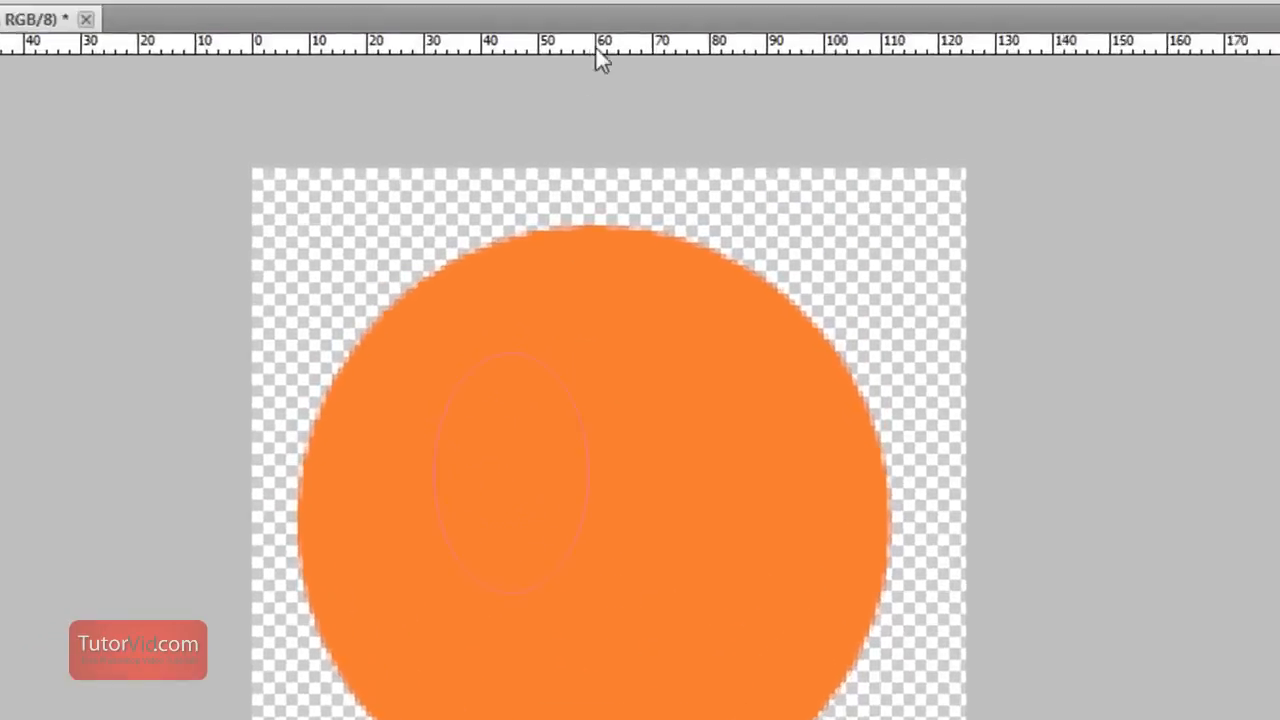
pyautogui.click(649, 120)
pyautogui.click(716, 318)
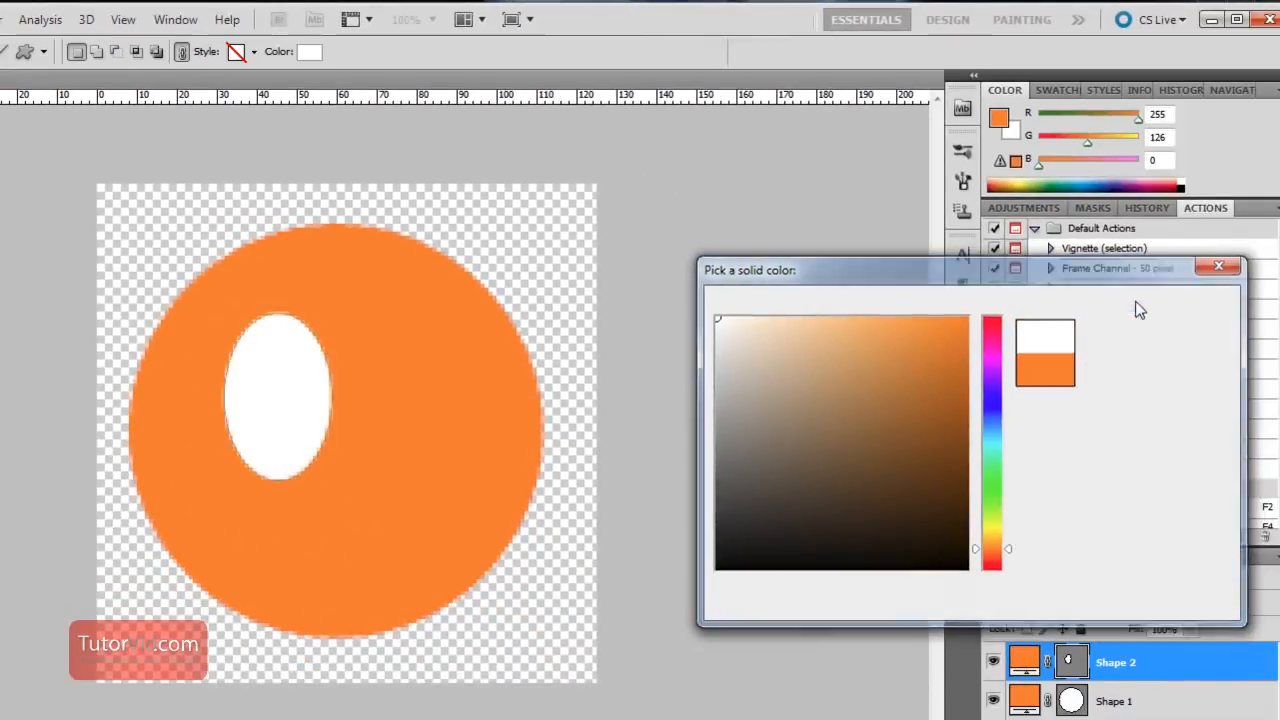
pyautogui.click(1145, 305)
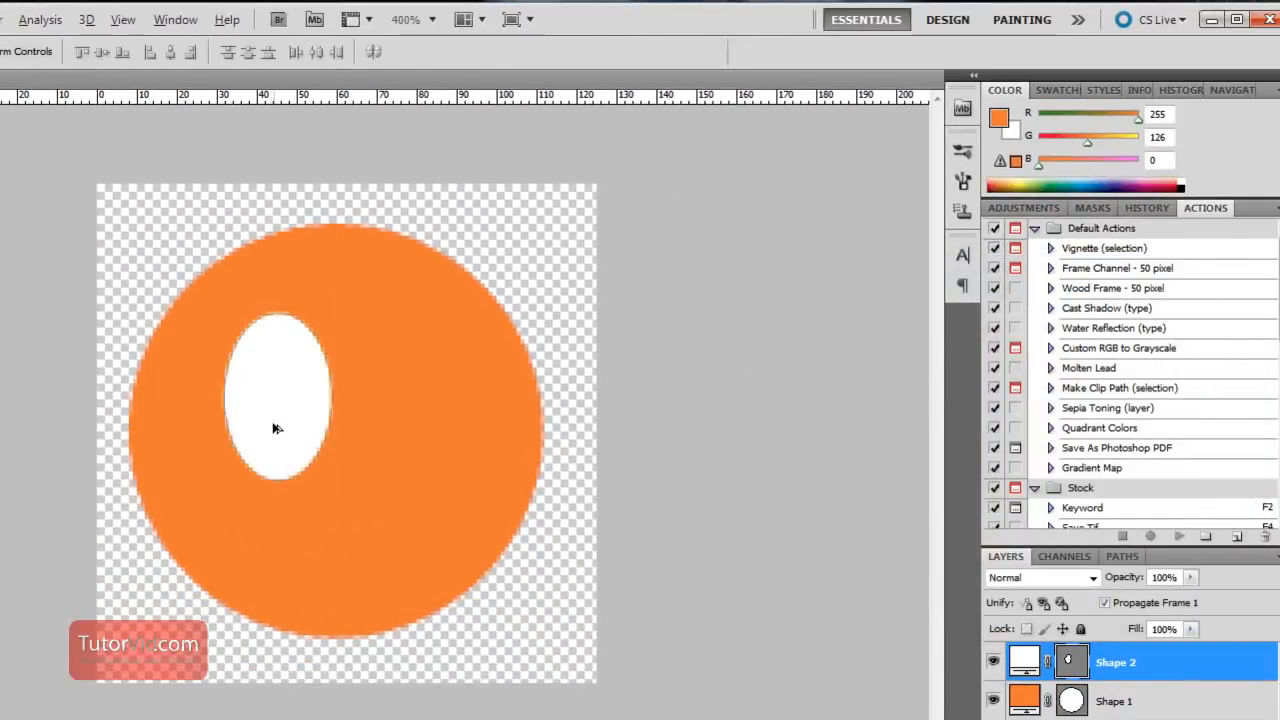
pyautogui.moveTo(266, 420); pyautogui.dragTo(397, 412)
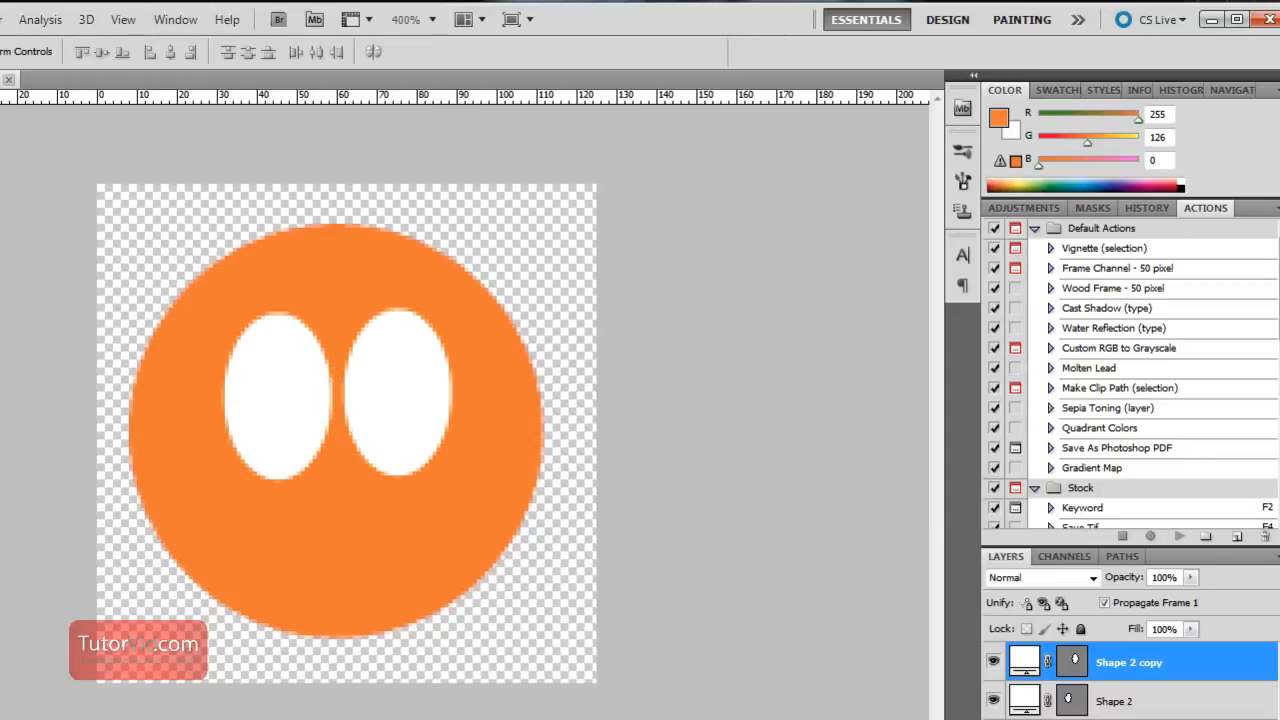
# Draw a small black pupil about 10 by 12 pixels at the left eye's inner edge and copy it onto the right eye
pyautogui.press('u')
pyautogui.moveTo(288, 379); pyautogui.dragTo(331, 427)
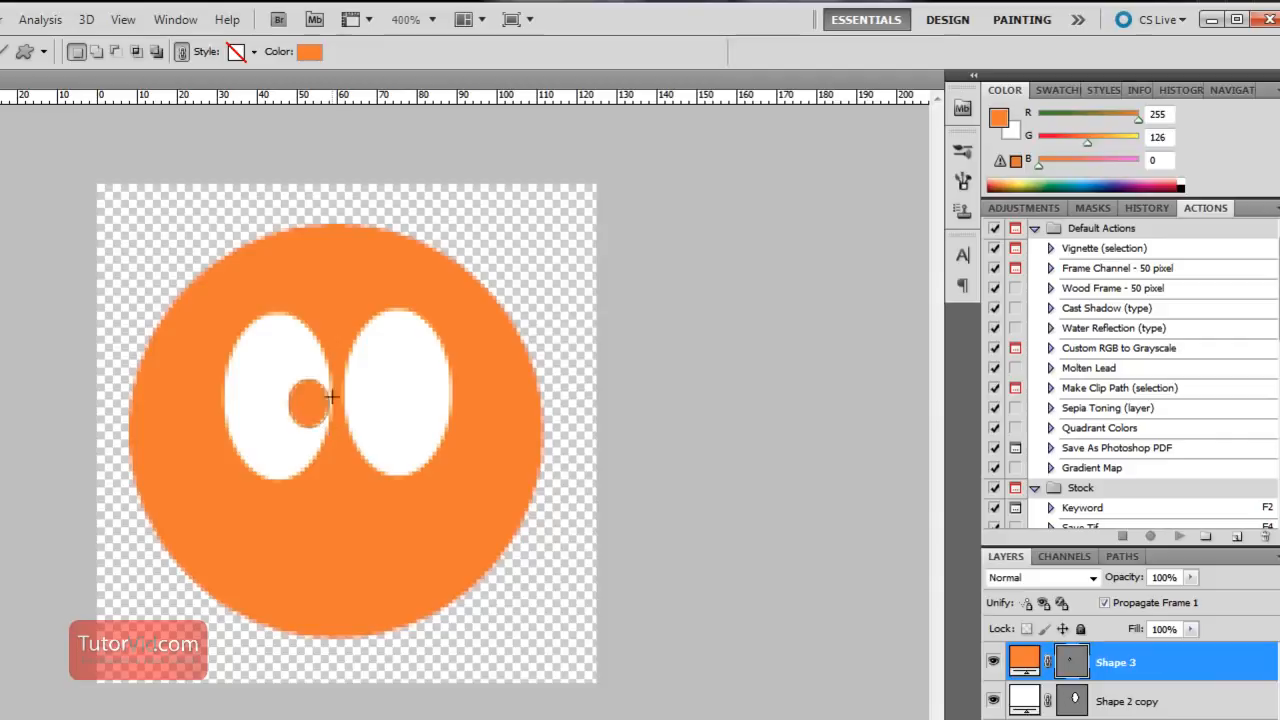
pyautogui.click(308, 54)
pyautogui.moveTo(742, 545); pyautogui.dragTo(697, 618)
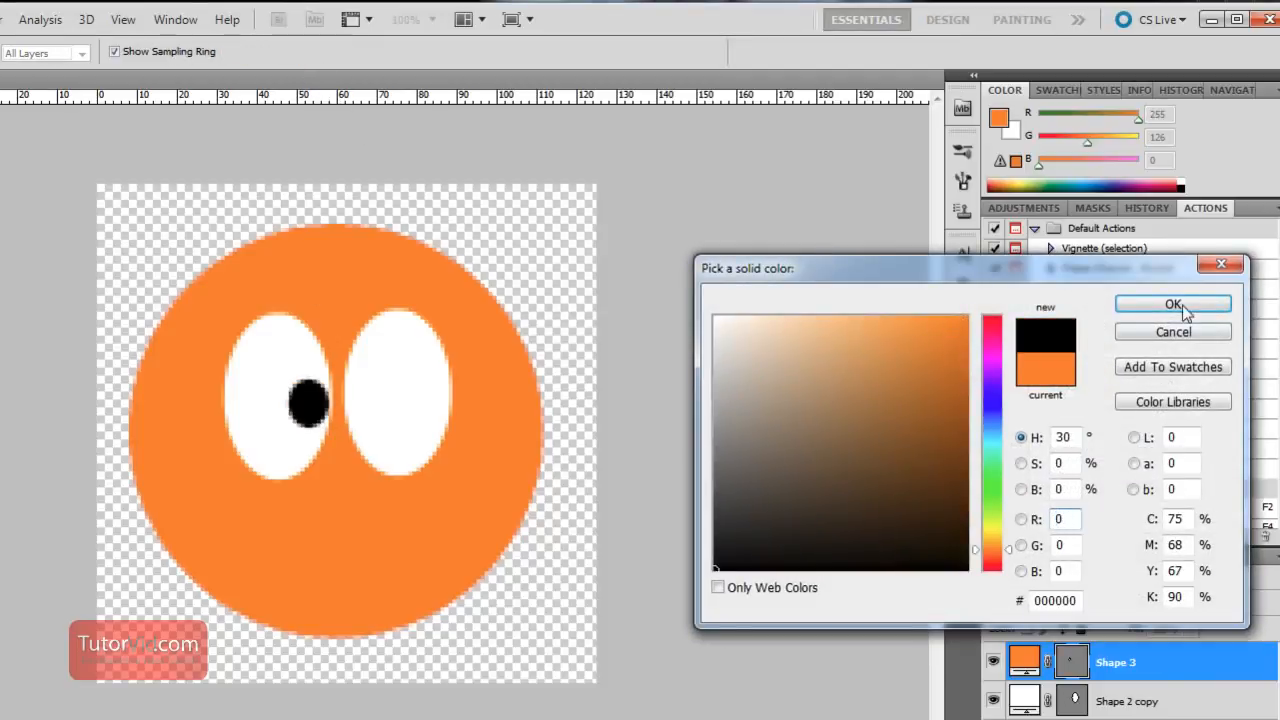
pyautogui.click(1182, 304)
pyautogui.press('v')
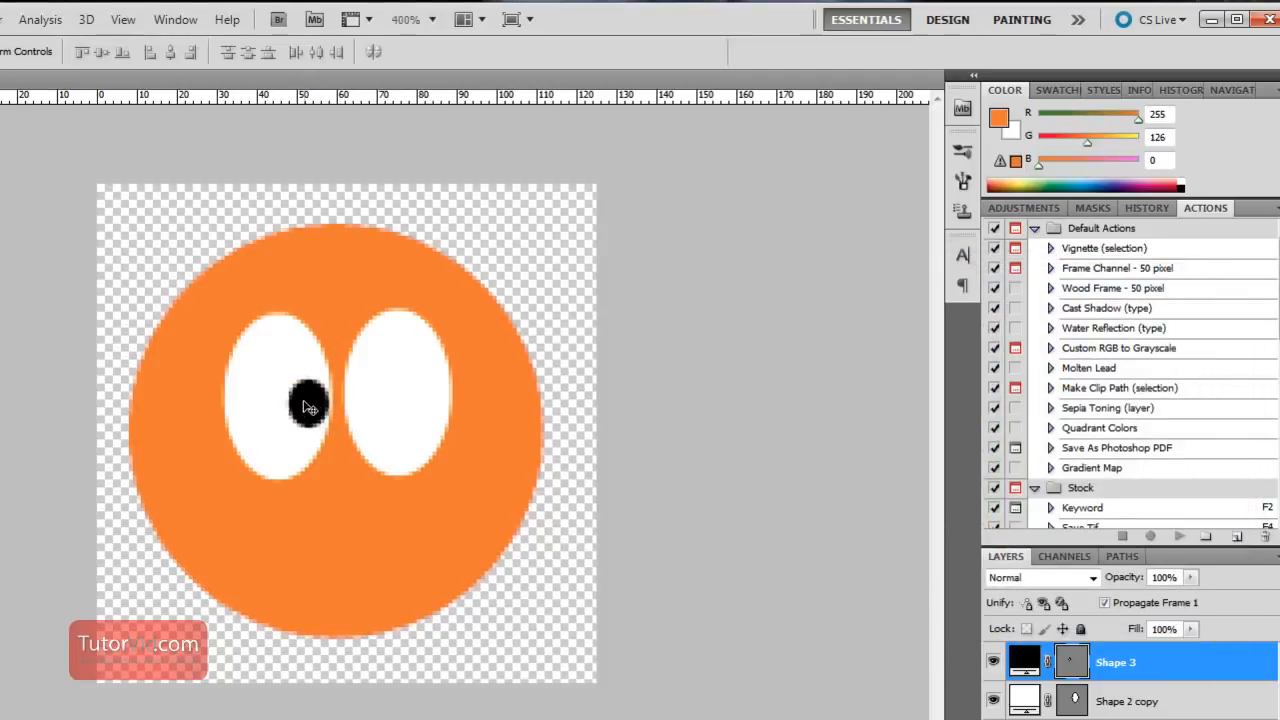
pyautogui.moveTo(310, 410); pyautogui.dragTo(426, 404)
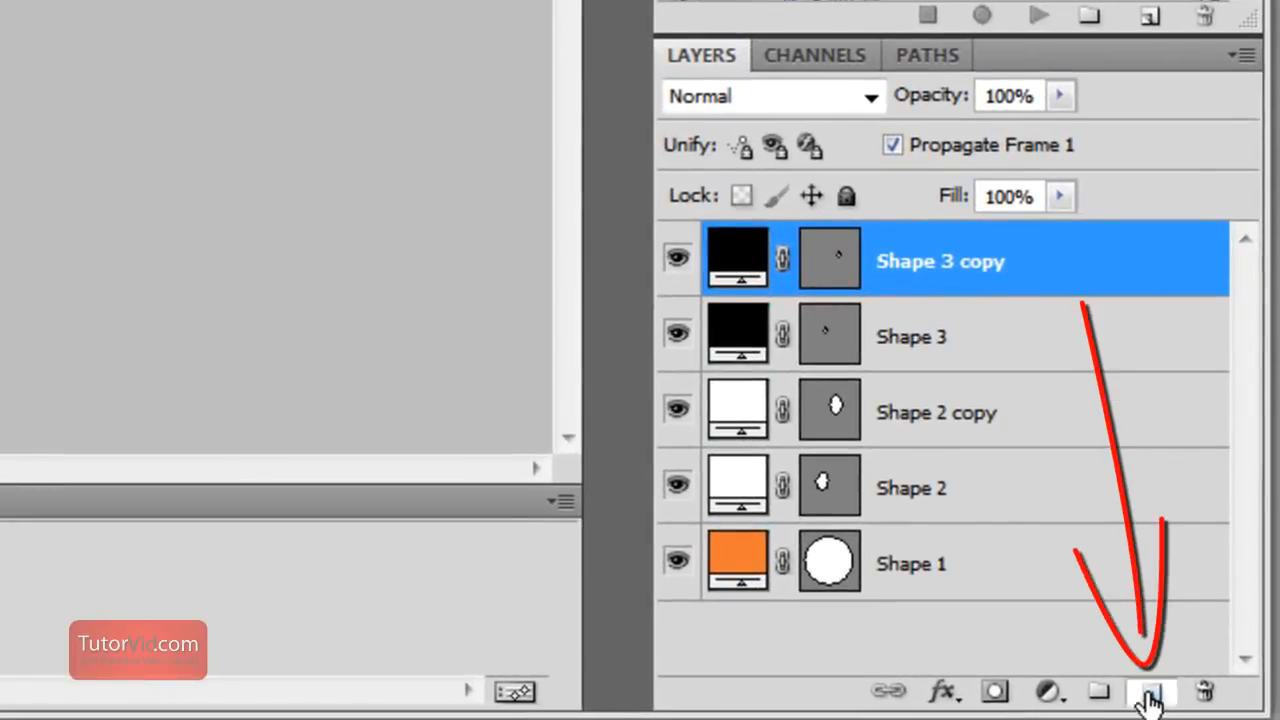
# Add three new empty layers above the face and eye shapes
pyautogui.click(1146, 692)
pyautogui.click(1148, 692)
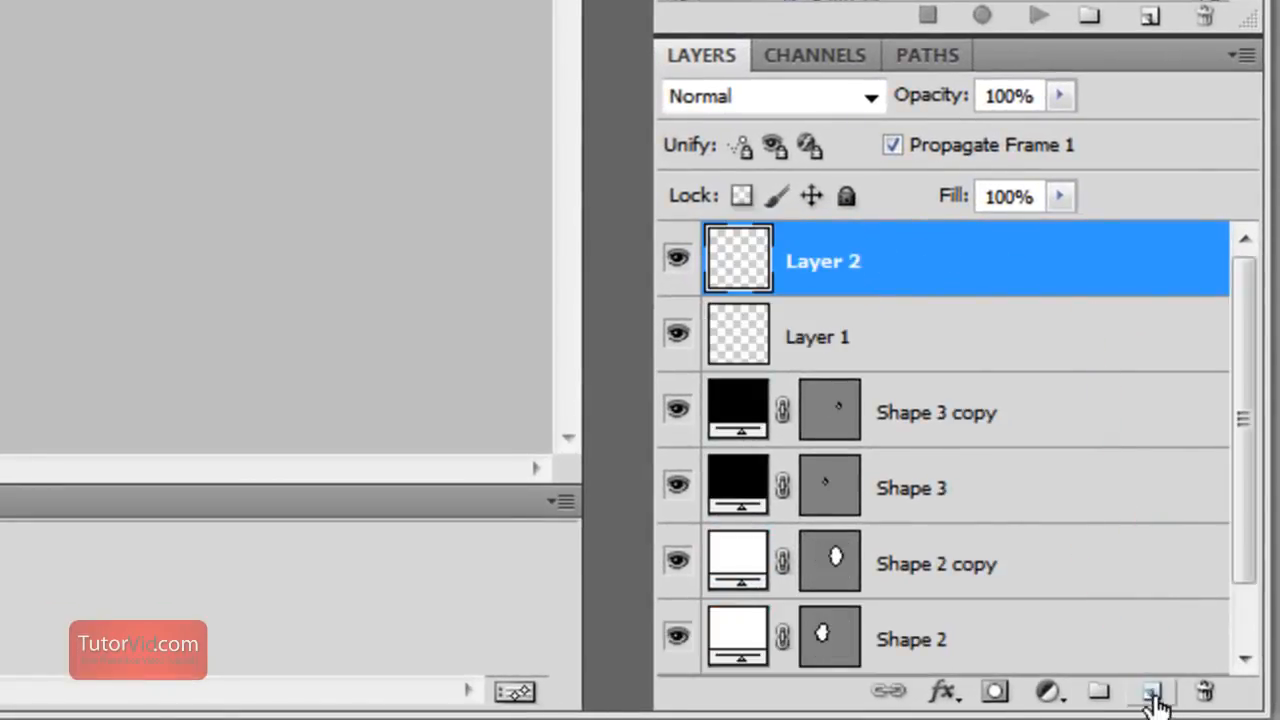
pyautogui.click(1152, 692)
# Paint a black smile with curled ends on Layer 1 below the eyes, using a reduced Brush size
pyautogui.click(870, 445)
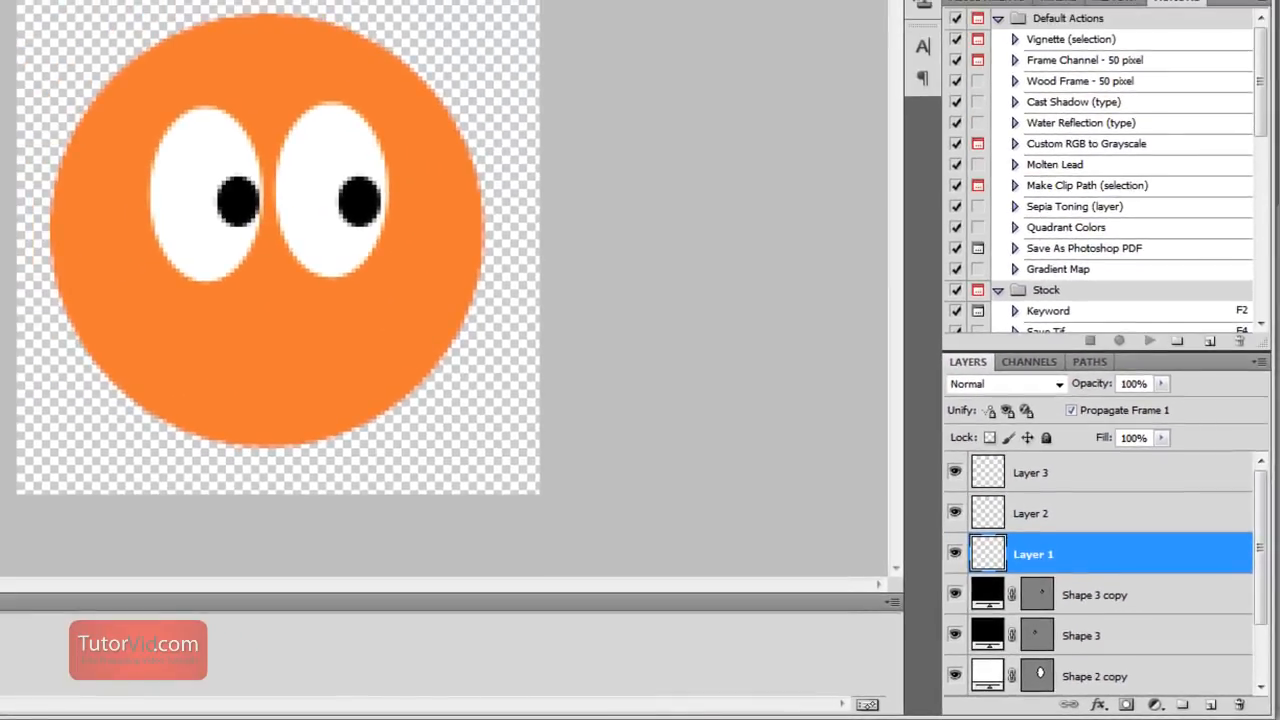
pyautogui.press('b')
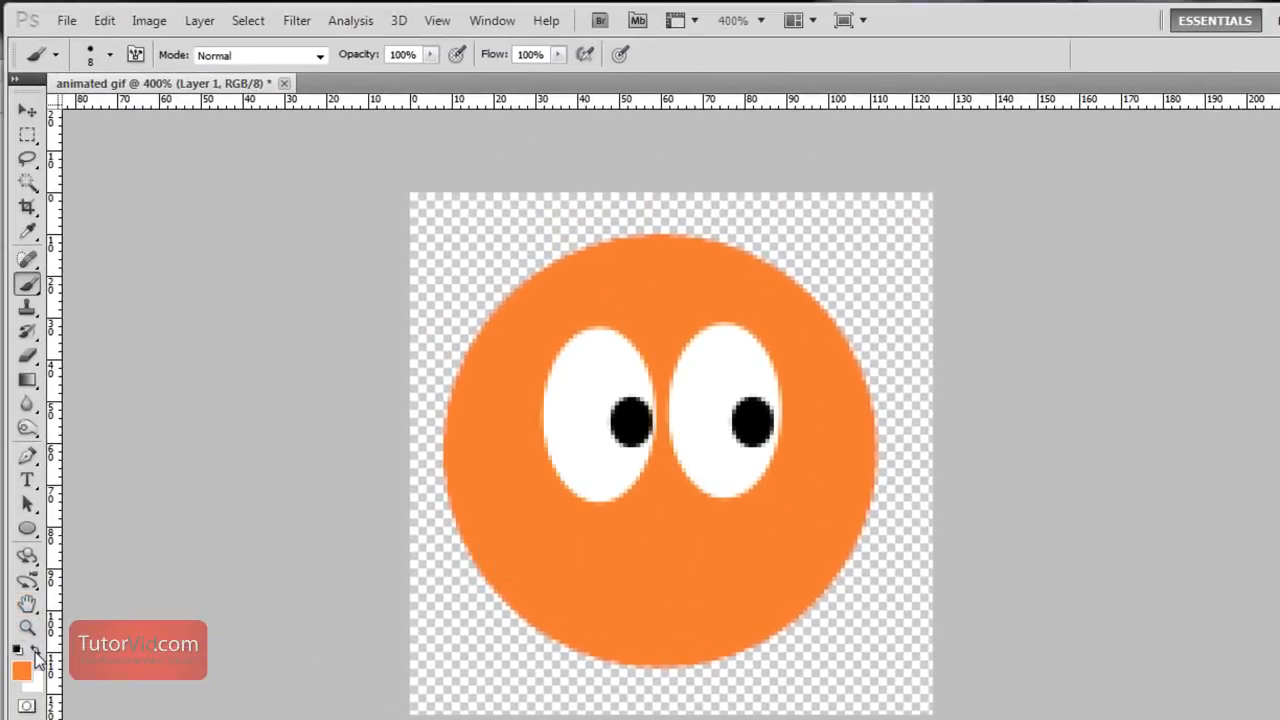
pyautogui.press('d')
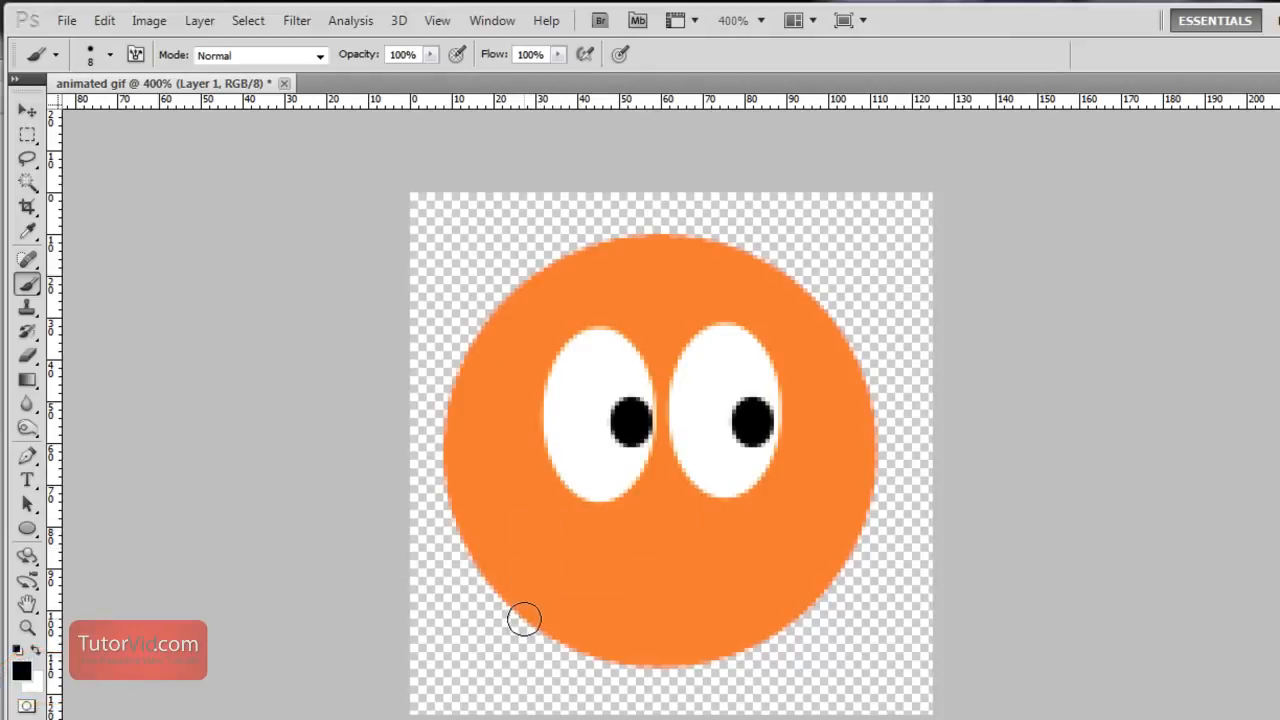
pyautogui.press('[')
pyautogui.press('[')
pyautogui.click(110, 55)
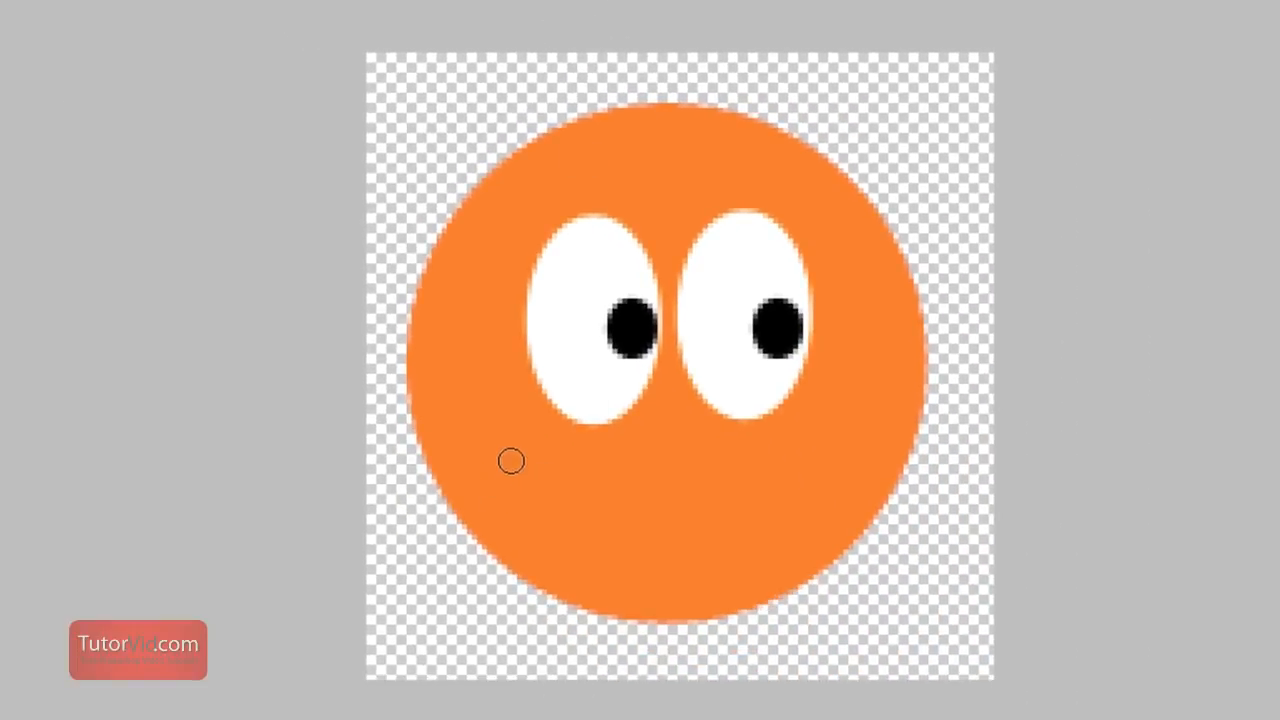
pyautogui.moveTo(508, 463)
pyautogui.mouseDown()
pyautogui.moveTo(549, 498)
pyautogui.moveTo(679, 521)
pyautogui.moveTo(746, 504)
pyautogui.moveTo(771, 462)
pyautogui.moveTo(802, 465)
pyautogui.mouseUp()
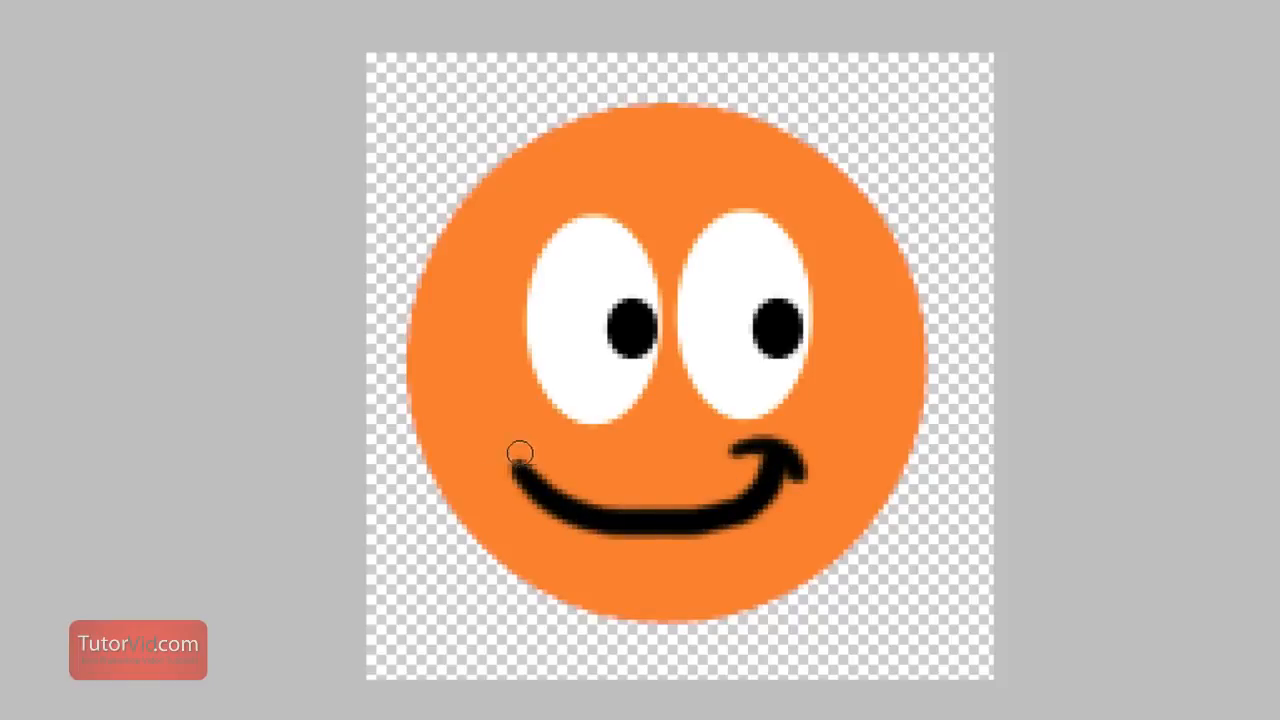
pyautogui.moveTo(520, 453)
pyautogui.mouseDown()
pyautogui.moveTo(510, 504)
pyautogui.moveTo(540, 473)
pyautogui.mouseUp()
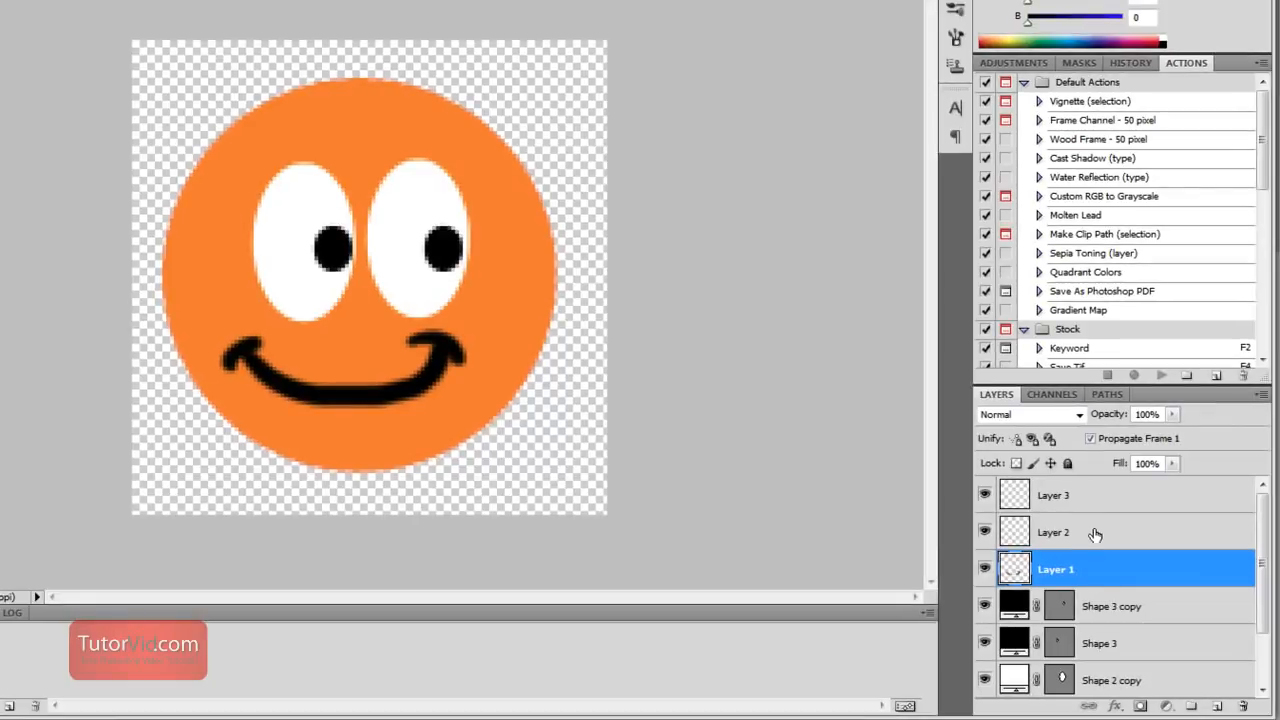
# Paint a black smile with a curl only at its right end on Layer 2, and hide Layer 1
pyautogui.click(1092, 533)
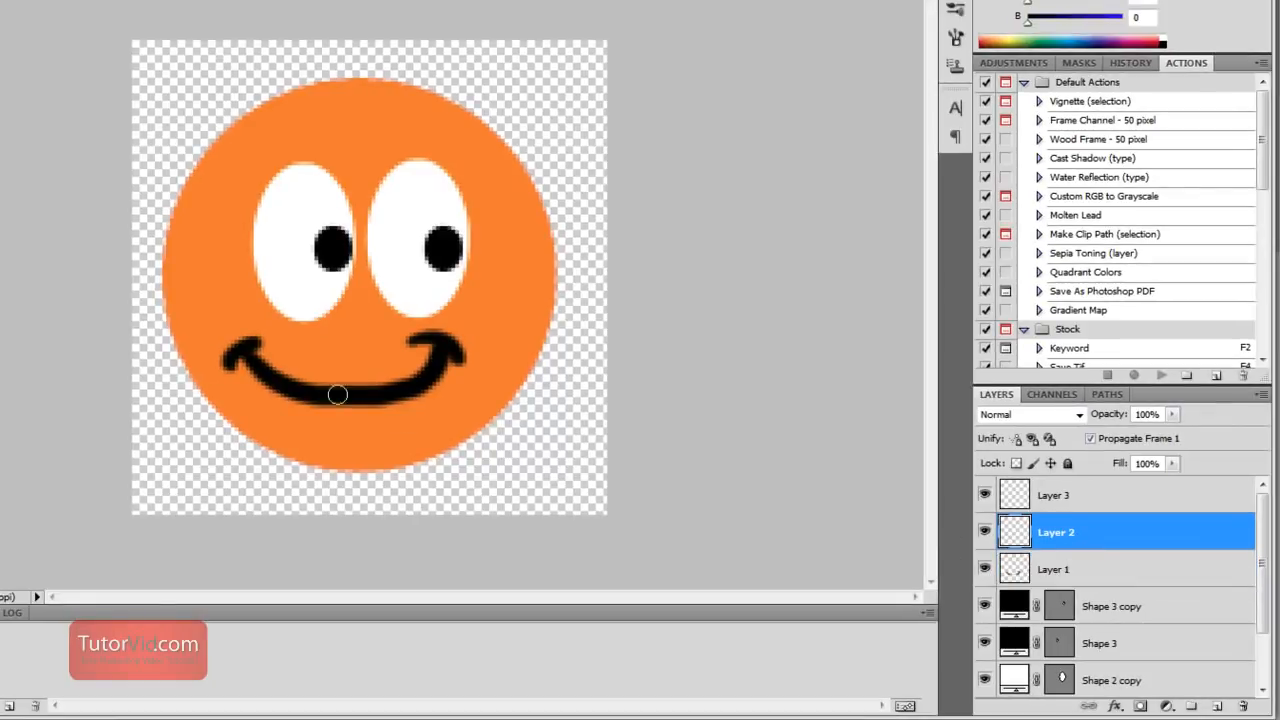
pyautogui.moveTo(248, 356)
pyautogui.mouseDown()
pyautogui.moveTo(266, 377)
pyautogui.moveTo(363, 391)
pyautogui.moveTo(425, 364)
pyautogui.mouseUp()
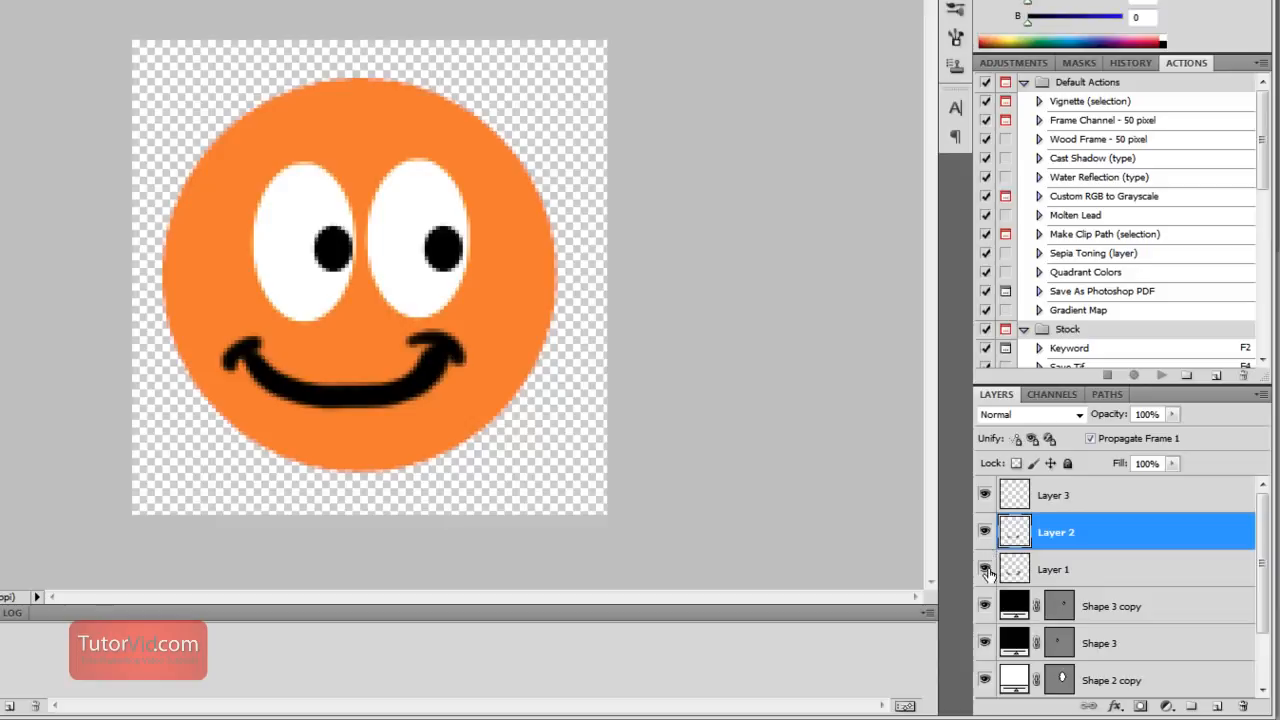
pyautogui.click(985, 570)
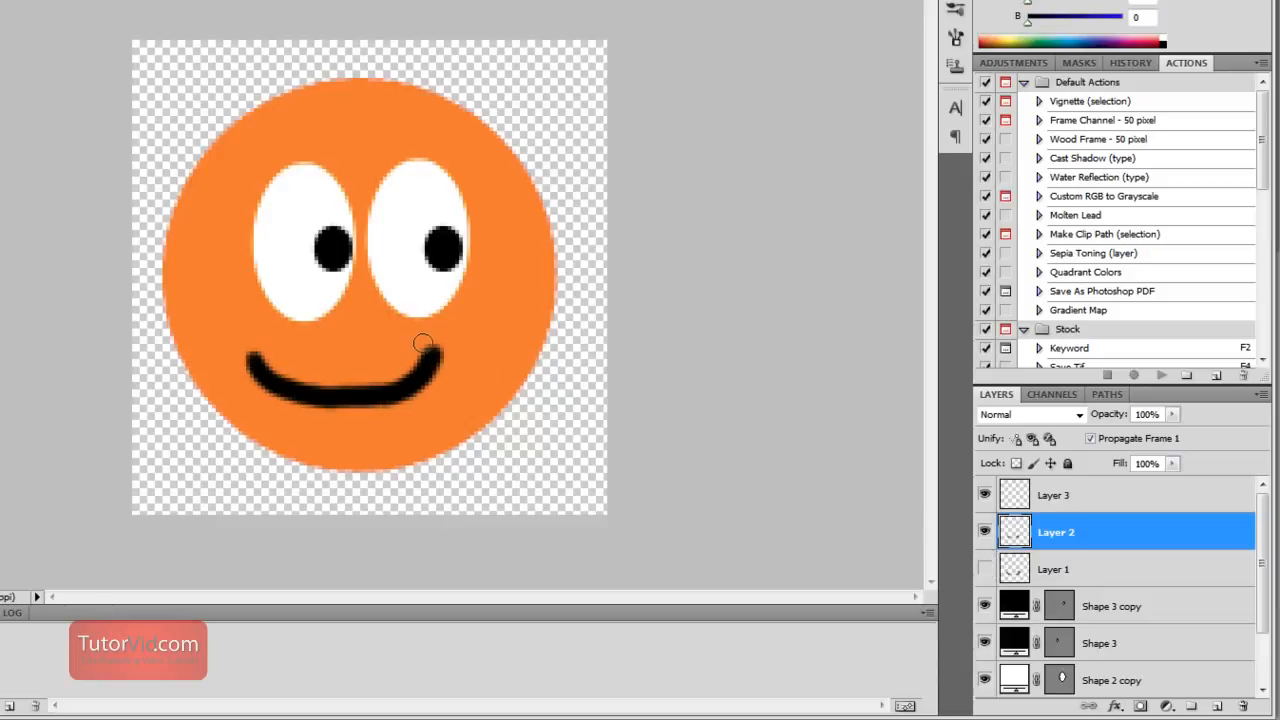
pyautogui.moveTo(414, 337)
pyautogui.mouseDown()
pyautogui.moveTo(476, 368)
pyautogui.moveTo(360, 397)
pyautogui.moveTo(266, 373)
pyautogui.mouseUp()
# Hide Layer 2 and paint a black smile with a curl only at its left end on Layer 3, redoing the first stroke
pyautogui.click(985, 532)
pyautogui.click(1112, 495)
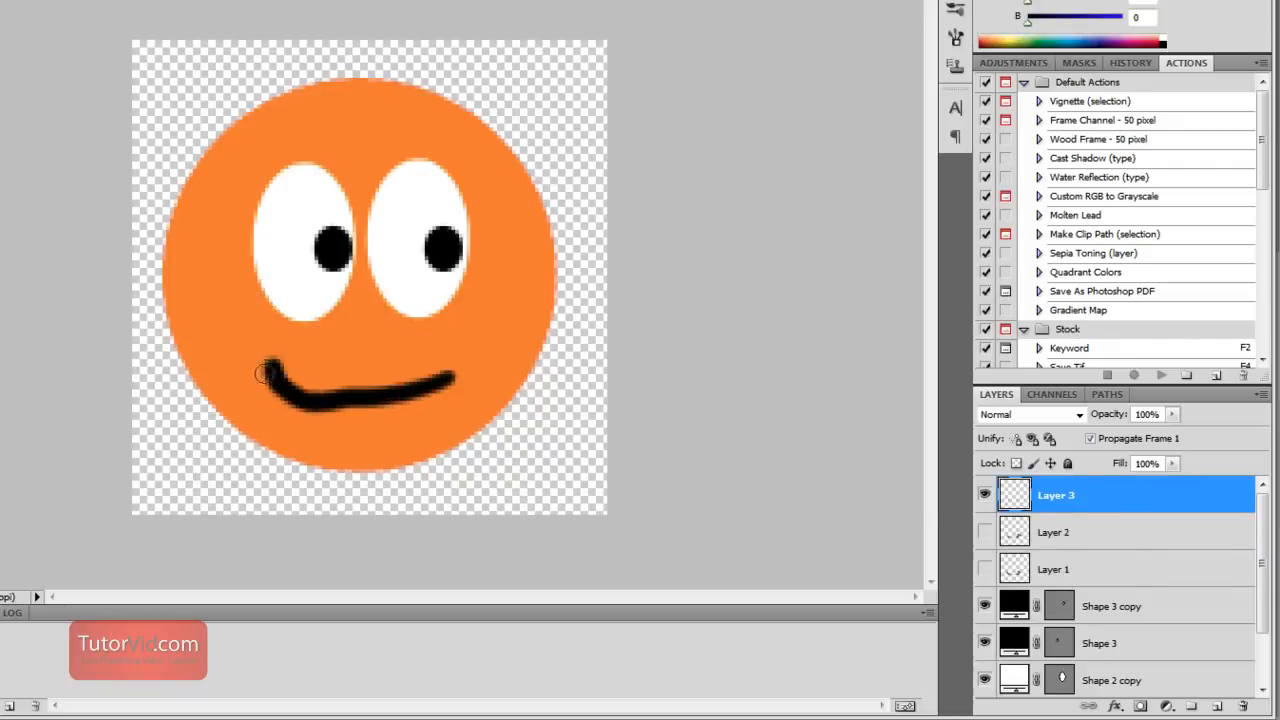
pyautogui.hotkey('ctrl', 'z')
pyautogui.moveTo(446, 367)
pyautogui.mouseDown()
pyautogui.moveTo(257, 364)
pyautogui.moveTo(292, 338)
pyautogui.mouseUp()
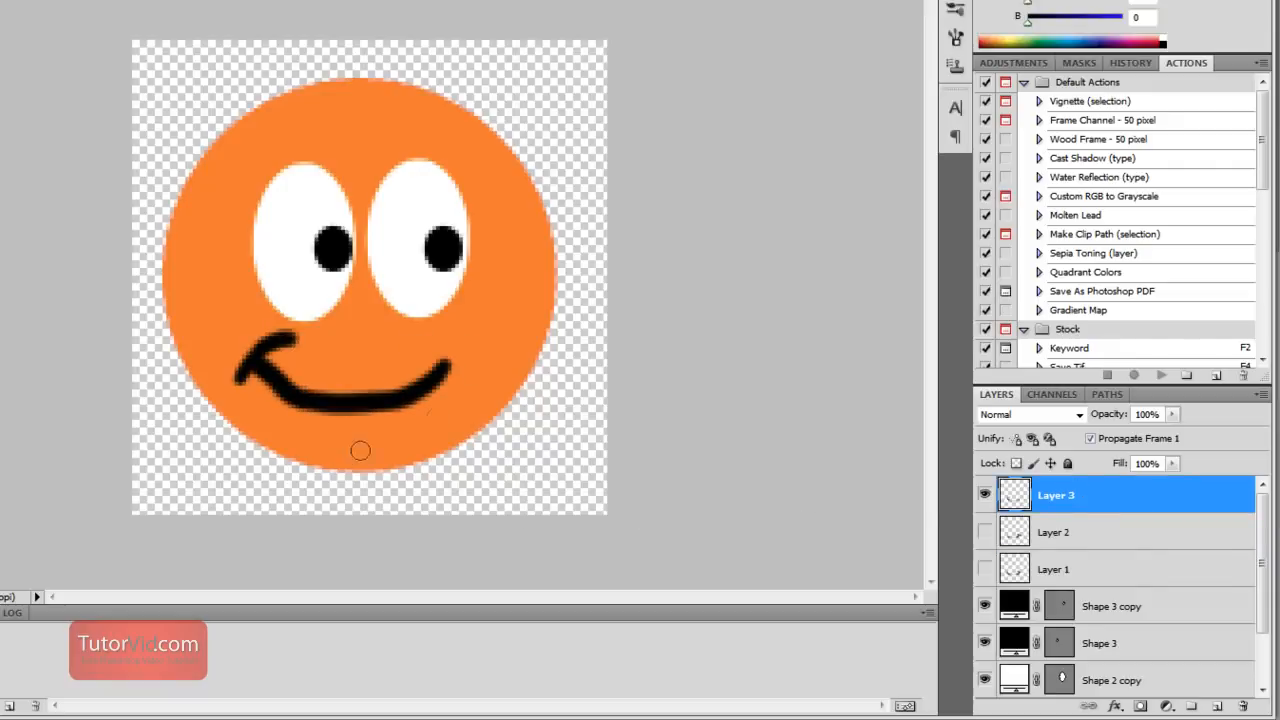
# Compare the three smiles by showing one layer at a time, and hide Layer 1, Layer 2 and Layer 3
pyautogui.click(988, 533)
pyautogui.click(986, 499)
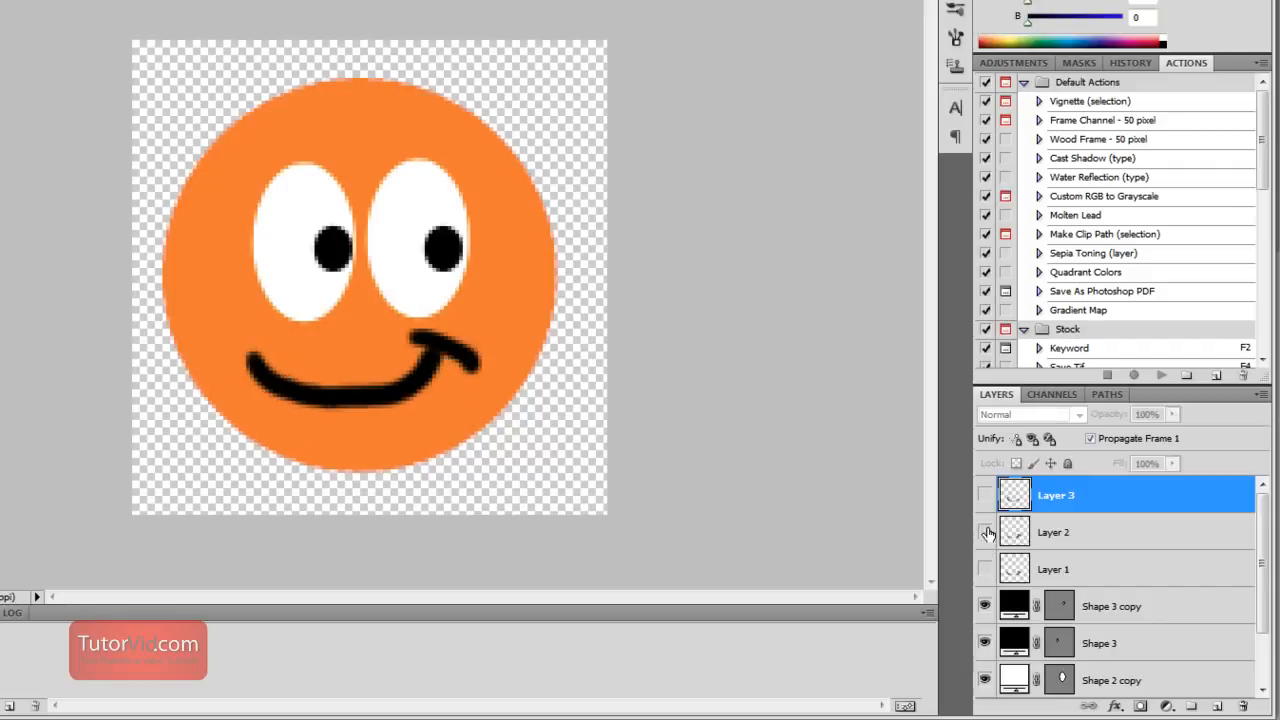
pyautogui.click(986, 531)
pyautogui.click(985, 500)
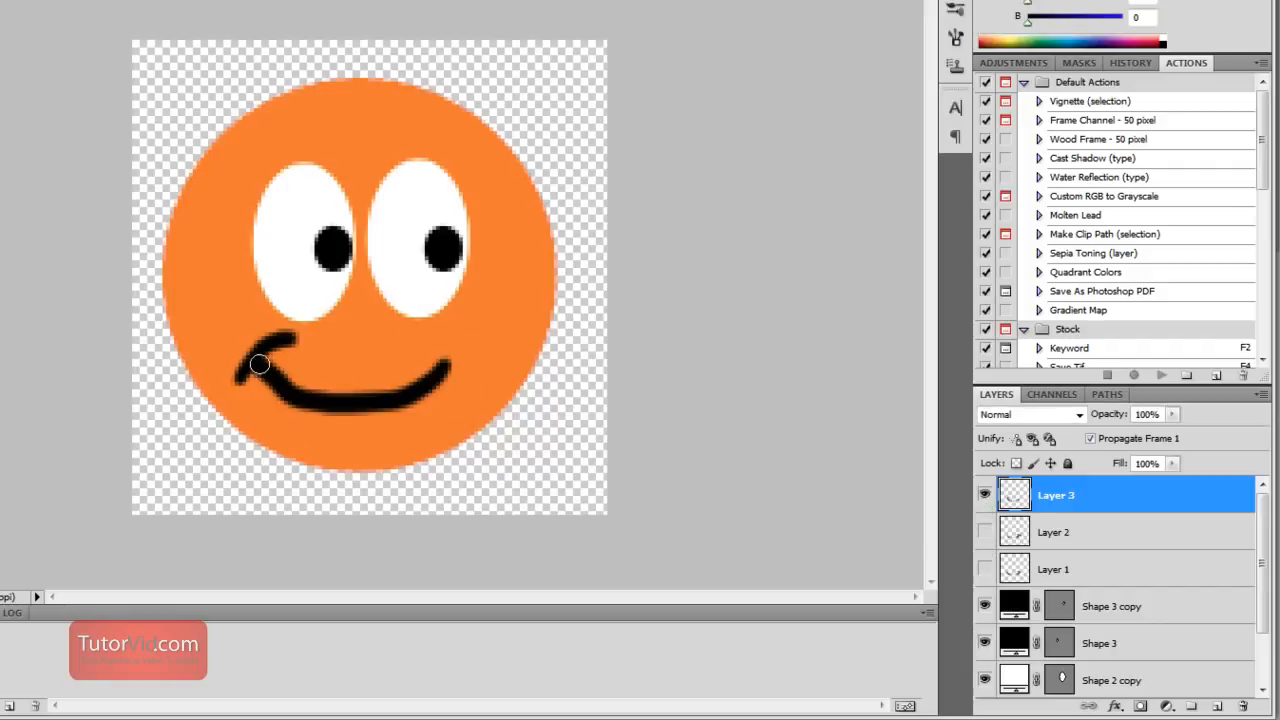
pyautogui.click(985, 500)
pyautogui.click(986, 532)
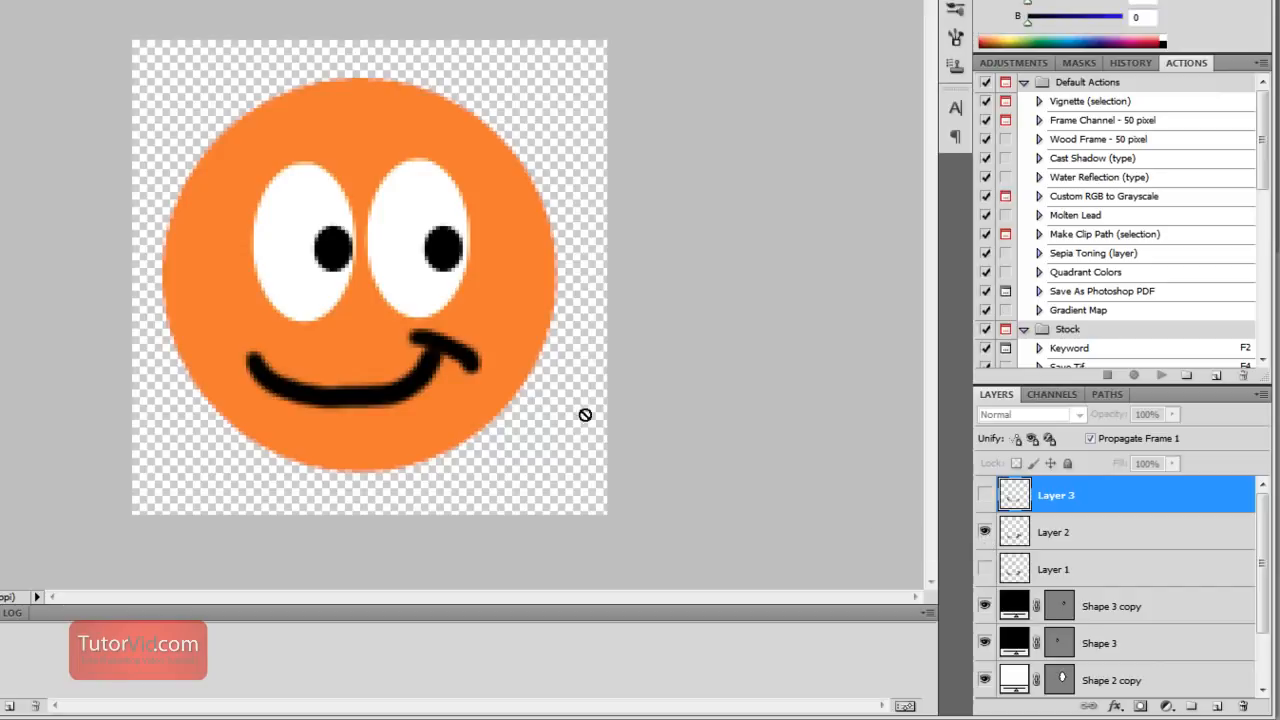
pyautogui.click(985, 532)
pyautogui.click(984, 569)
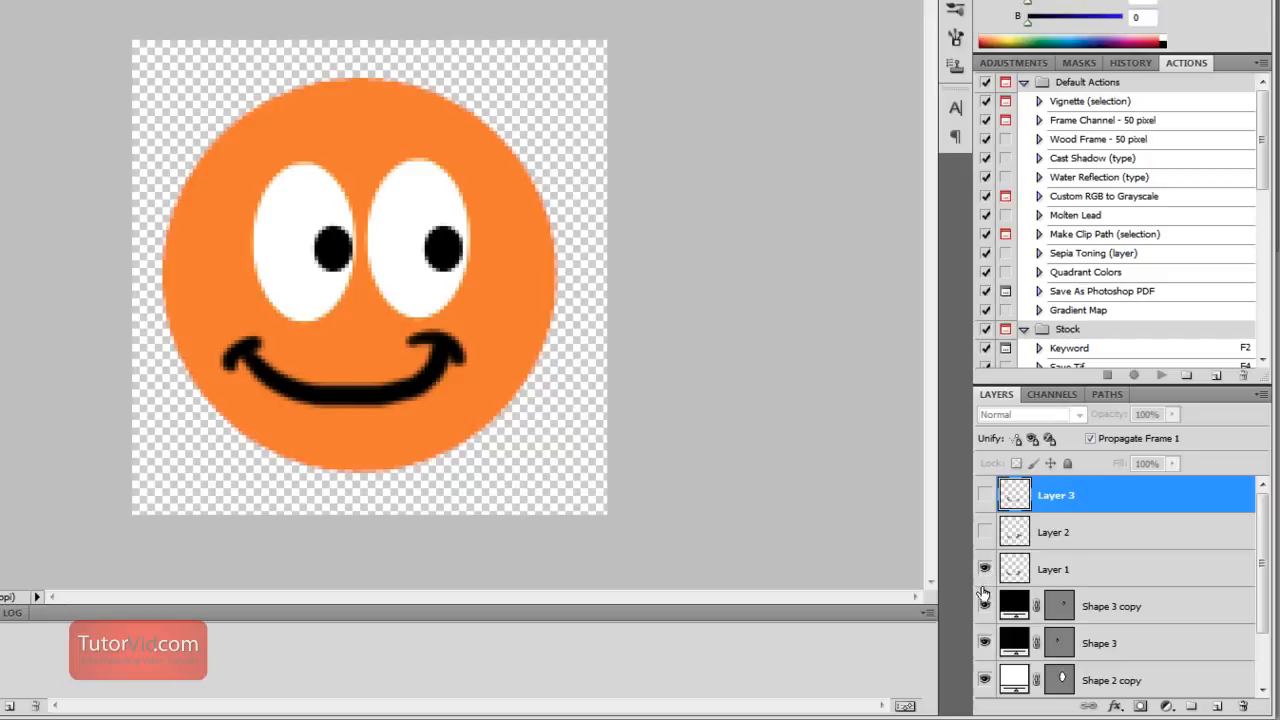
pyautogui.click(984, 569)
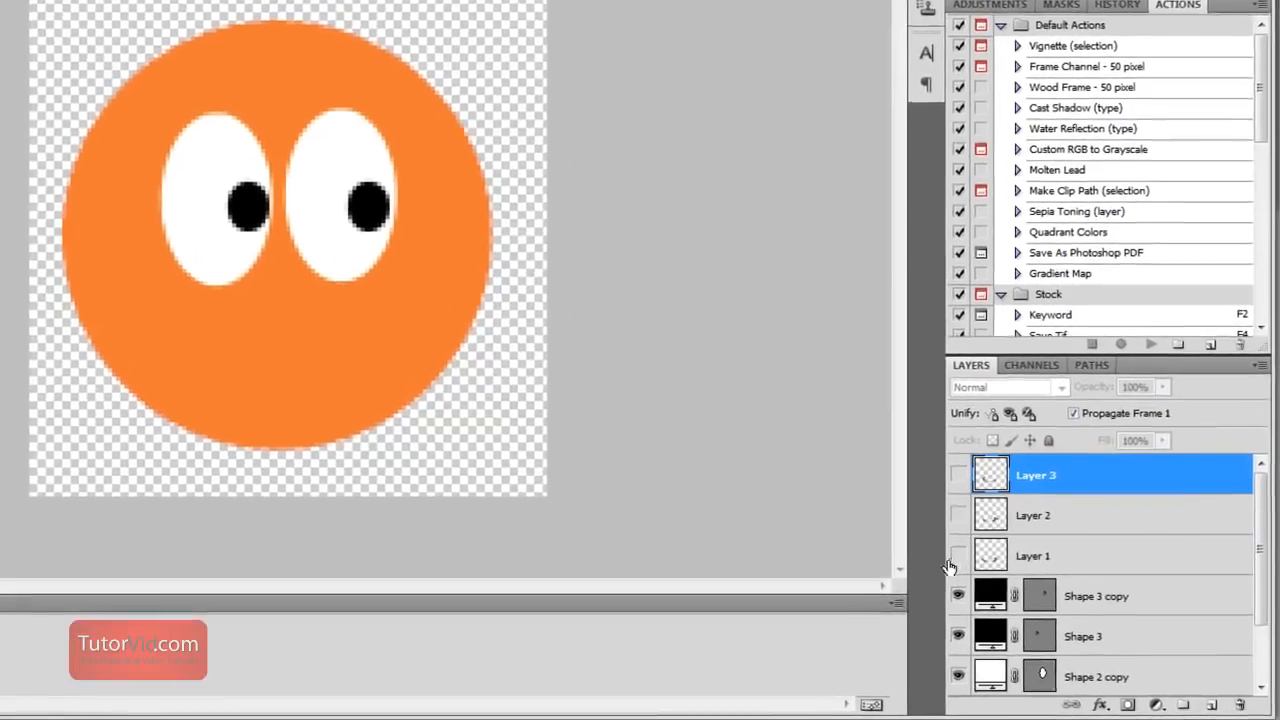
# Create a new layer group above the two black pupil shapes and move both pupil layers into it
pyautogui.scroll(-1, 1262, 553)
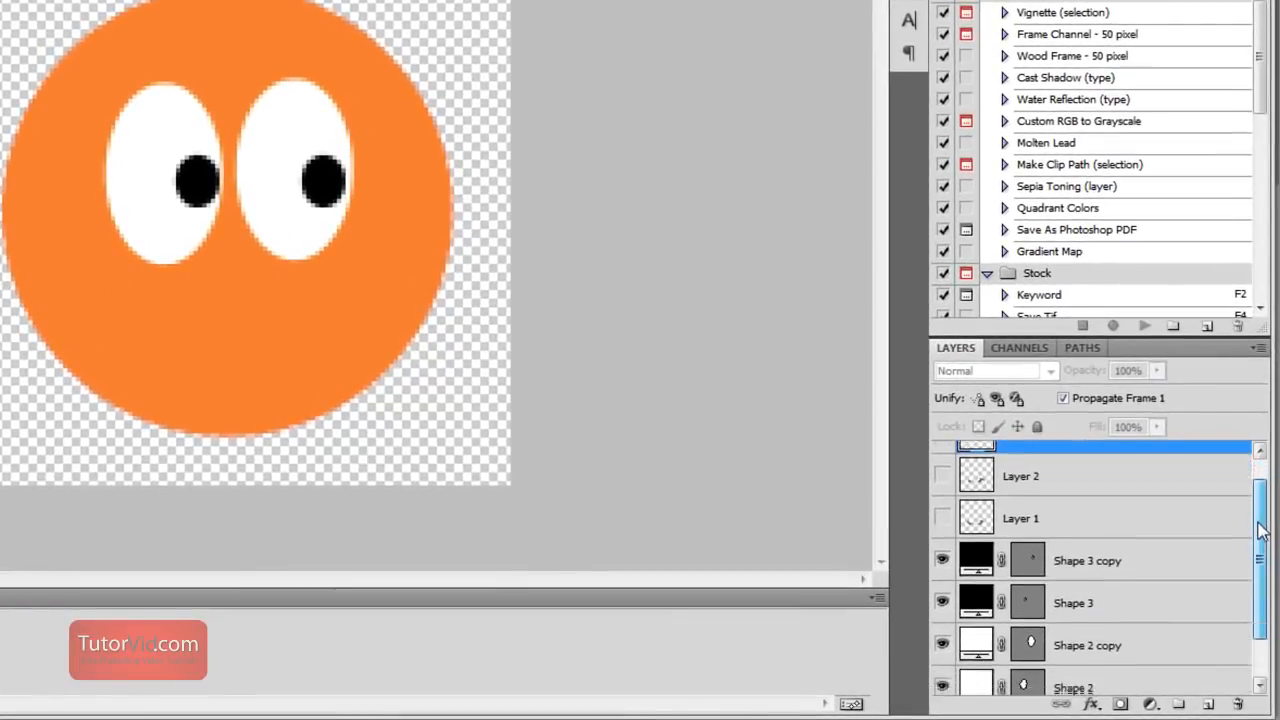
pyautogui.scroll(-1, 1262, 532)
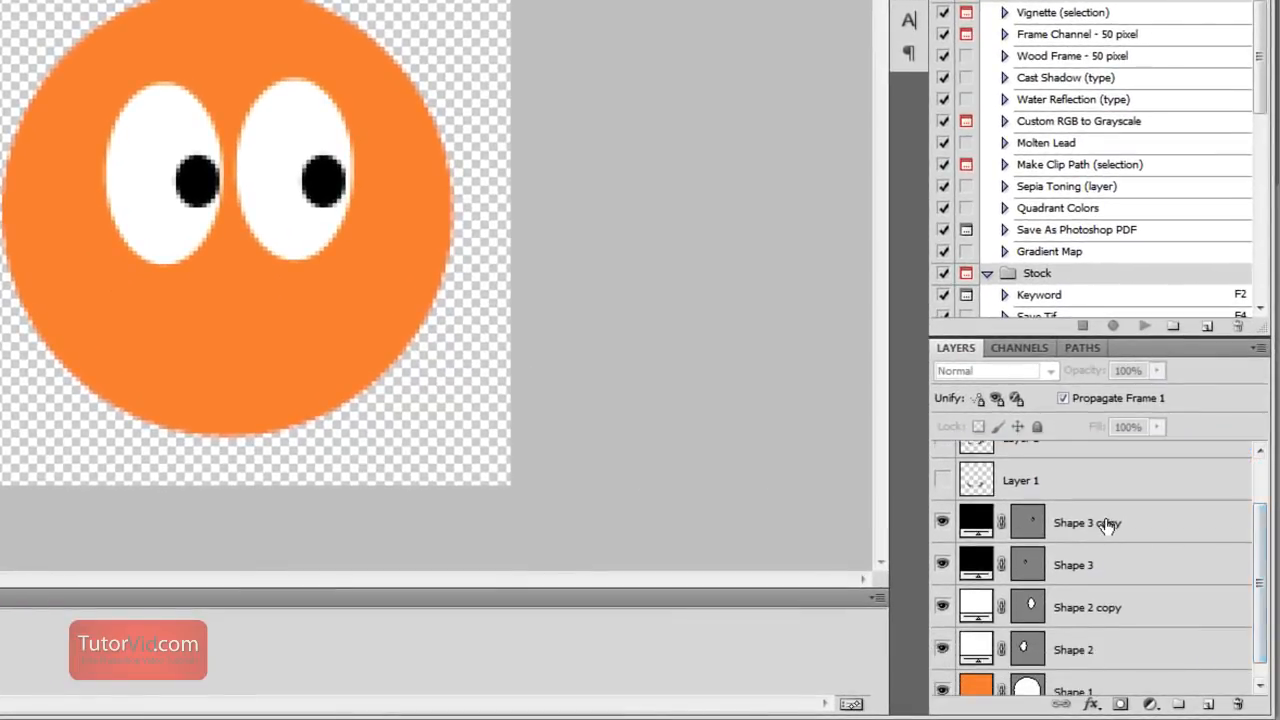
pyautogui.click(1103, 523)
pyautogui.click(1103, 565)
pyautogui.click(1107, 530)
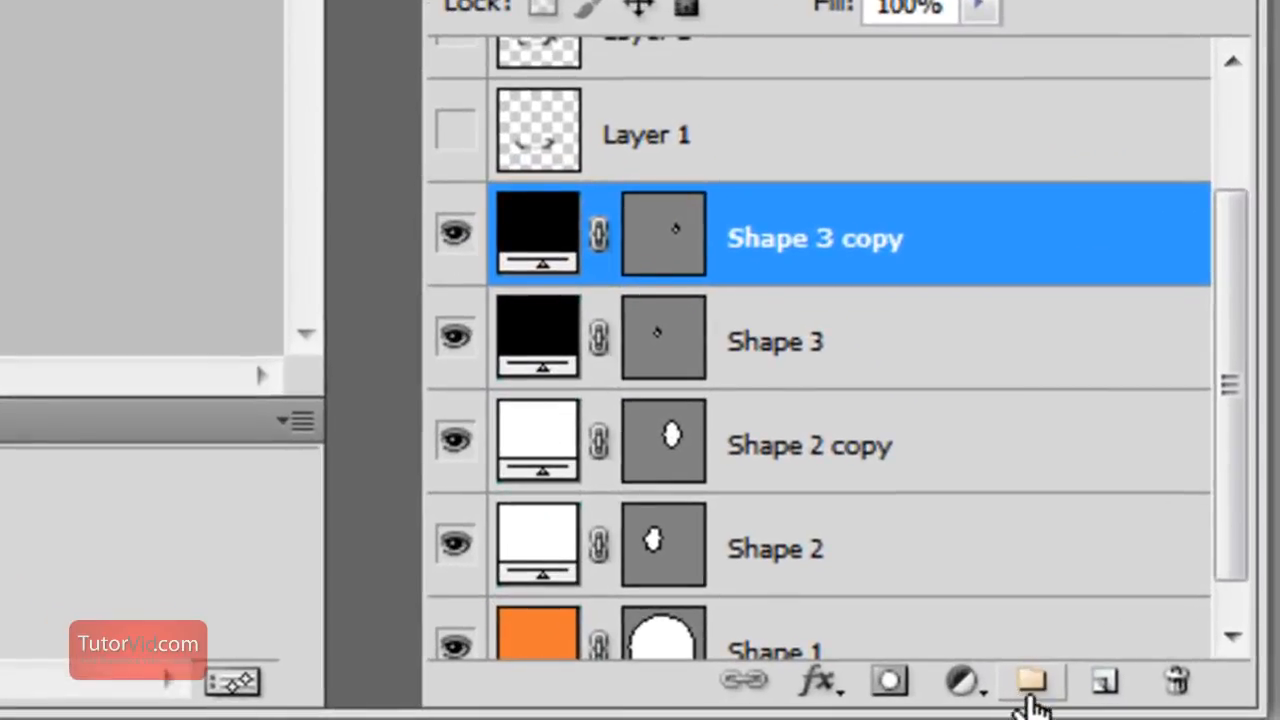
pyautogui.click(1030, 698)
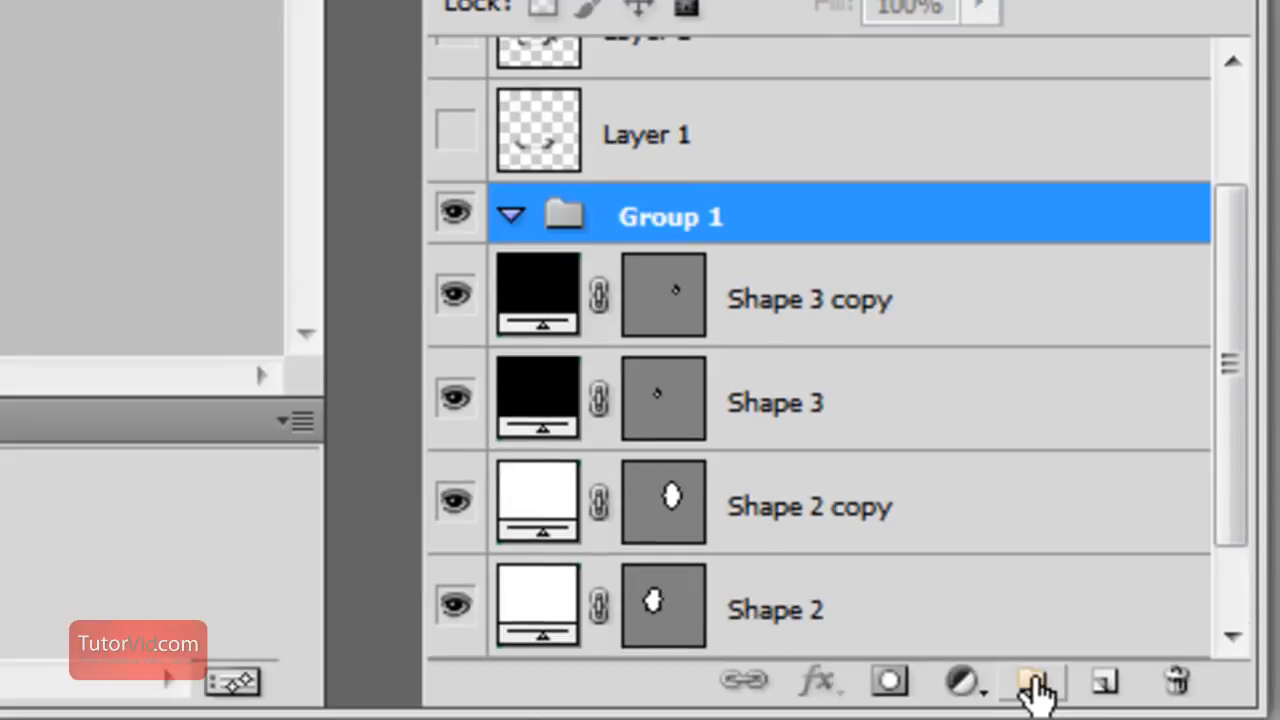
pyautogui.click(840, 314)
pyautogui.keyDown('shift'); pyautogui.click(815, 430); pyautogui.keyUp('shift')
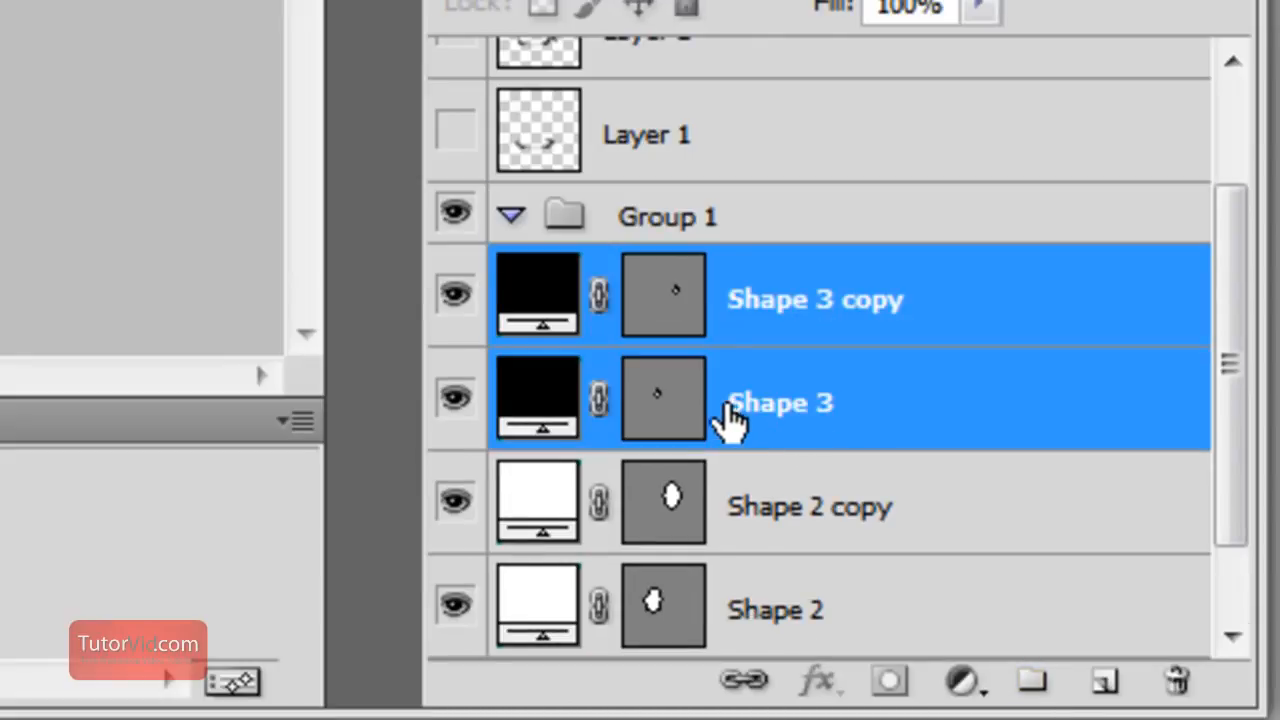
pyautogui.moveTo(840, 318); pyautogui.dragTo(843, 222)
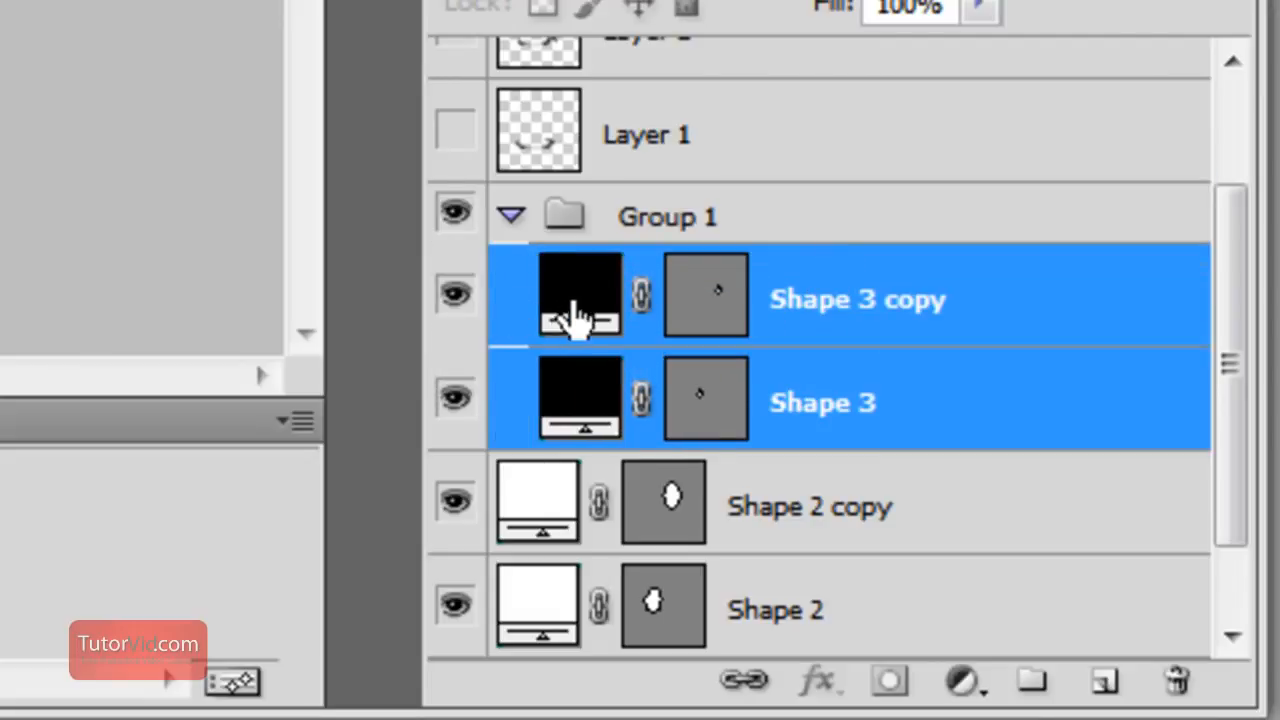
pyautogui.click(512, 215)
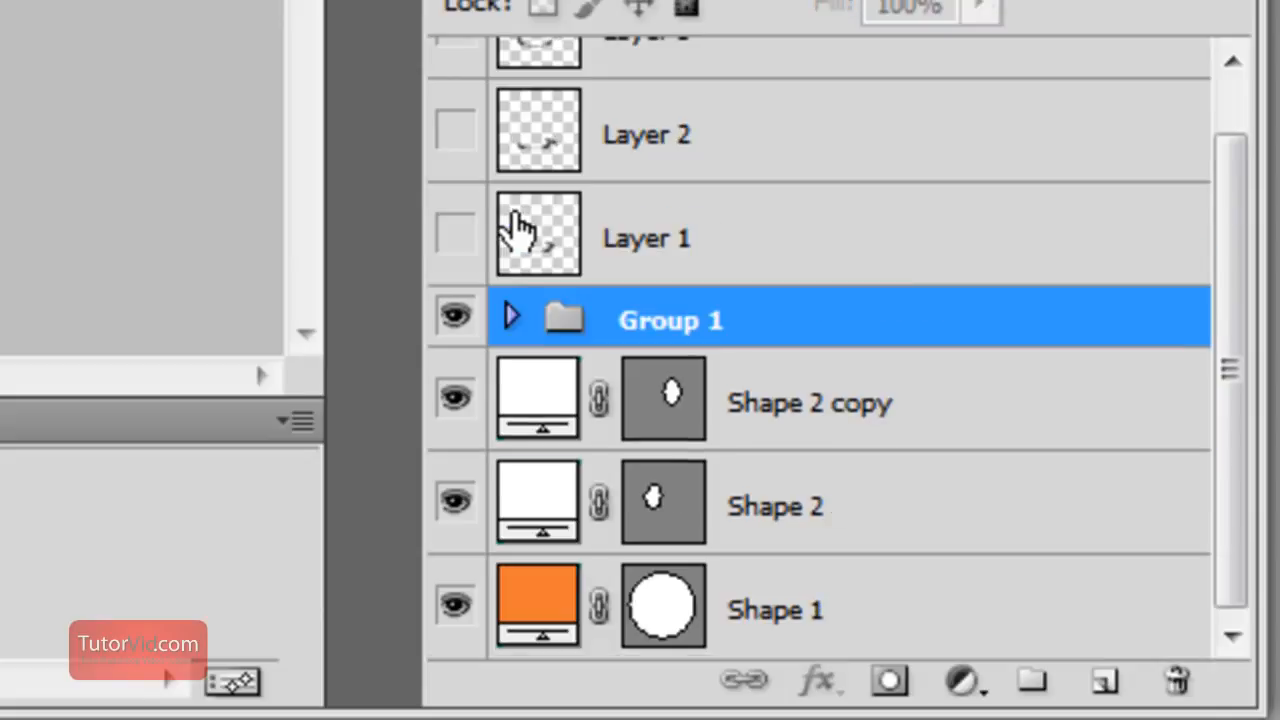
# Move Group 1 so that both pupils sit in the middle of the white eyes
pyautogui.click(514, 320)
pyautogui.click(514, 320)
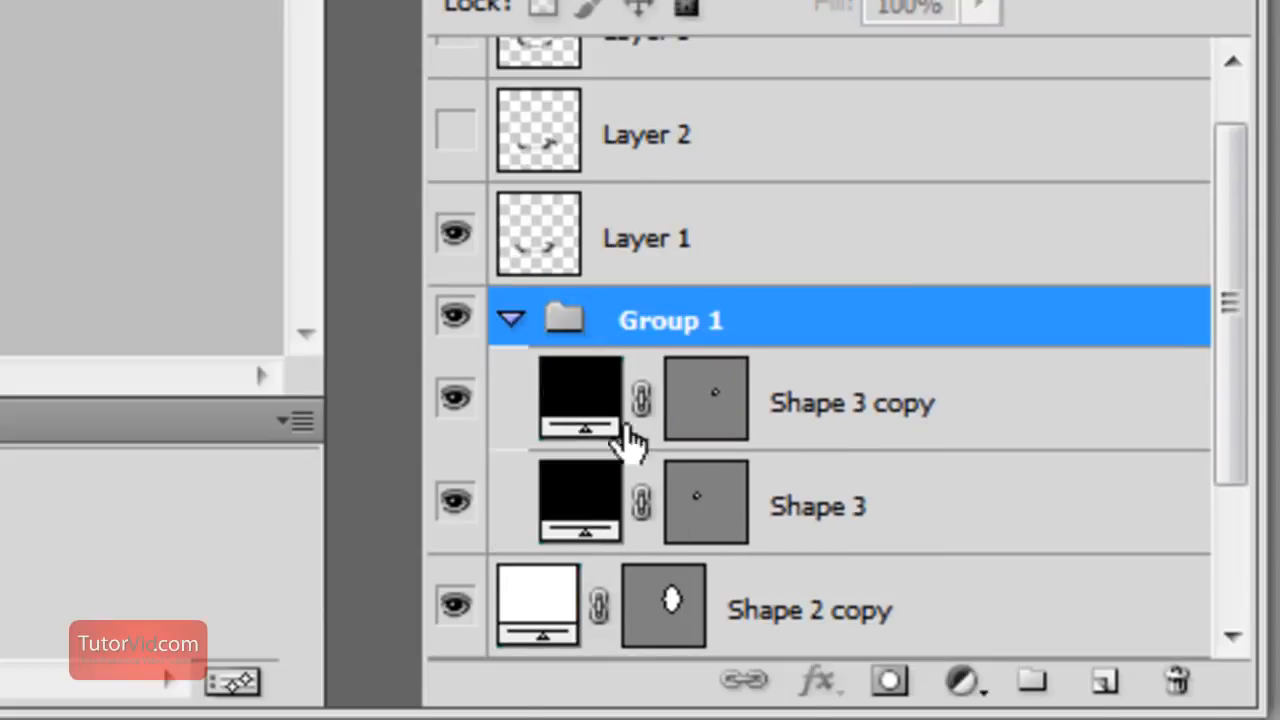
pyautogui.click(514, 320)
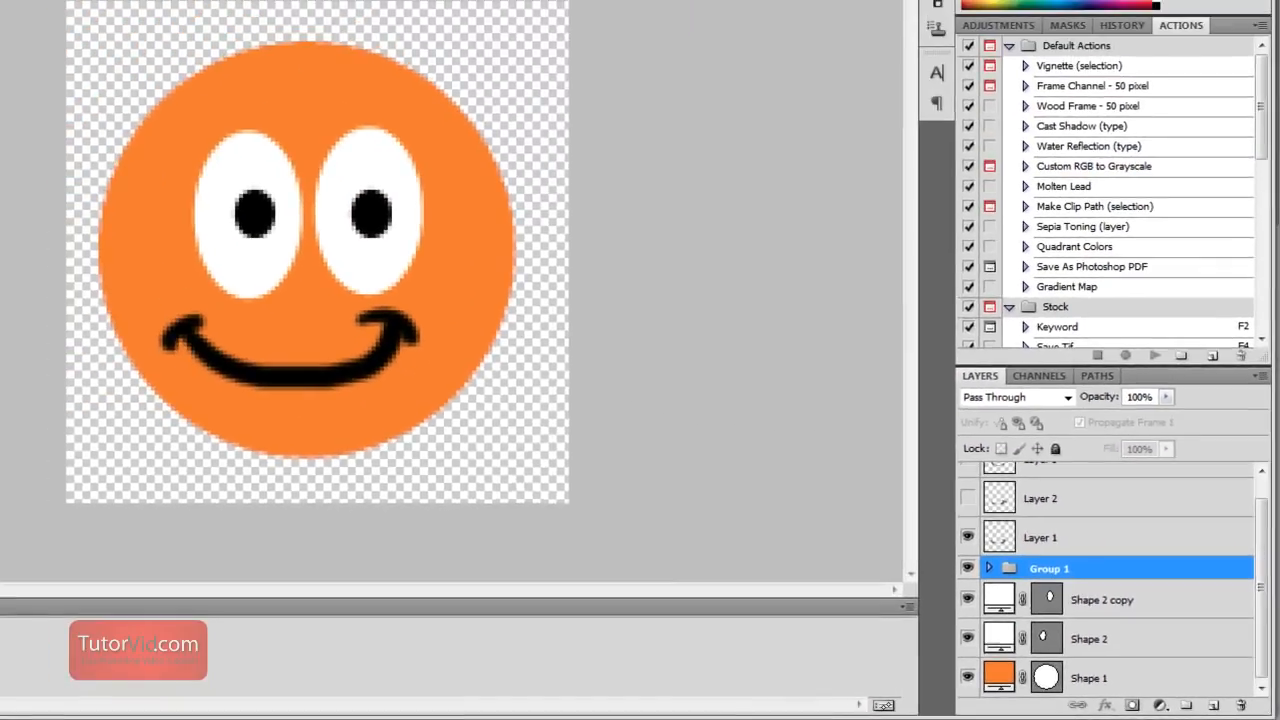
pyautogui.press('v')
pyautogui.moveTo(380, 224)
pyautogui.mouseDown()
pyautogui.moveTo(409, 217)
pyautogui.moveTo(346, 217)
pyautogui.moveTo(385, 226)
pyautogui.moveTo(367, 232)
pyautogui.mouseUp()
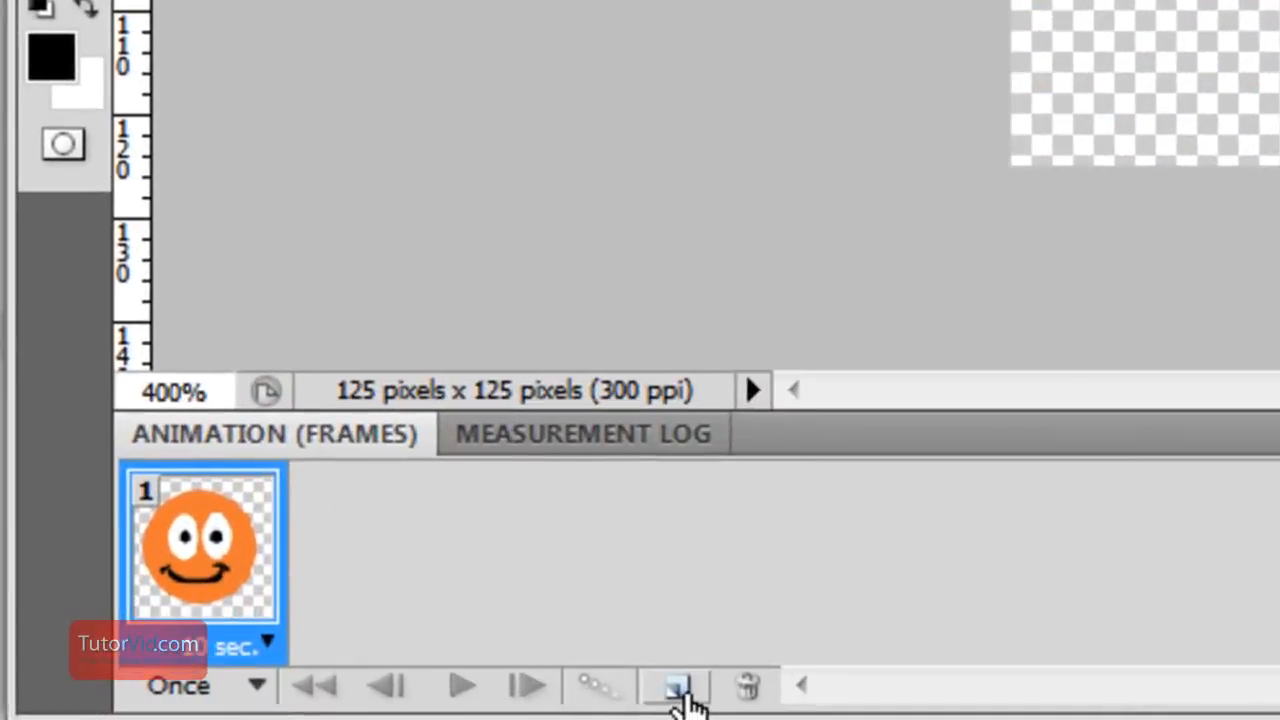
# Duplicate the animation frame three times to get four frames
pyautogui.click(676, 690)
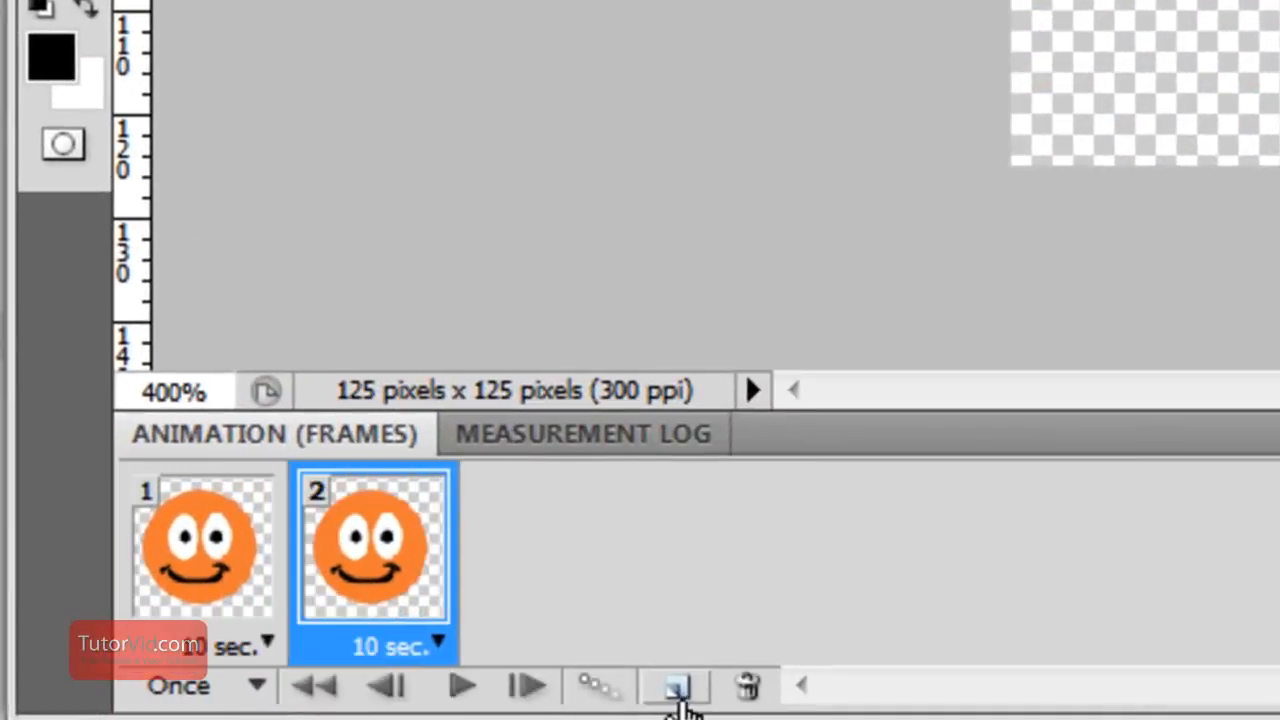
pyautogui.click(676, 690)
pyautogui.click(676, 690)
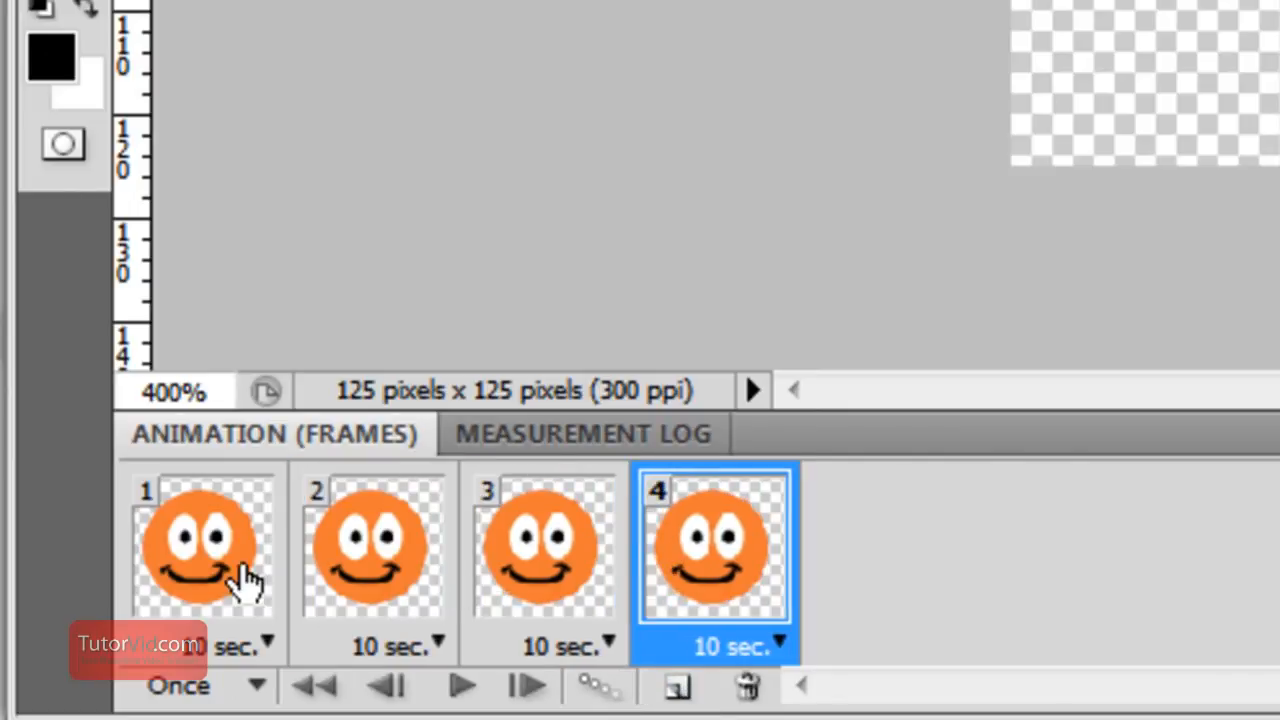
# In frame 1, keep Layer 1 visible and shift its smile slightly down and to the right to center it on the face
pyautogui.click(202, 548)
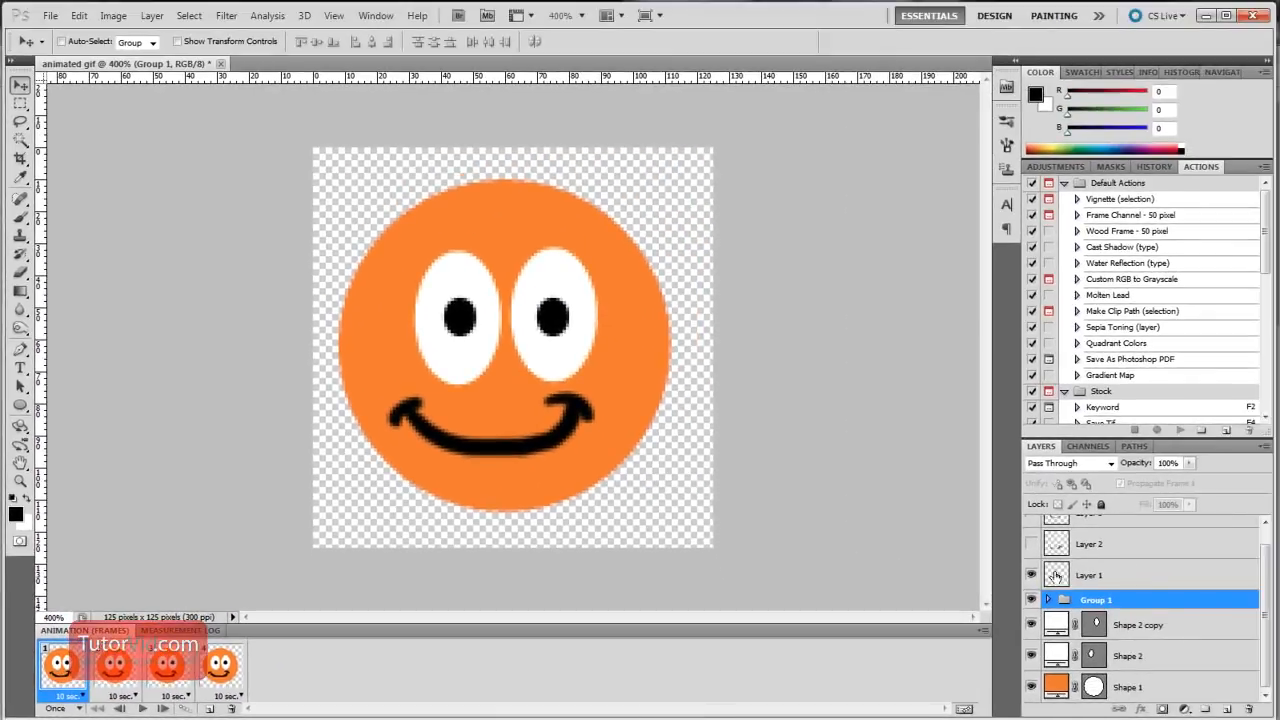
pyautogui.click(1031, 576)
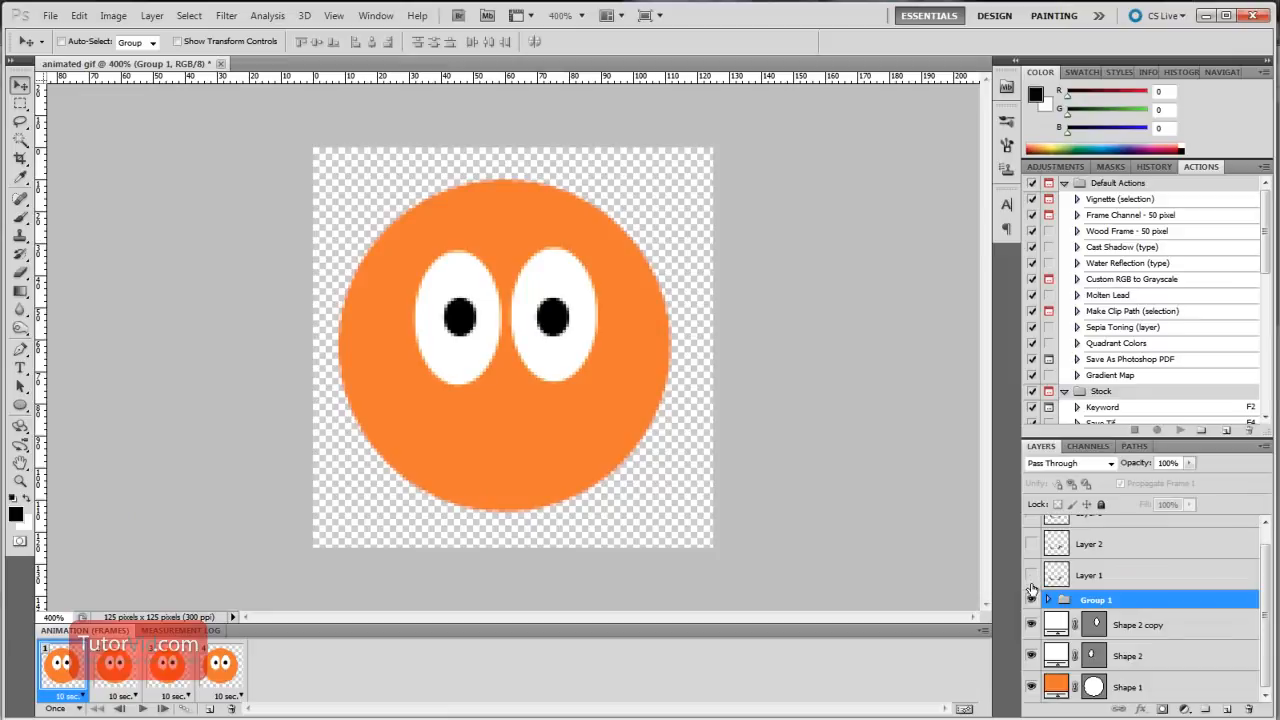
pyautogui.click(1031, 577)
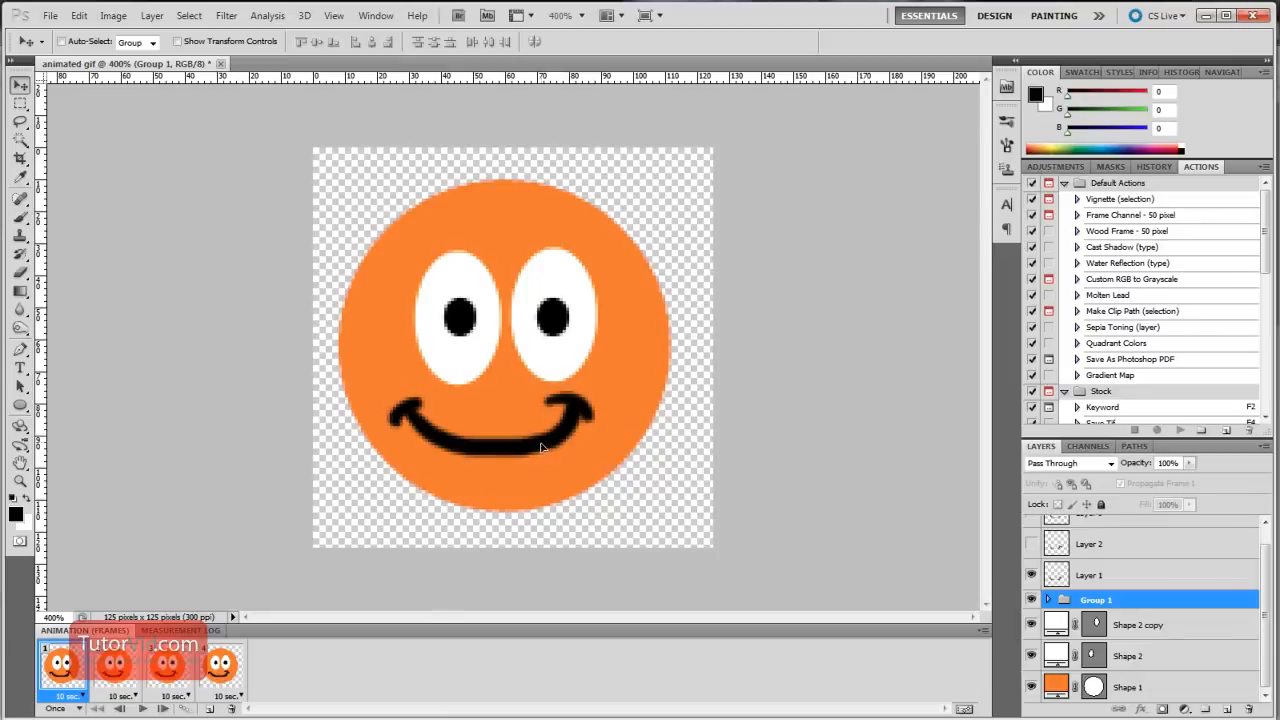
pyautogui.click(1097, 577)
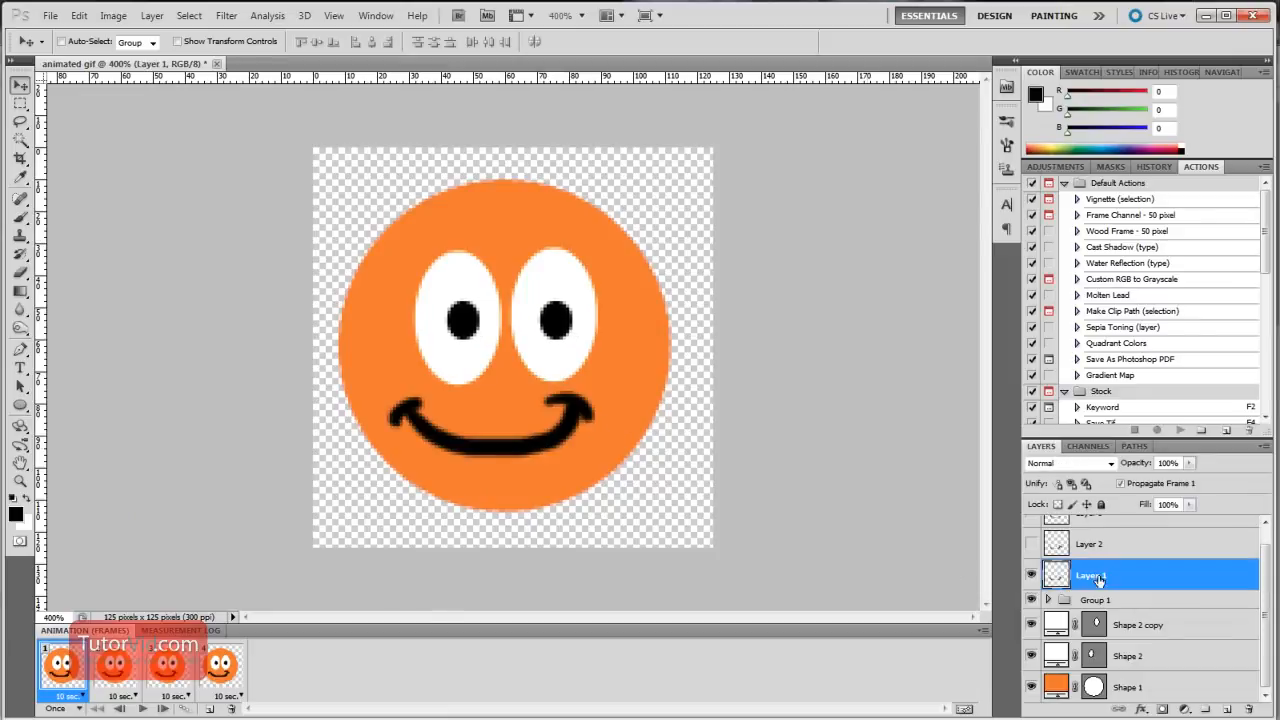
pyautogui.moveTo(492, 443); pyautogui.dragTo(508, 450)
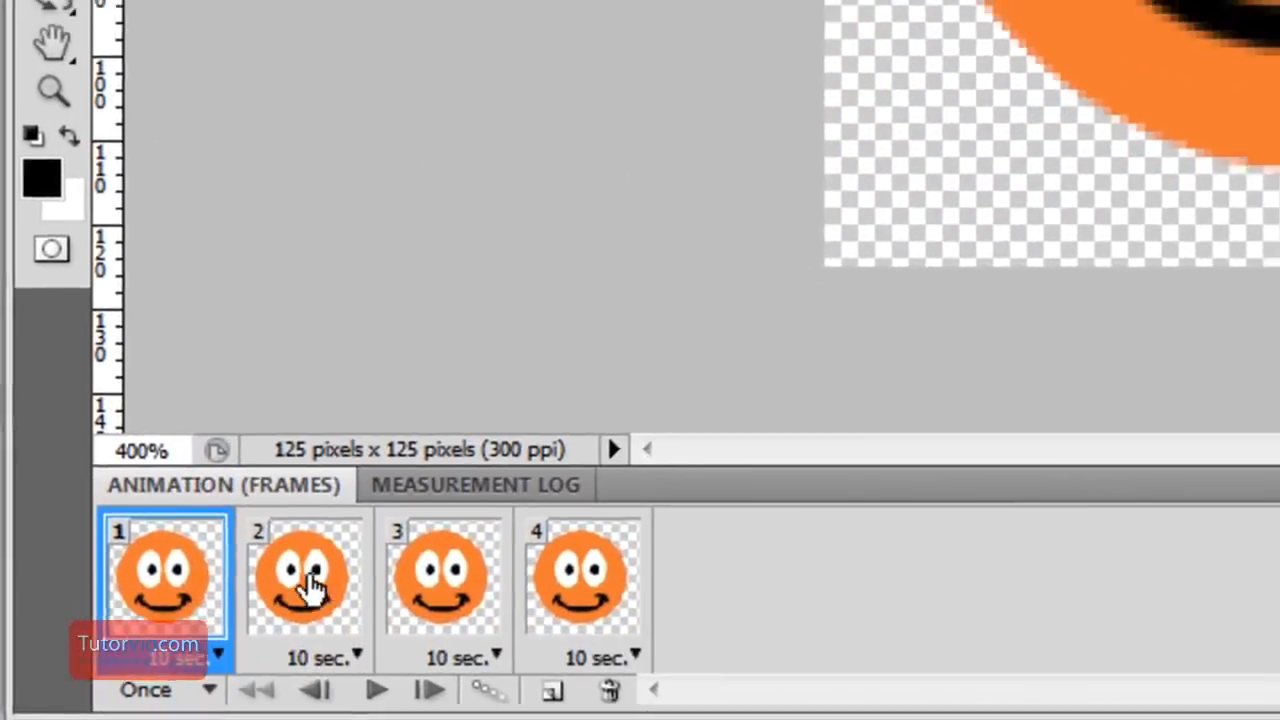
# In frame 2, replace Layer 1's smile with Layer 2's and move the pupil group to the right edge of the eyes
pyautogui.click(140, 668)
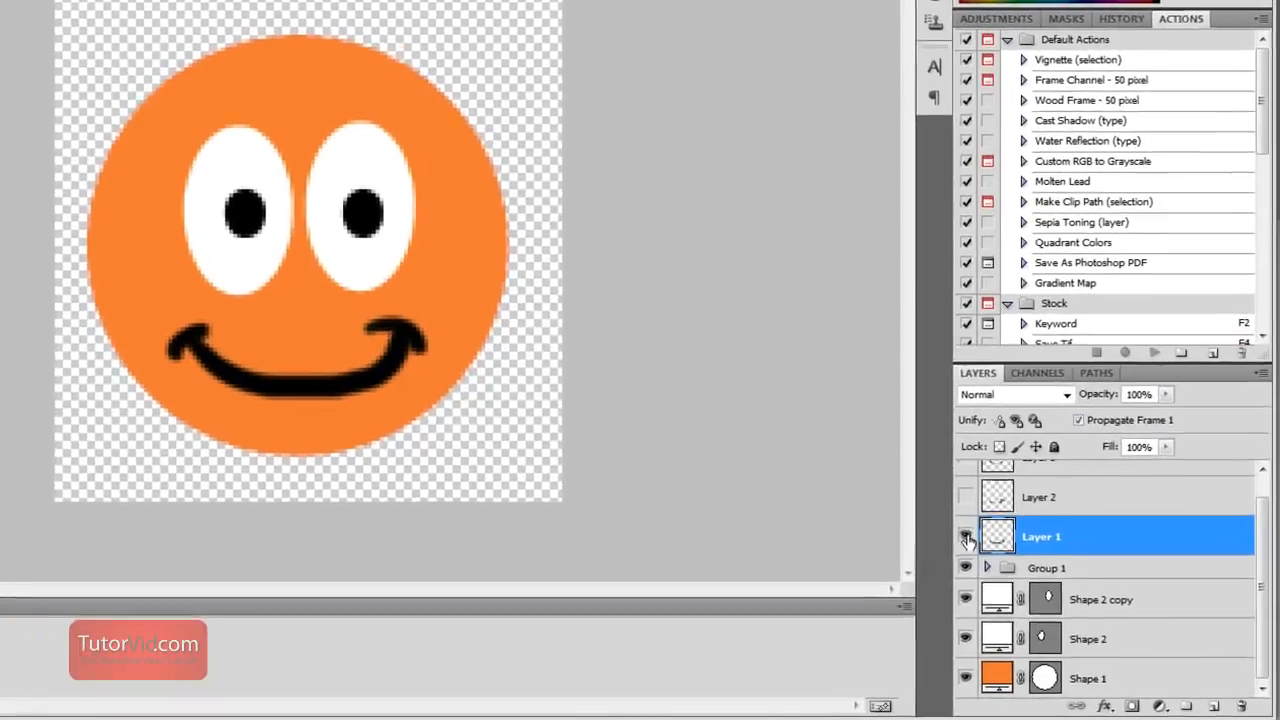
pyautogui.click(1032, 577)
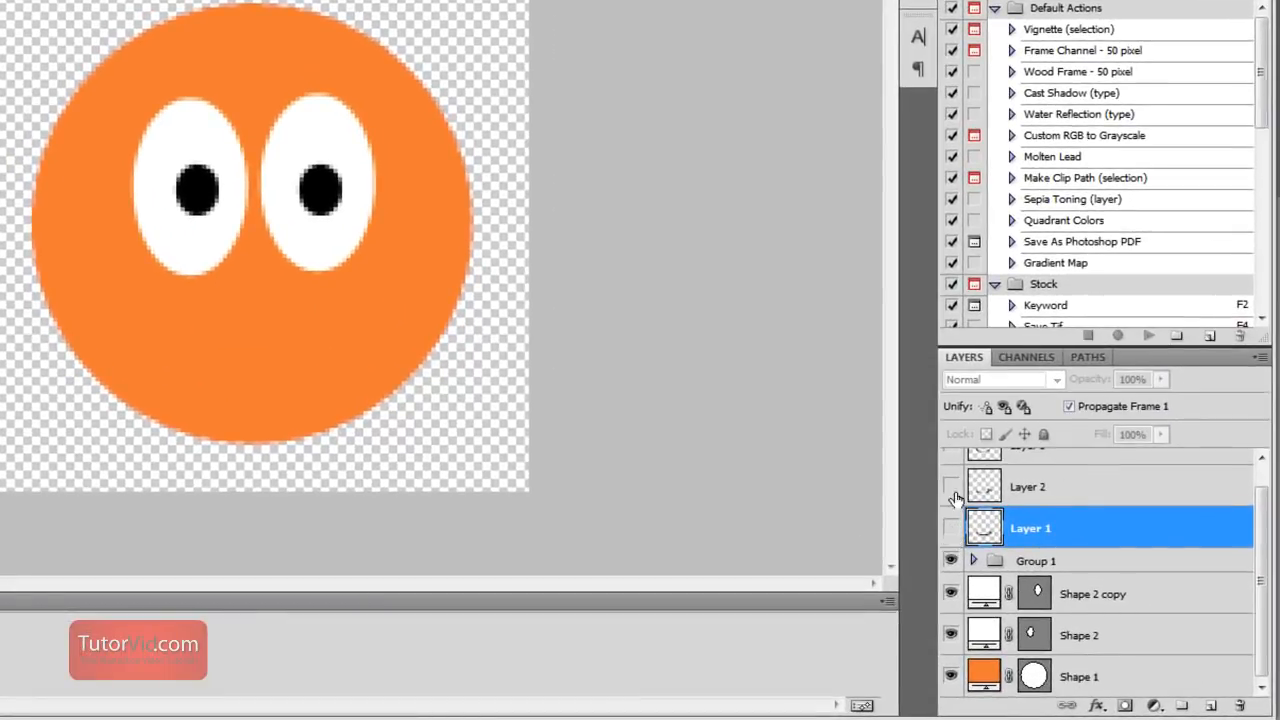
pyautogui.click(953, 488)
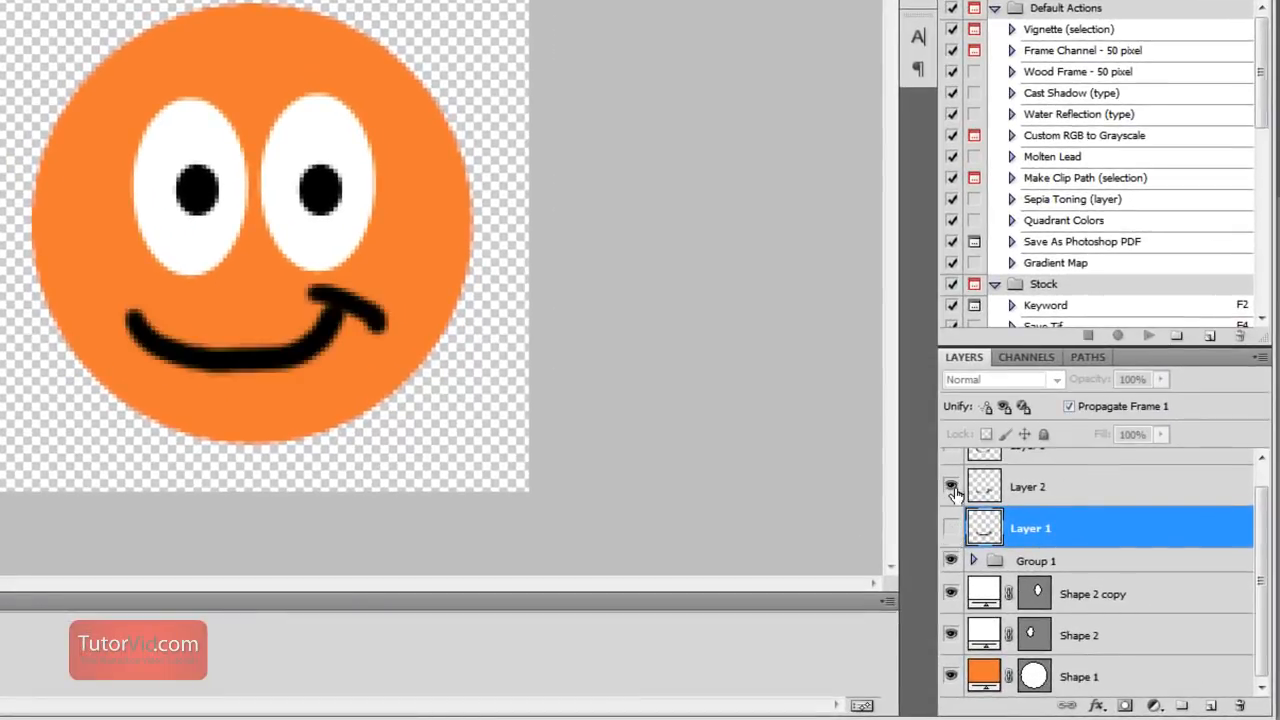
pyautogui.click(1092, 568)
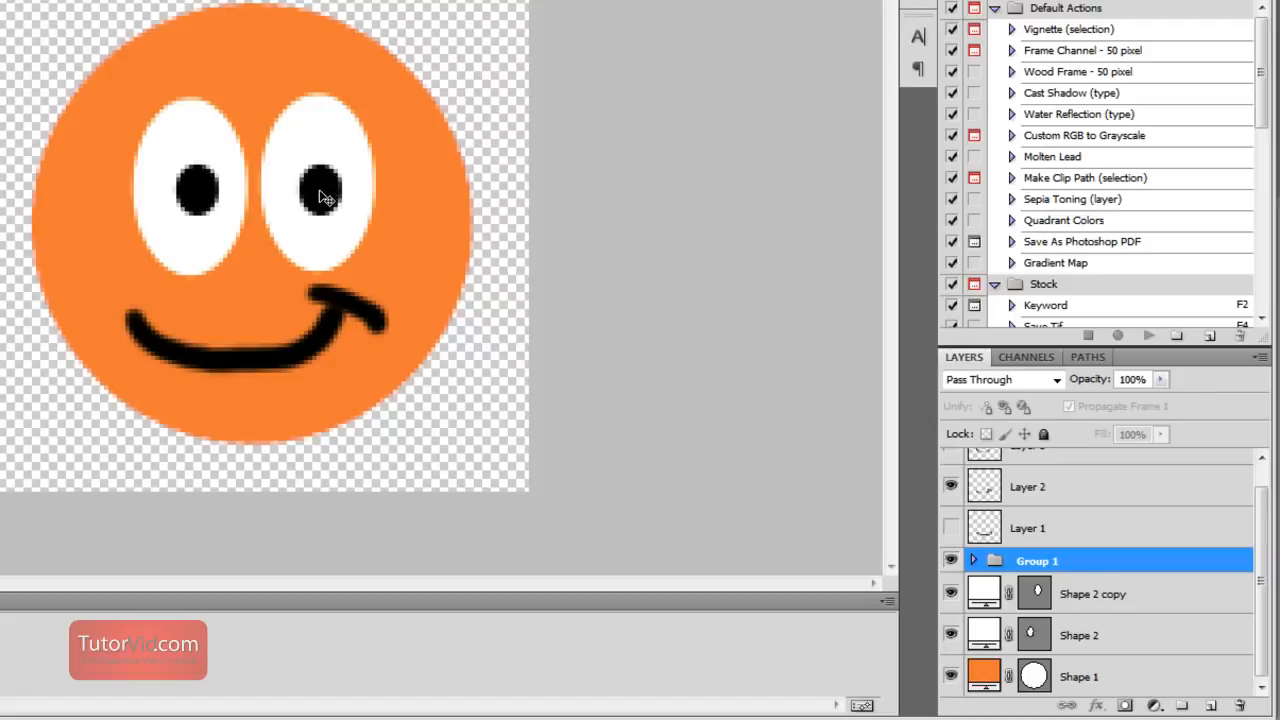
pyautogui.moveTo(322, 197); pyautogui.dragTo(343, 190)
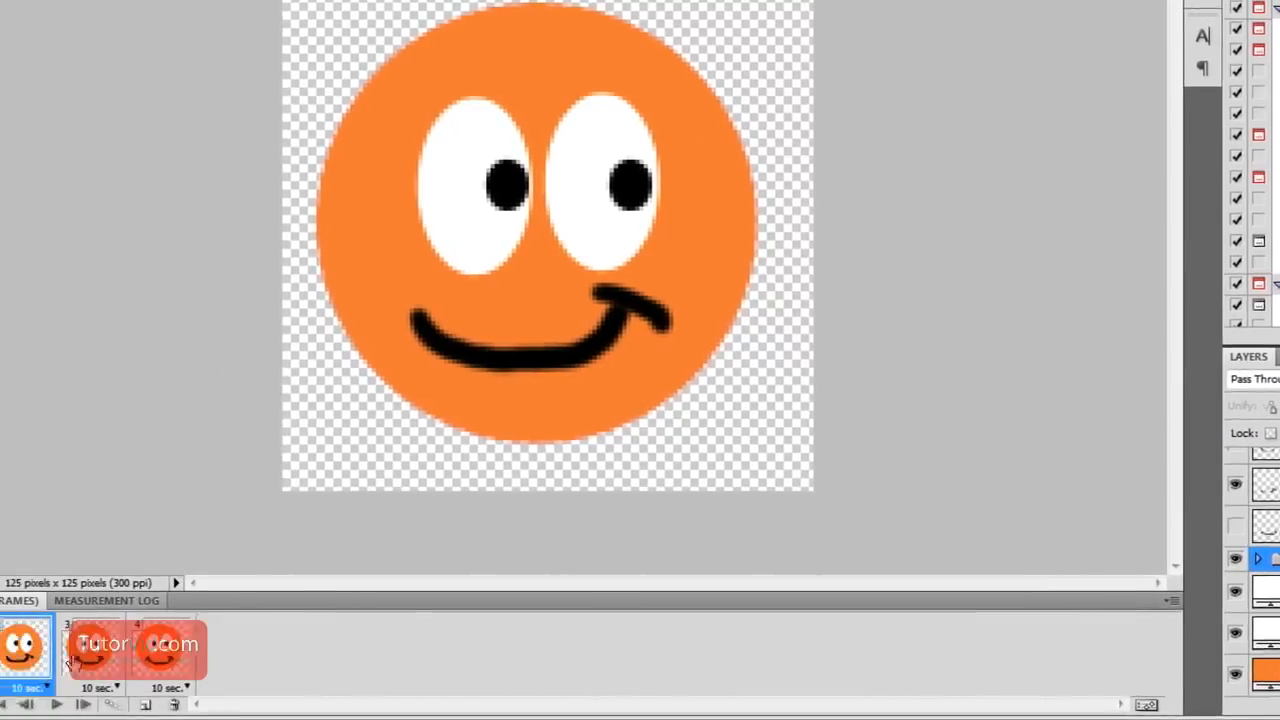
# In frame 4, hide Layer 1 and show Layer 3's smile instead
pyautogui.click(223, 648)
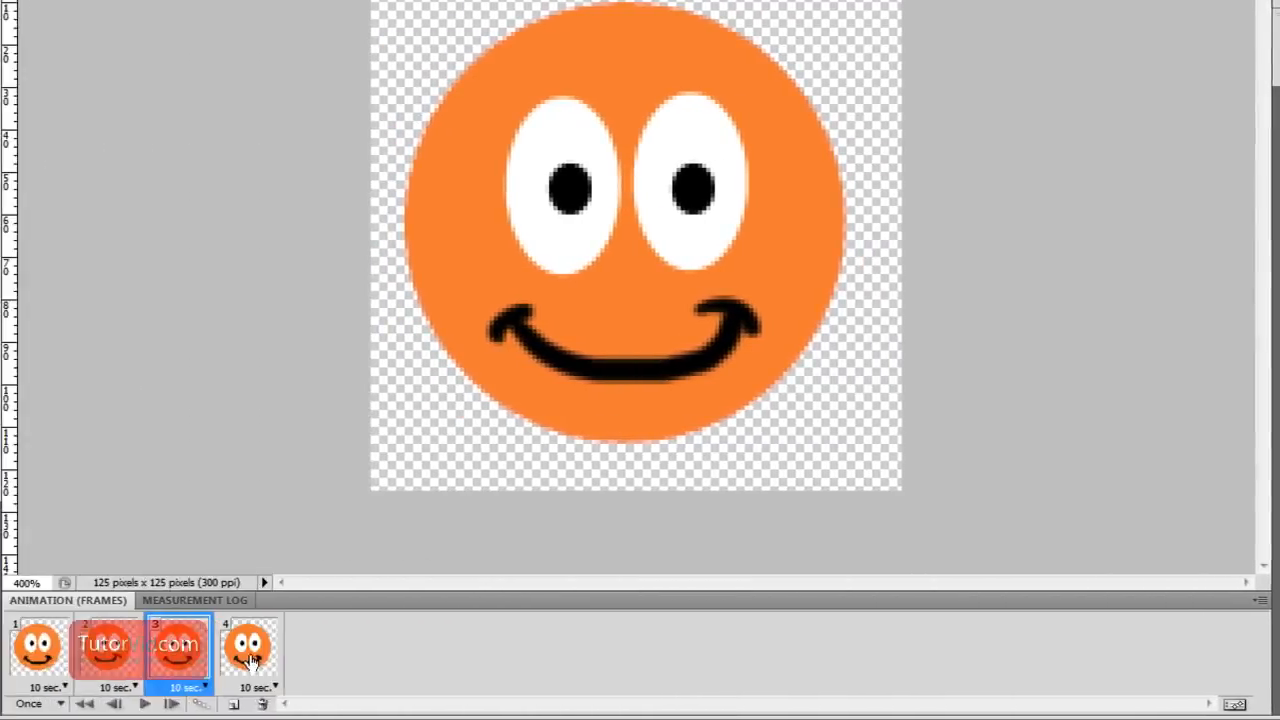
pyautogui.click(252, 656)
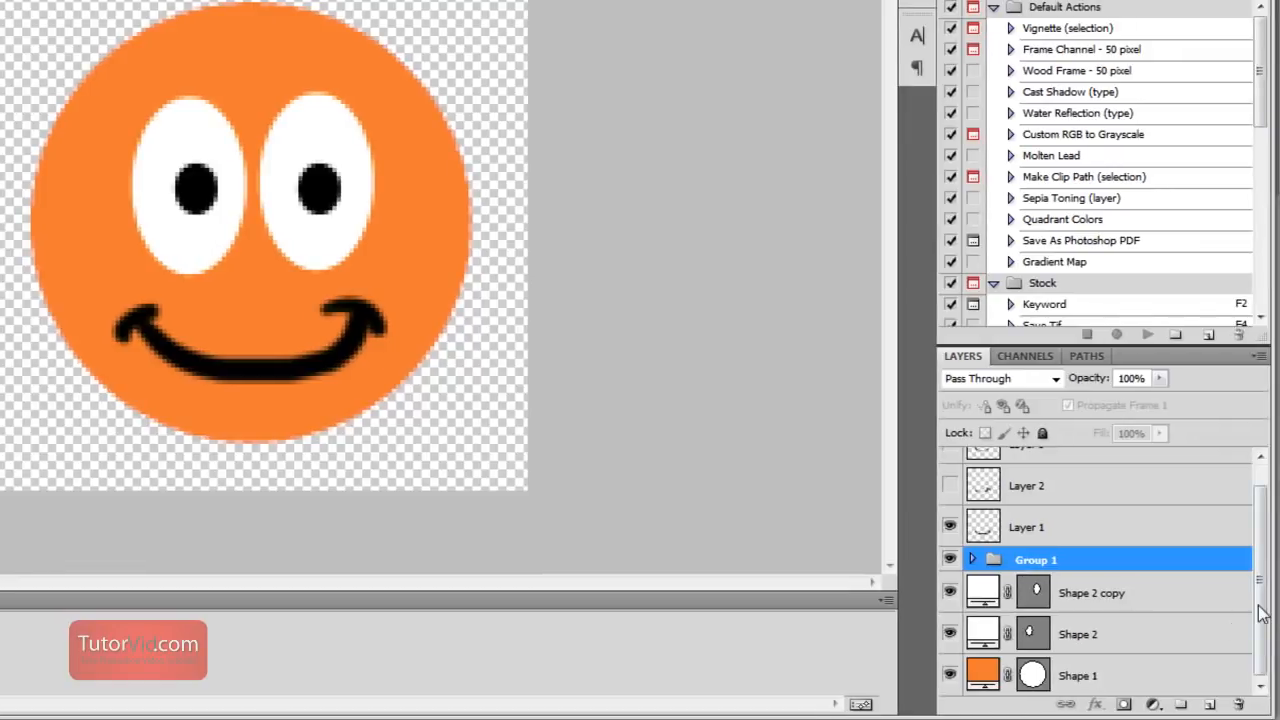
pyautogui.moveTo(1263, 604); pyautogui.dragTo(1264, 580)
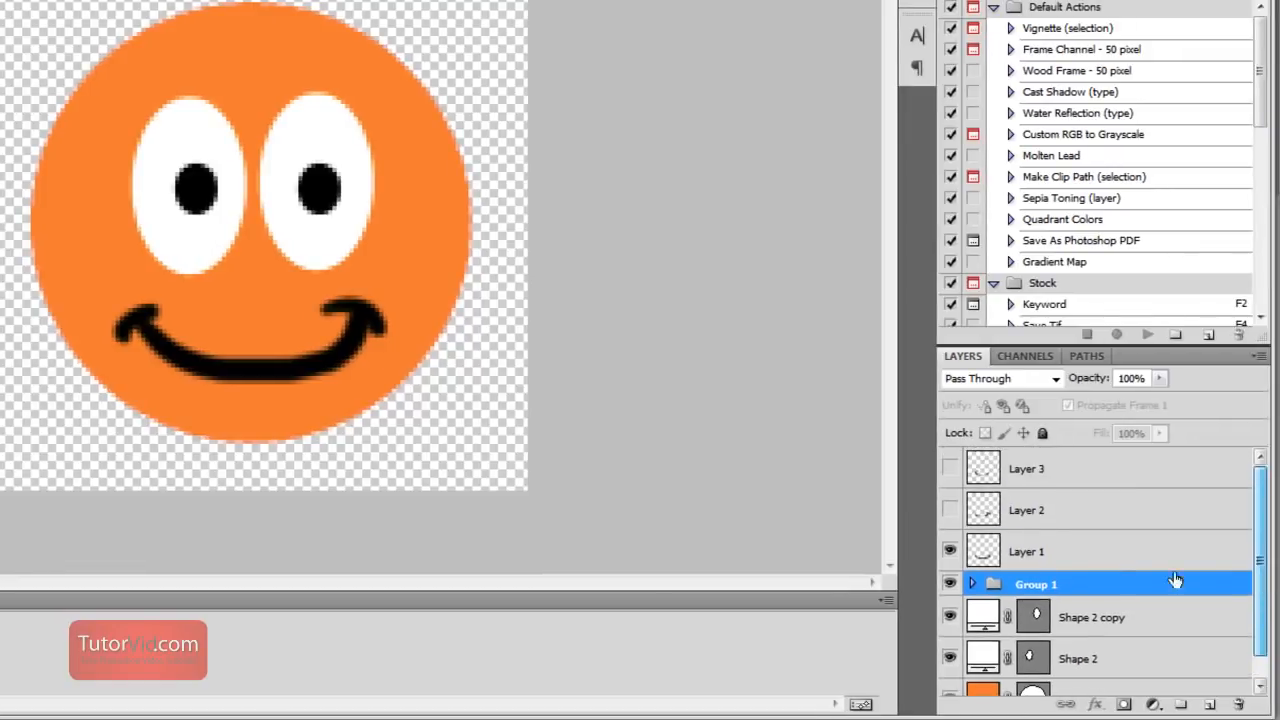
pyautogui.click(950, 552)
pyautogui.click(950, 468)
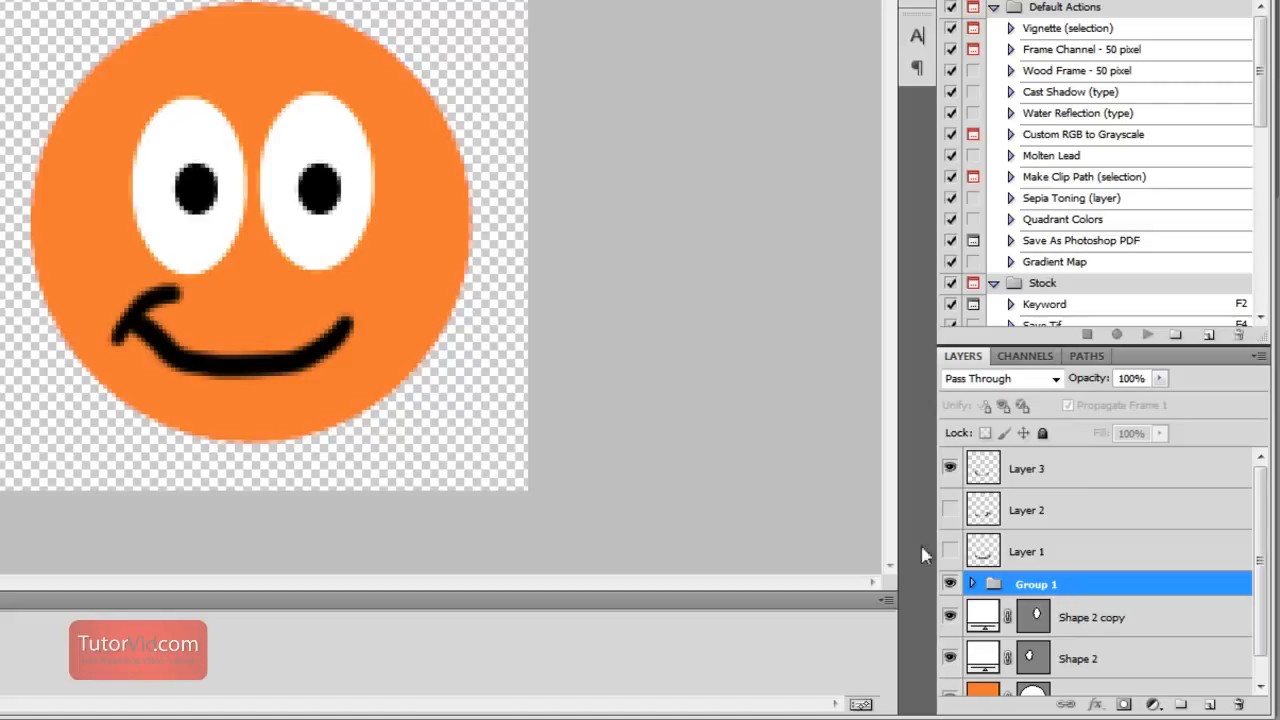
# In frame 4, move the pupil group up and to the left edge of the eyes
pyautogui.moveTo(303, 211); pyautogui.dragTo(283, 195)
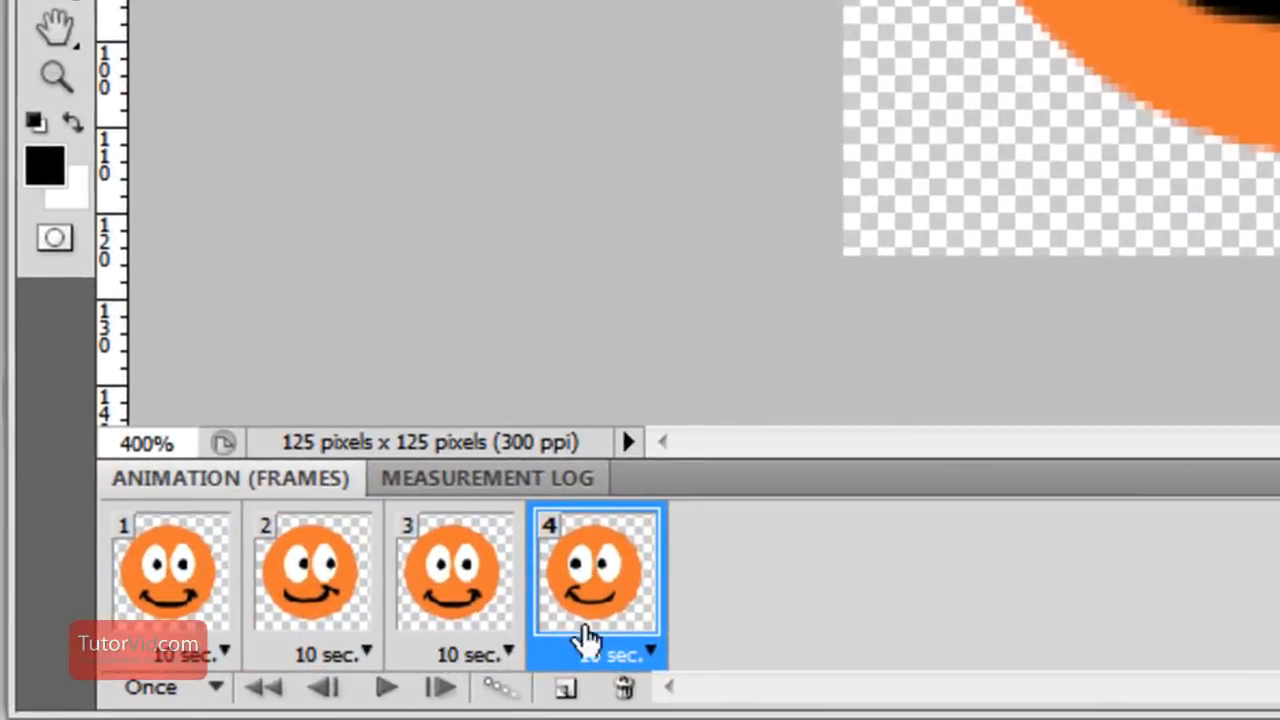
# Set the delay of all four animation frames to 0.5 seconds
pyautogui.click(224, 652)
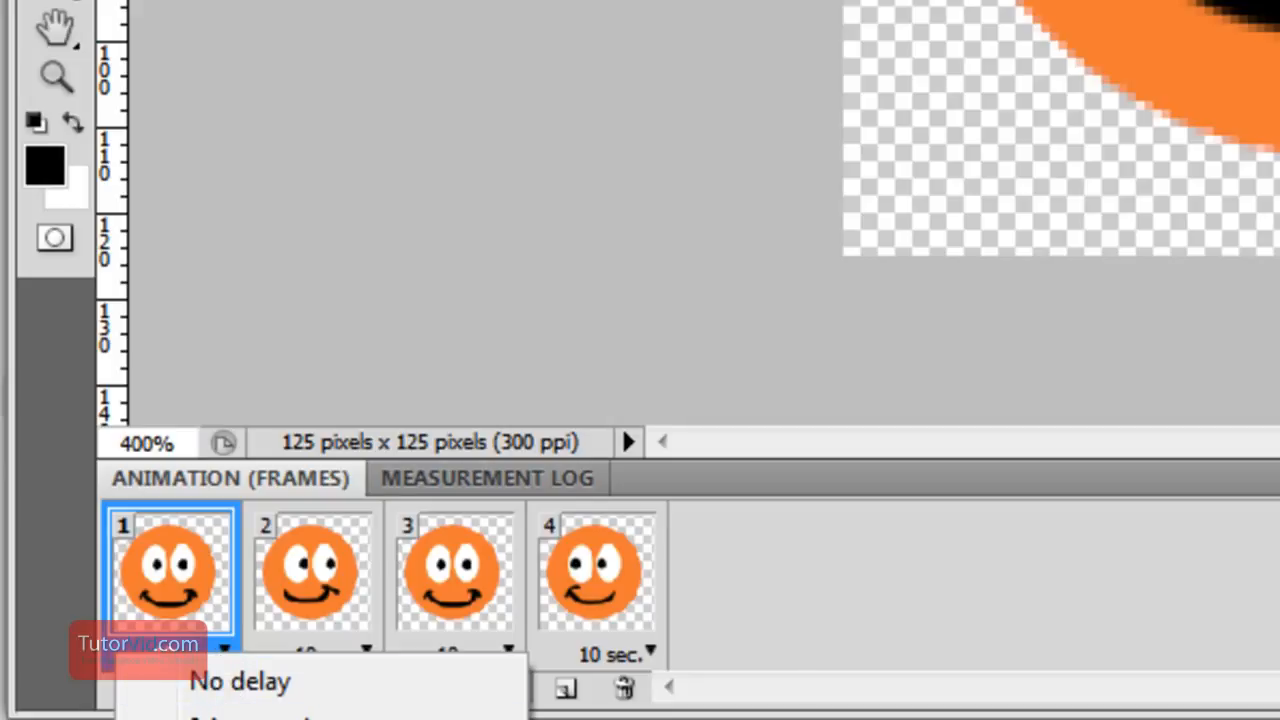
pyautogui.click(240, 719)
pyautogui.click(358, 652)
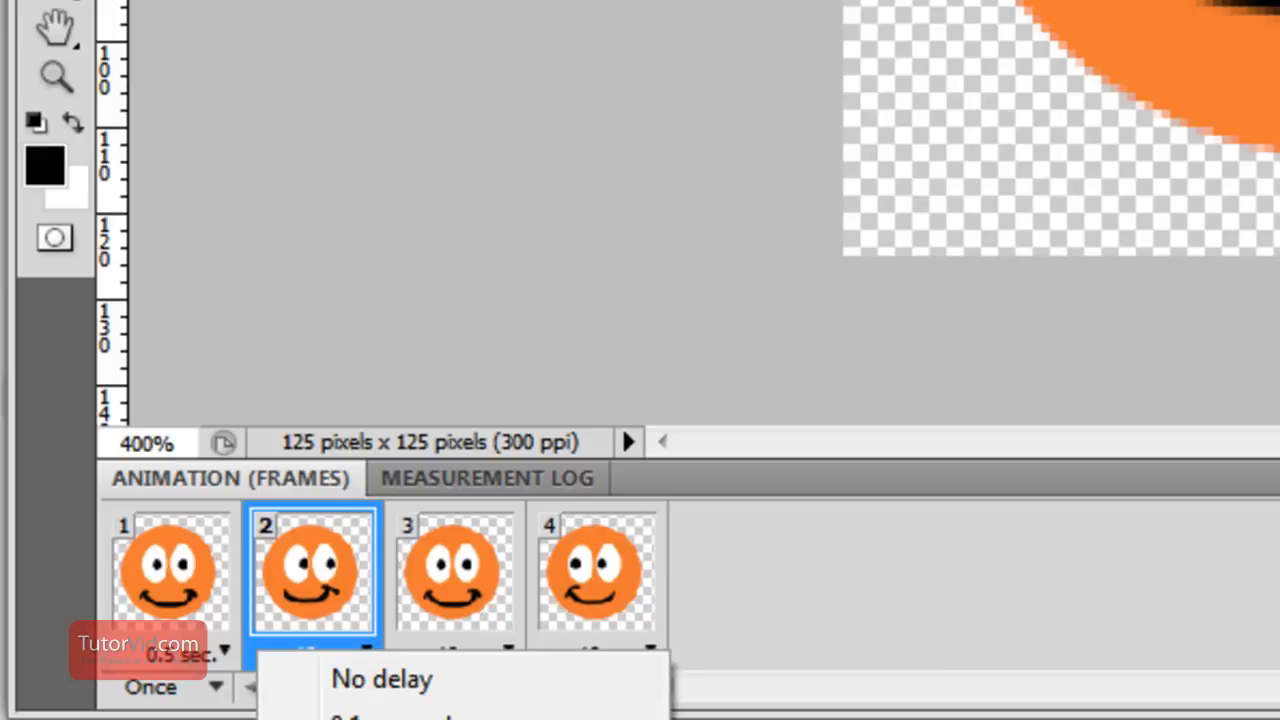
pyautogui.click(400, 719)
pyautogui.click(492, 656)
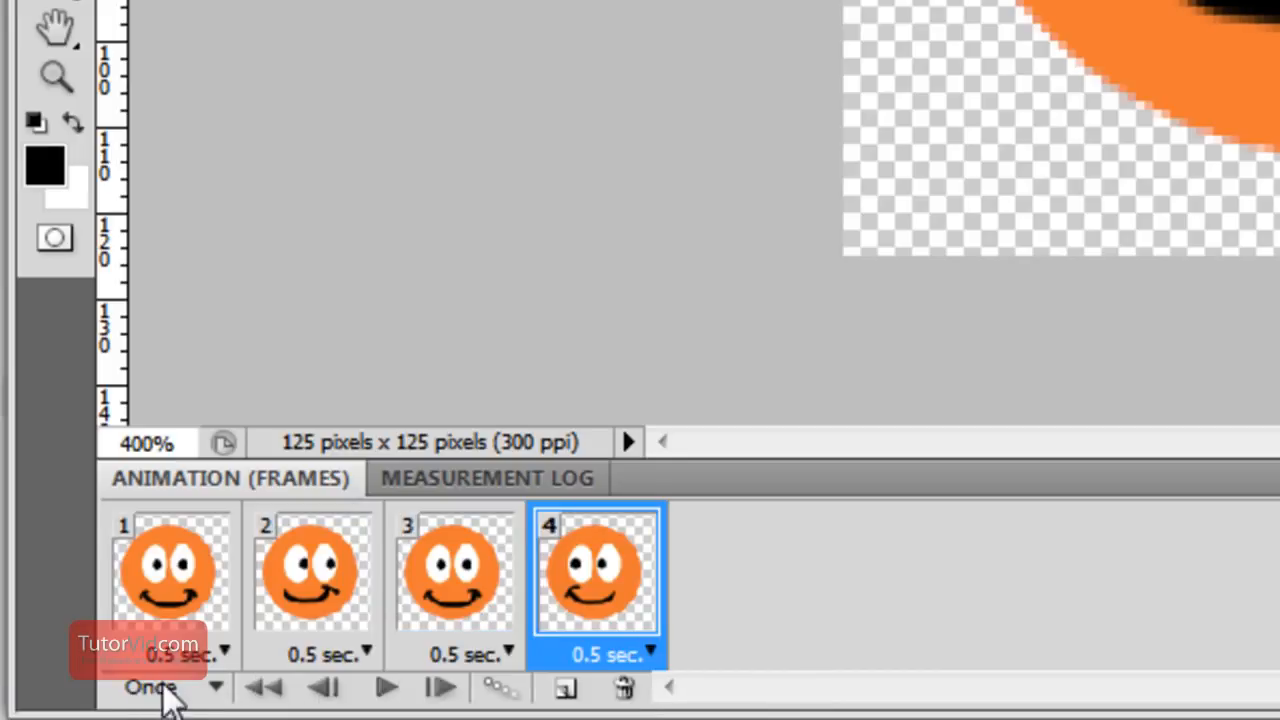
# Set the animation's looping to Forever and play it back
pyautogui.click(216, 689)
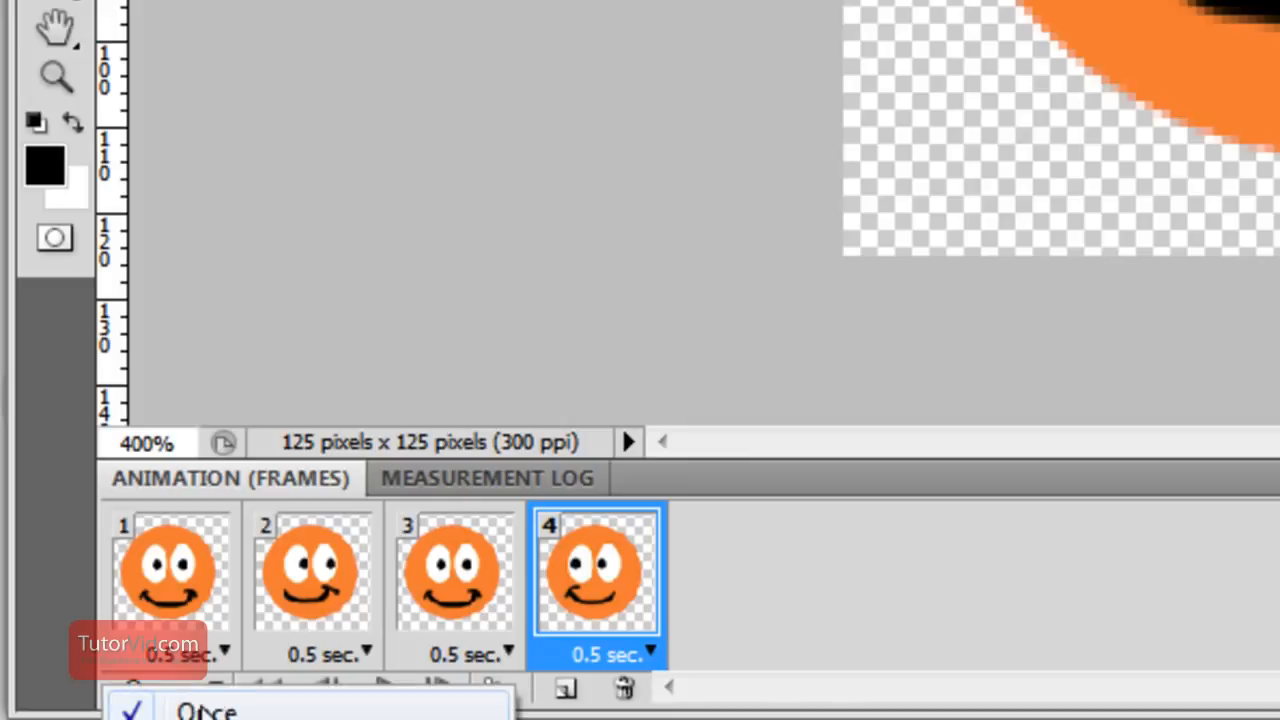
pyautogui.click(208, 719)
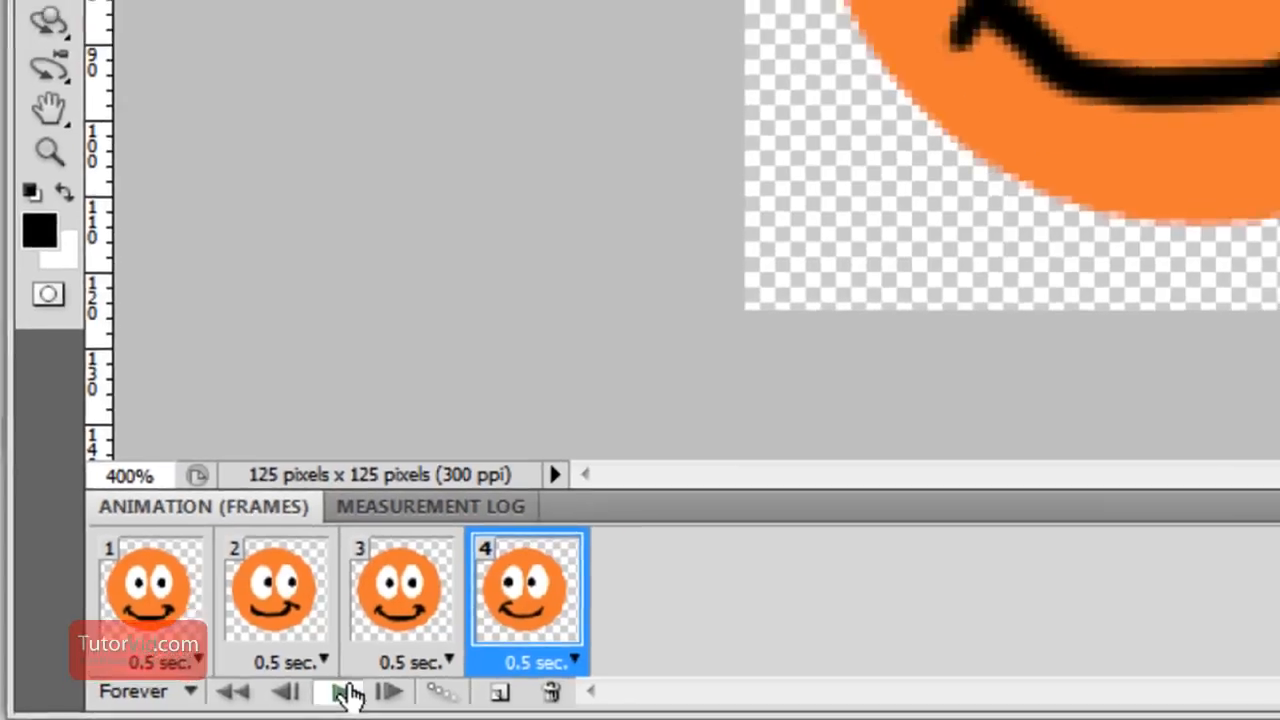
pyautogui.click(386, 687)
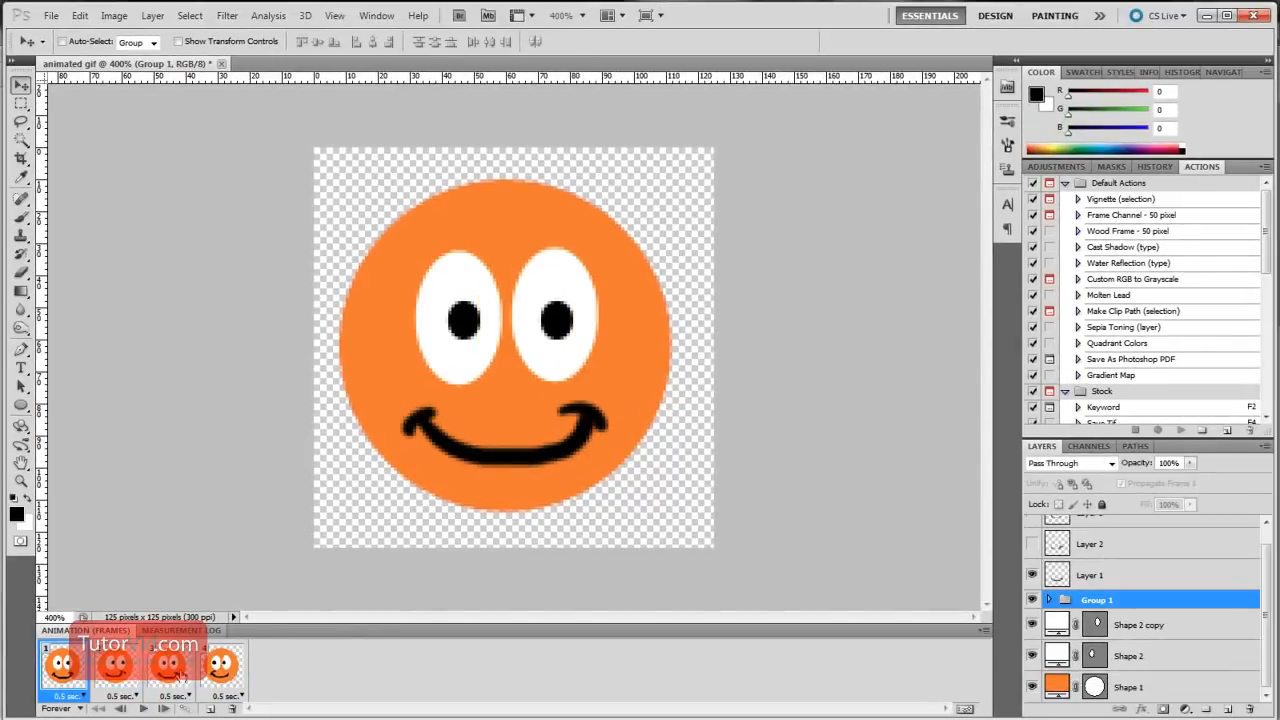
# Tween frames 3 and 4 with 5 added frames across all layers, leaving Position and Effects out and keeping Opacity
pyautogui.click(180, 676)
pyautogui.keyDown('shift'); pyautogui.click(210, 674); pyautogui.keyUp('shift')
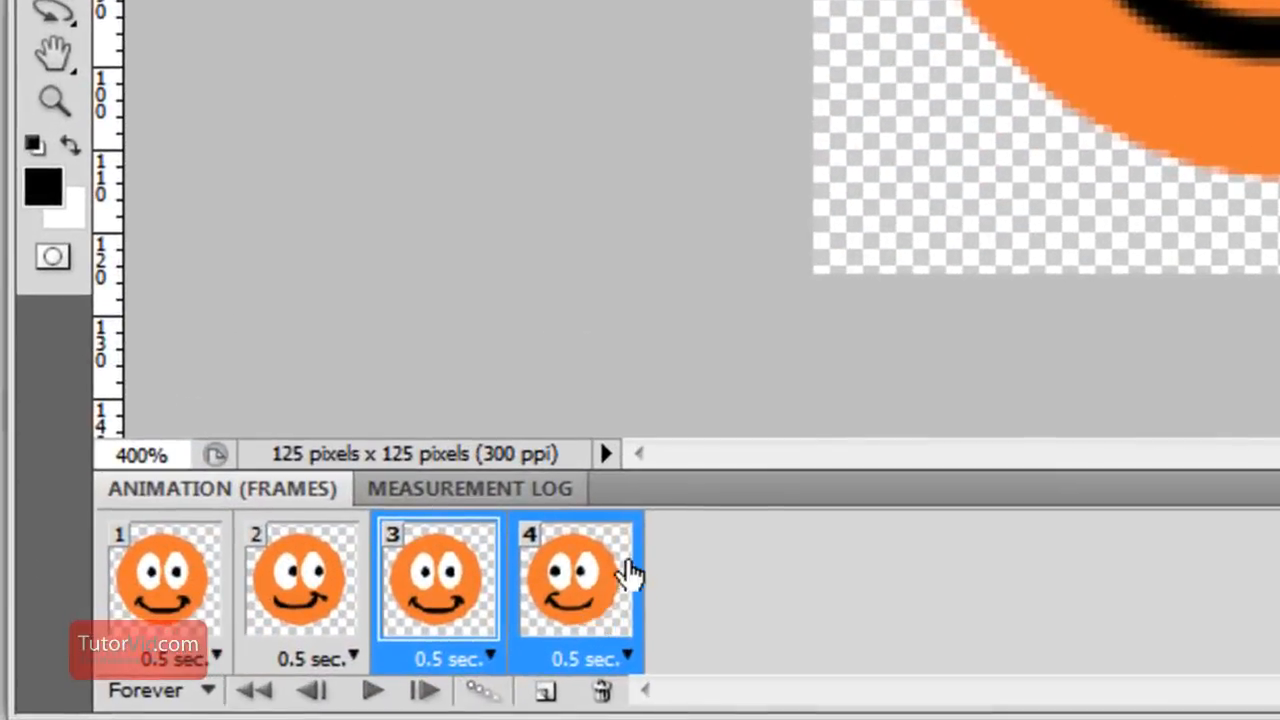
pyautogui.click(481, 694)
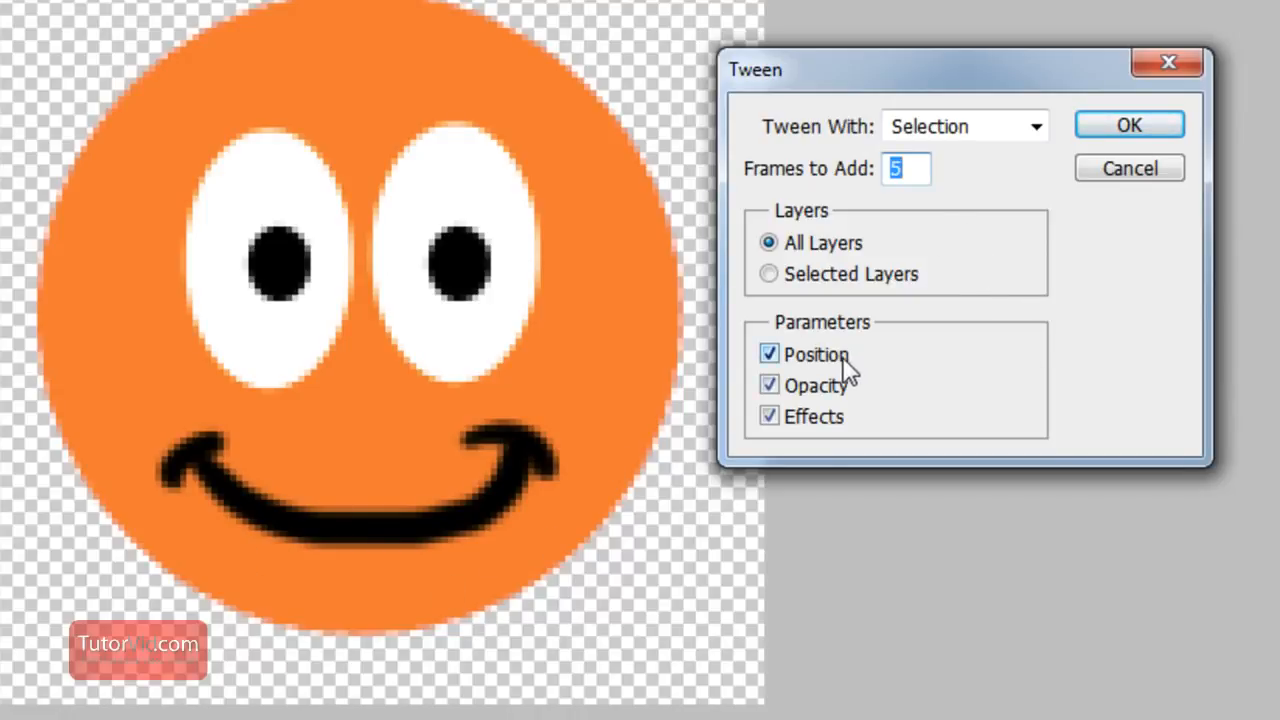
pyautogui.click(819, 417)
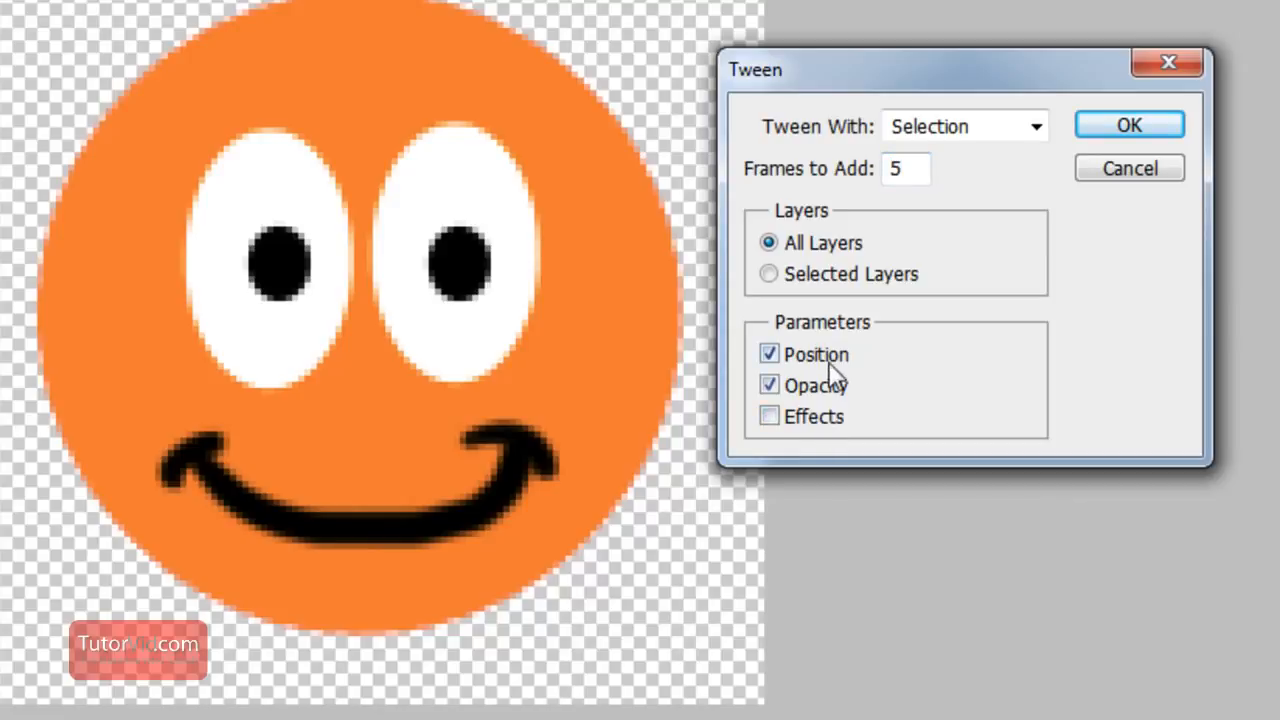
pyautogui.click(829, 358)
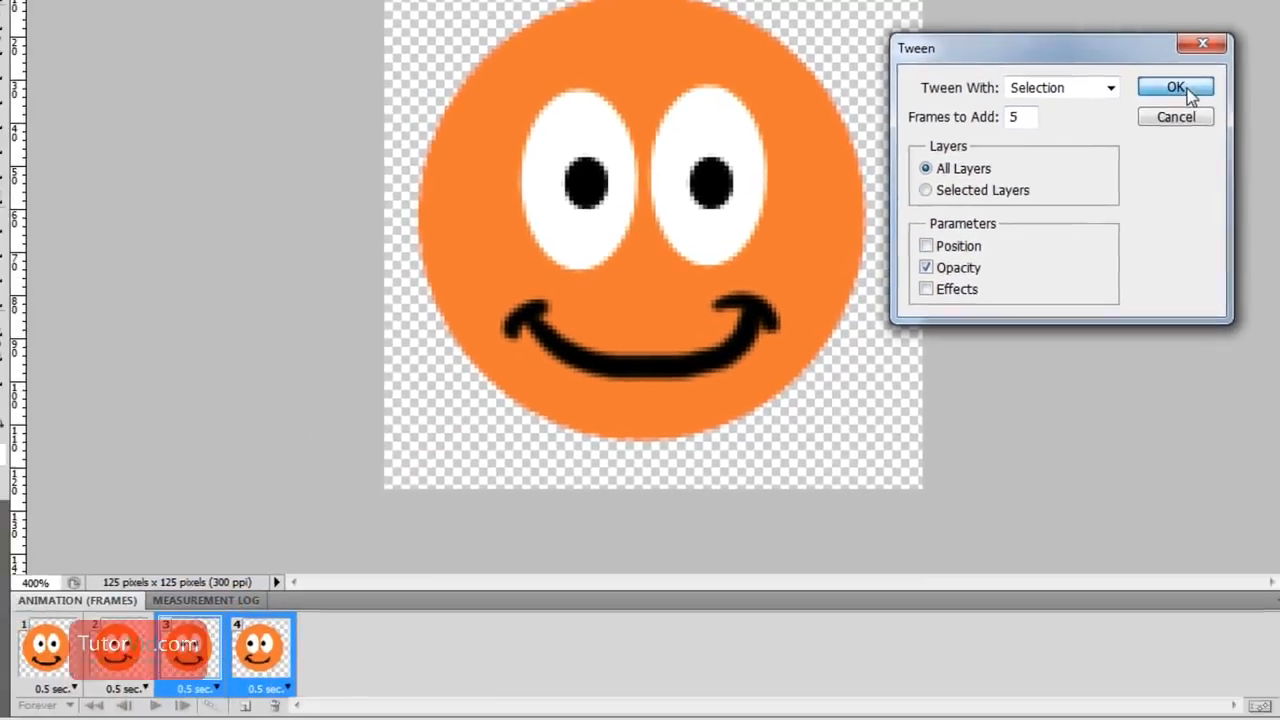
pyautogui.click(1129, 125)
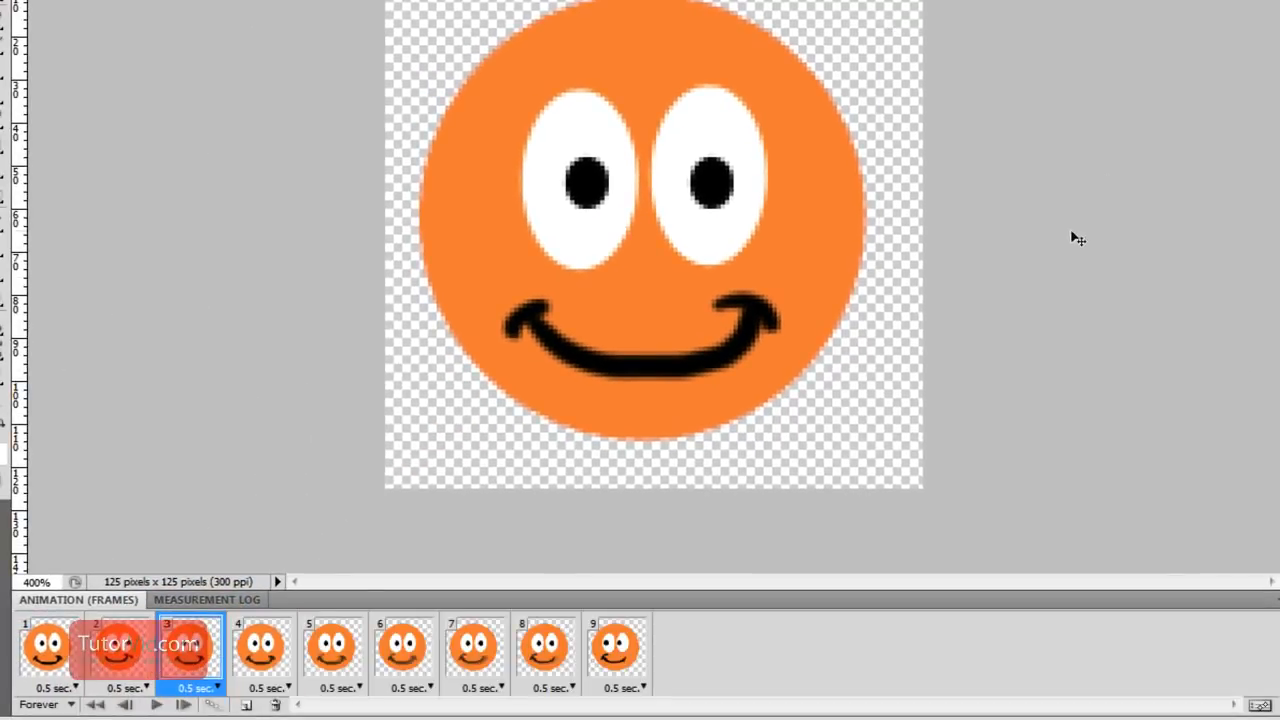
# Step forward through frames 4 to 9 and back to frame 3 to examine the tweened smile transition
pyautogui.click(256, 652)
pyautogui.click(336, 645)
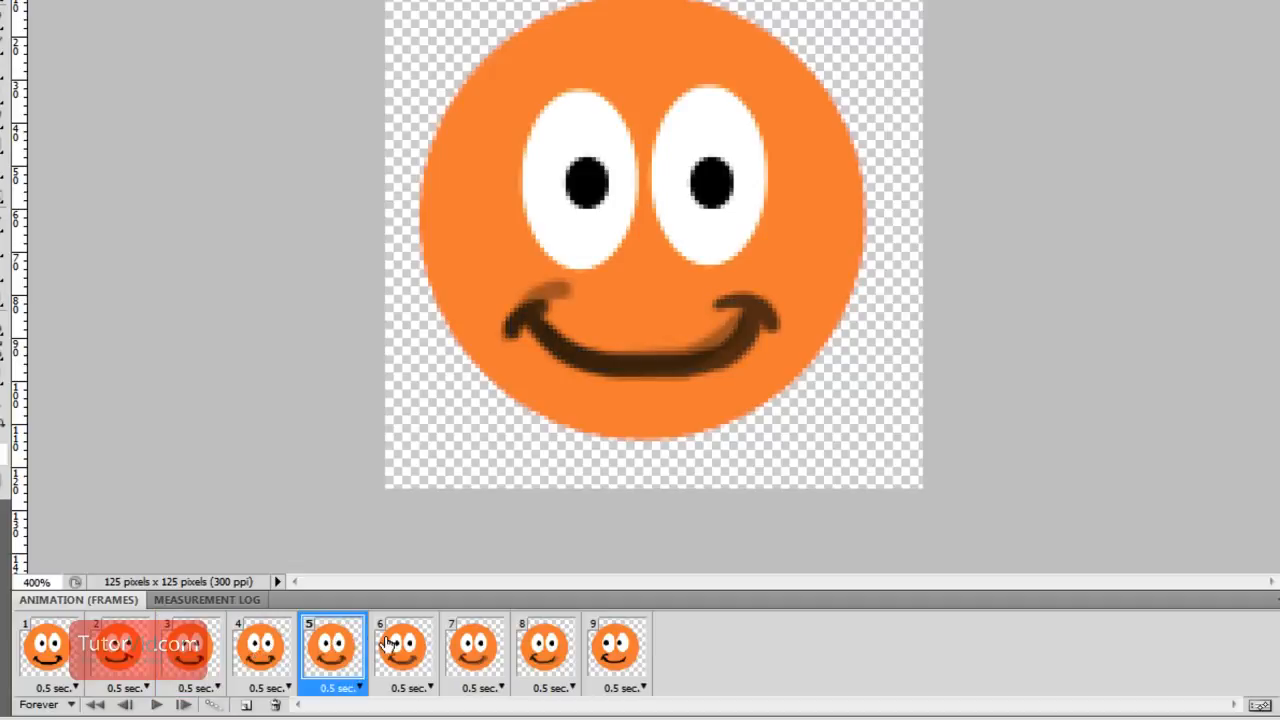
pyautogui.click(405, 646)
pyautogui.click(462, 648)
pyautogui.click(545, 646)
pyautogui.click(622, 642)
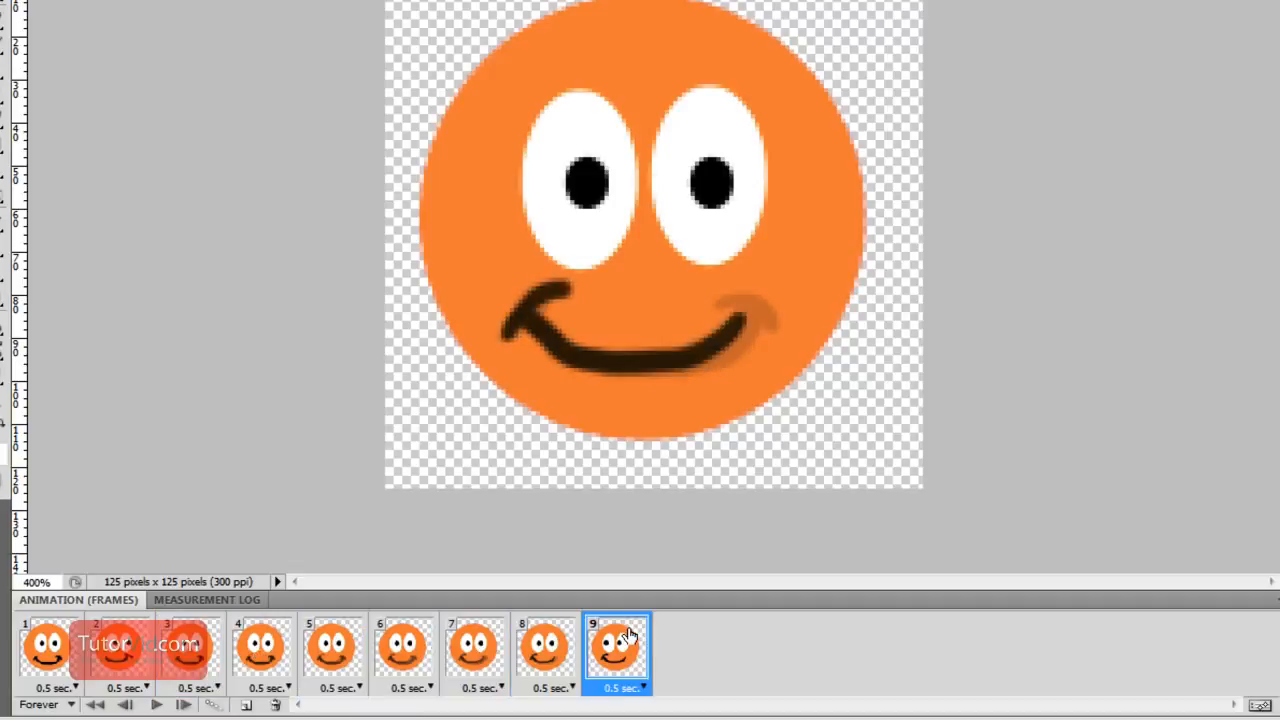
pyautogui.click(562, 648)
pyautogui.click(455, 658)
pyautogui.click(403, 660)
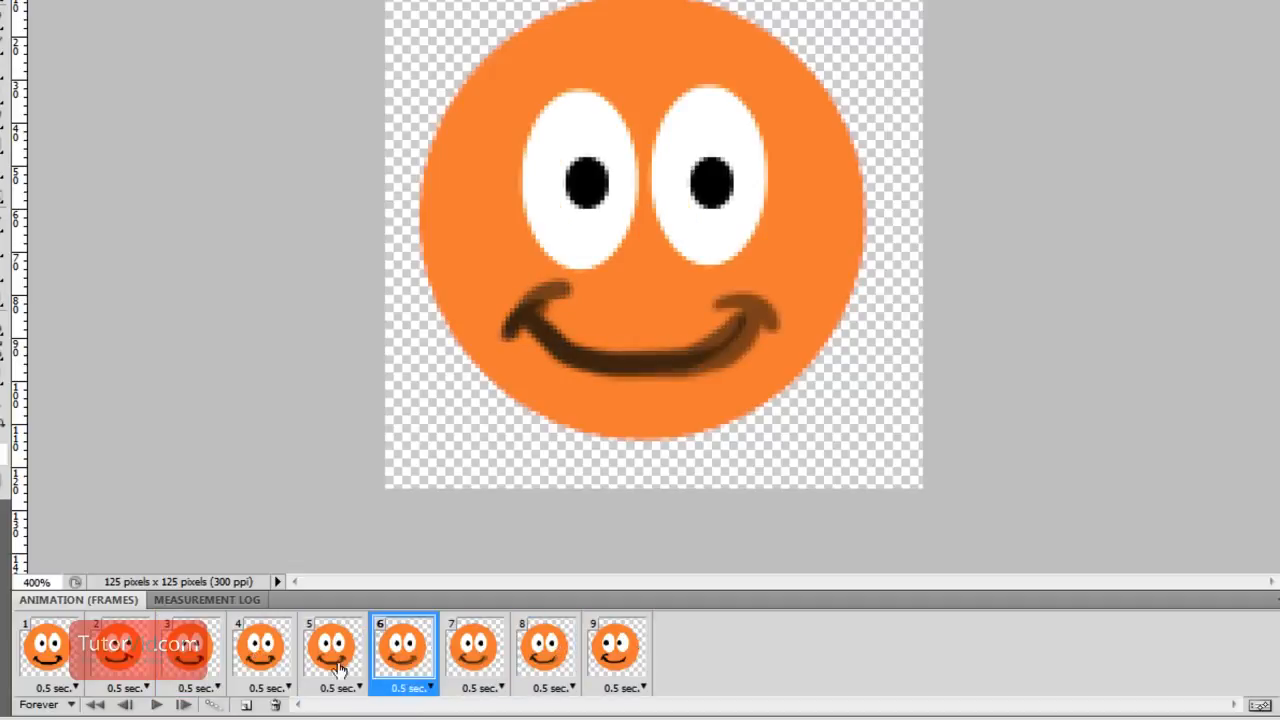
pyautogui.click(335, 658)
pyautogui.click(272, 658)
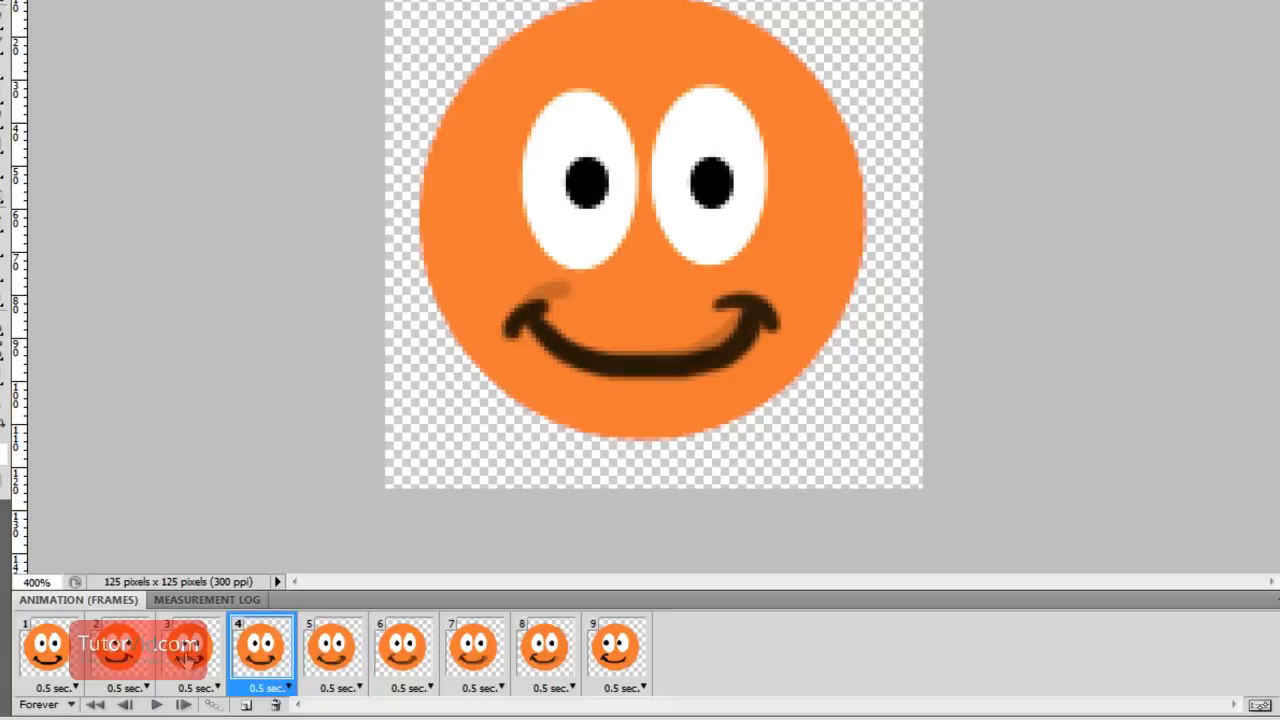
pyautogui.click(192, 658)
# Delete the tweened frames 4 to 8 and return to frame 1
pyautogui.click(262, 652)
pyautogui.keyDown('shift'); pyautogui.click(552, 648); pyautogui.keyUp('shift')
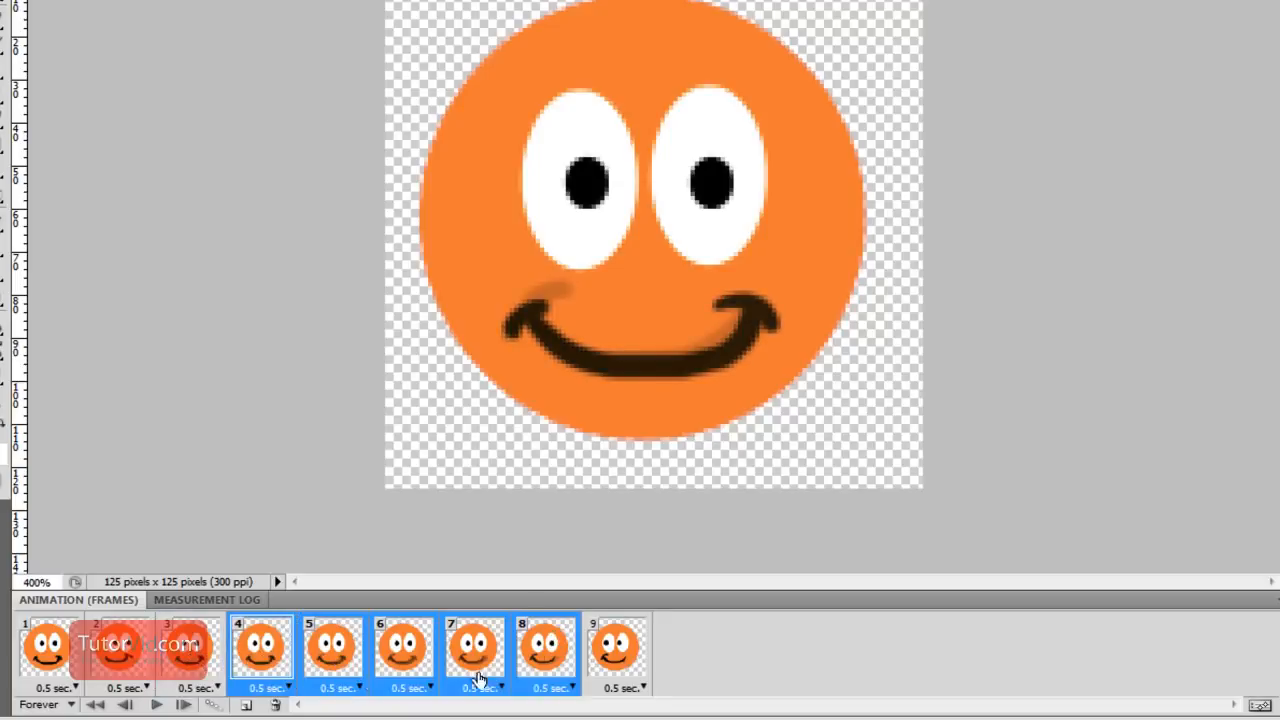
pyautogui.click(276, 705)
pyautogui.click(205, 655)
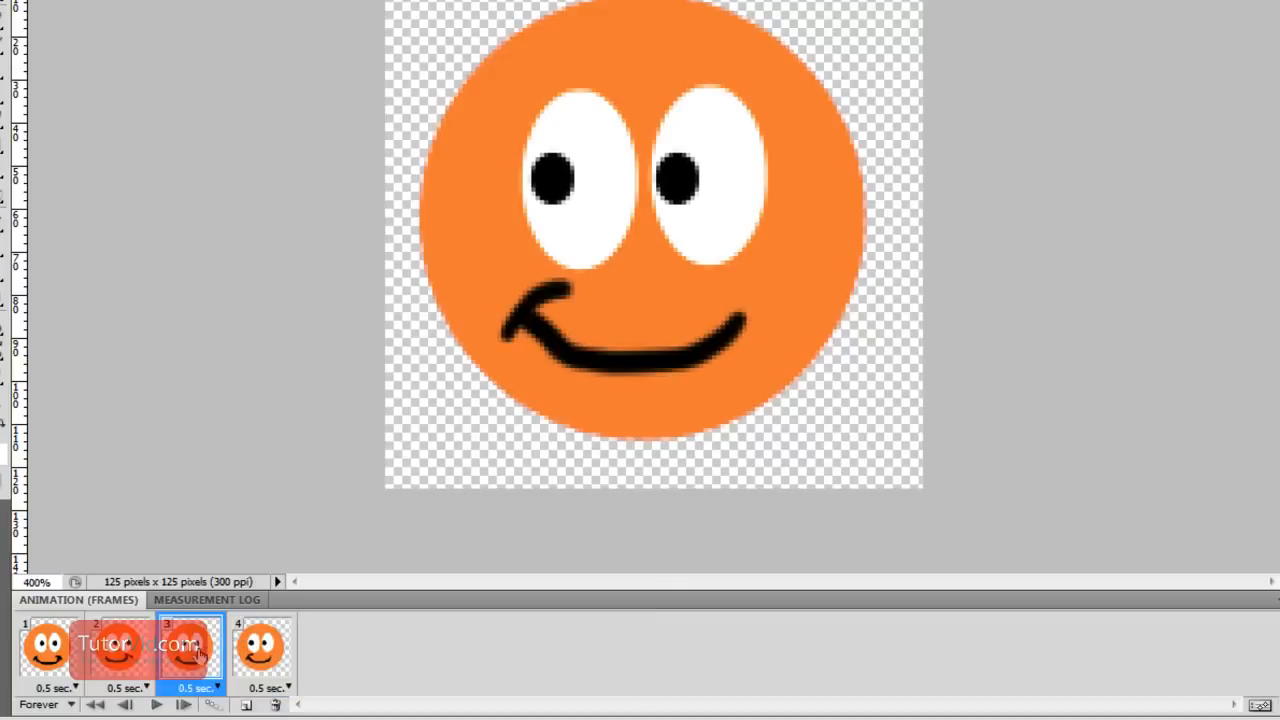
pyautogui.click(140, 660)
pyautogui.click(35, 660)
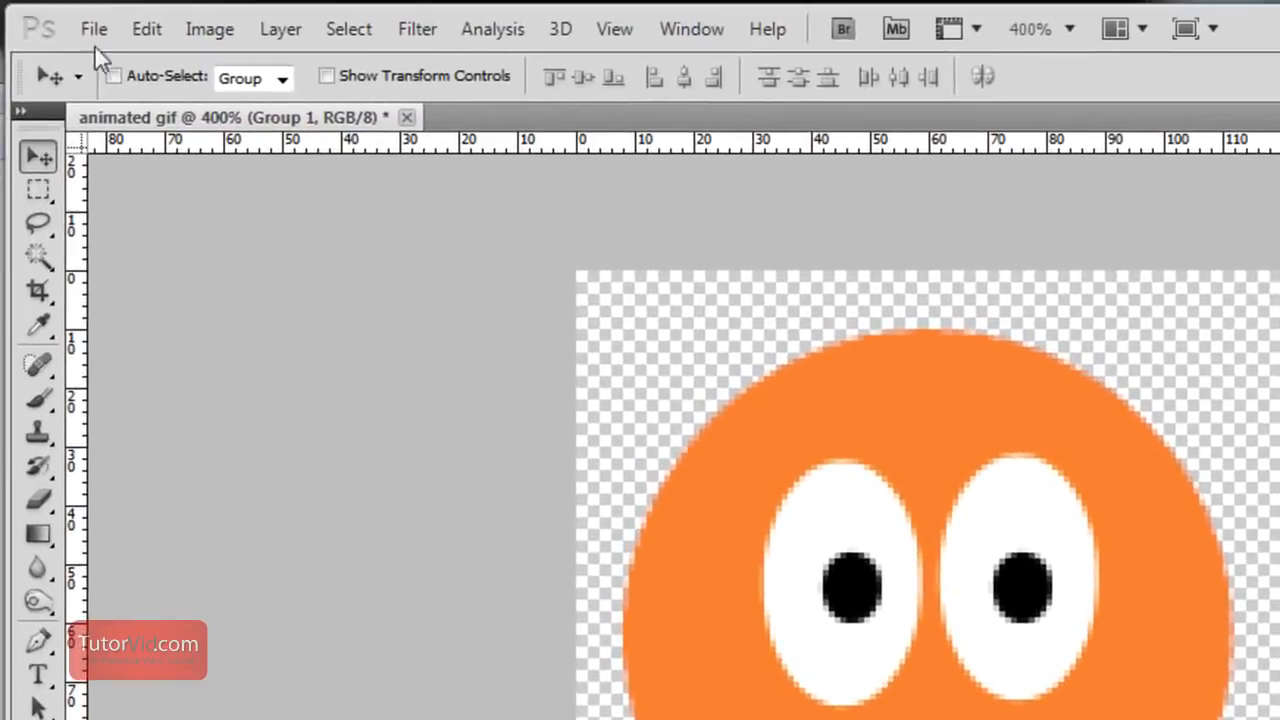
# Start a Save for Web & Devices export in GIF format with 32 colors
pyautogui.click(96, 31)
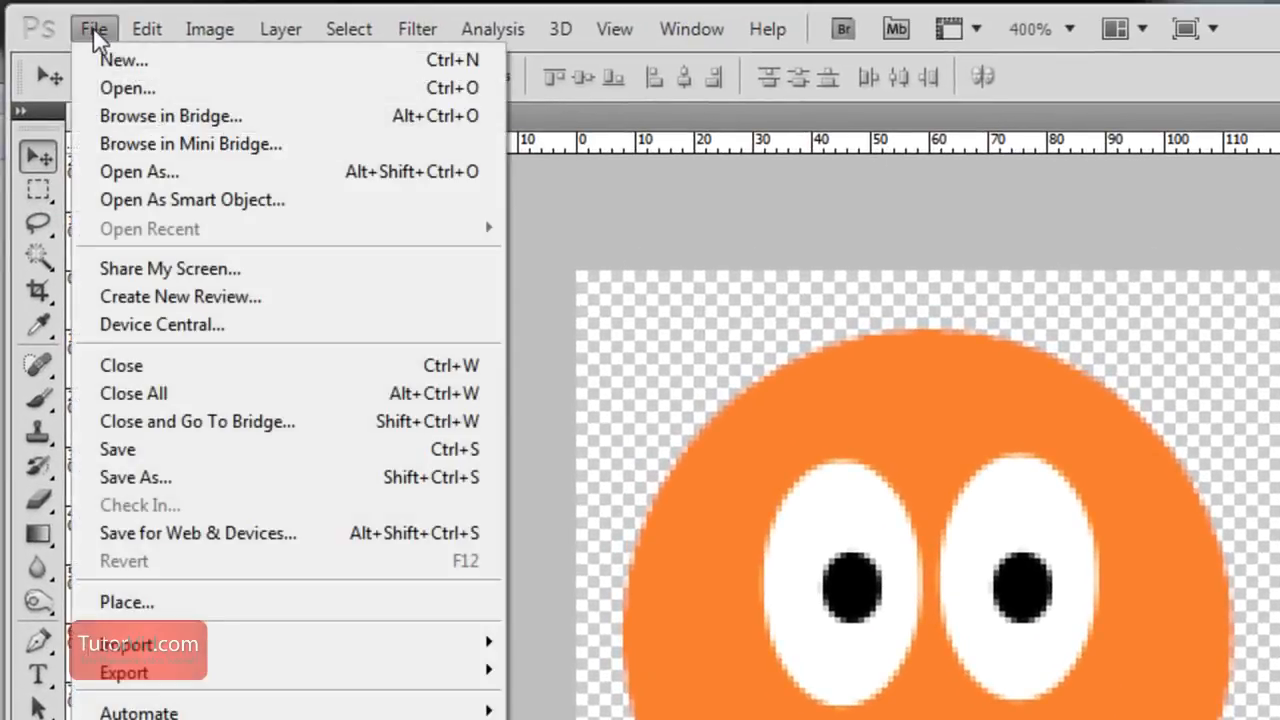
pyautogui.click(268, 537)
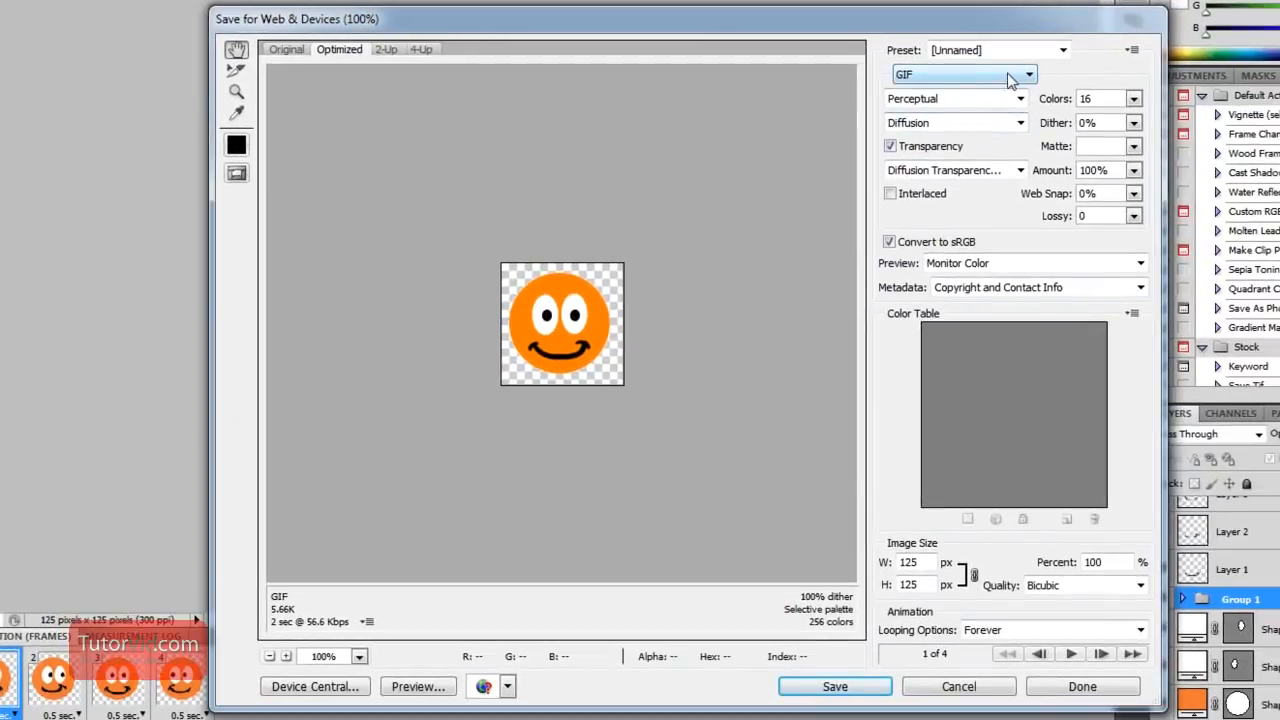
pyautogui.click(1015, 75)
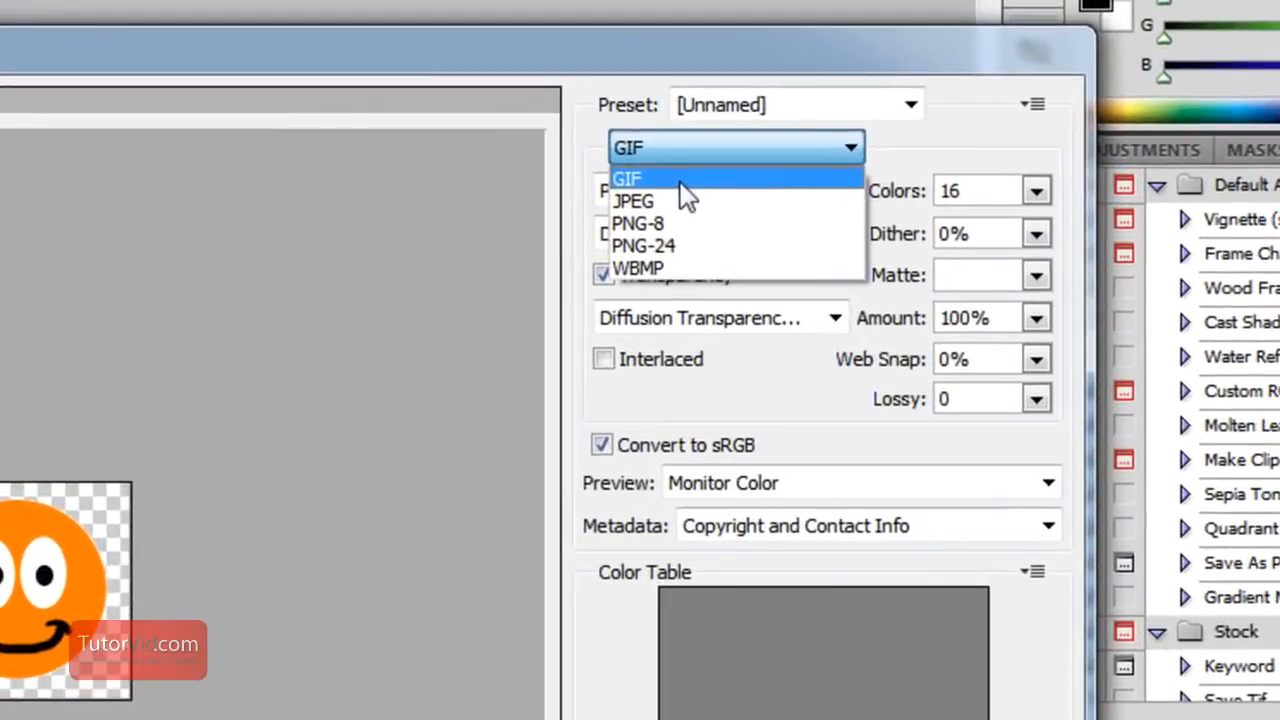
pyautogui.click(930, 92)
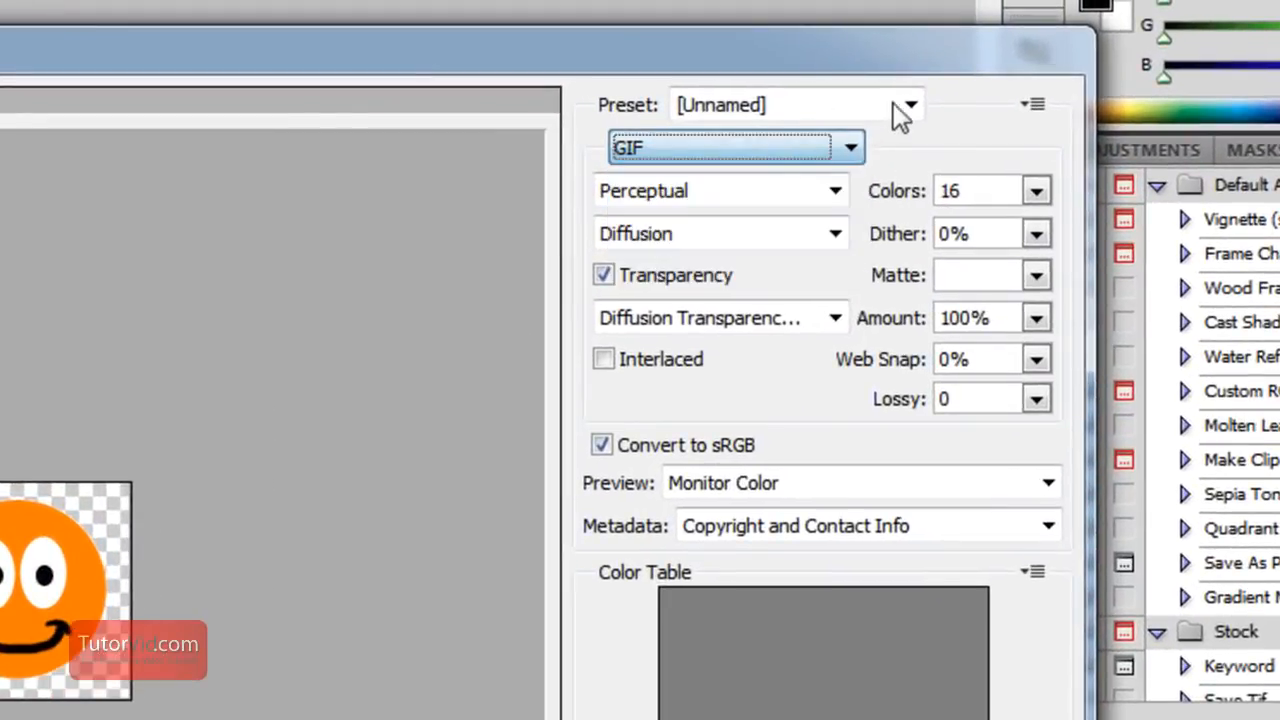
pyautogui.click(1054, 50)
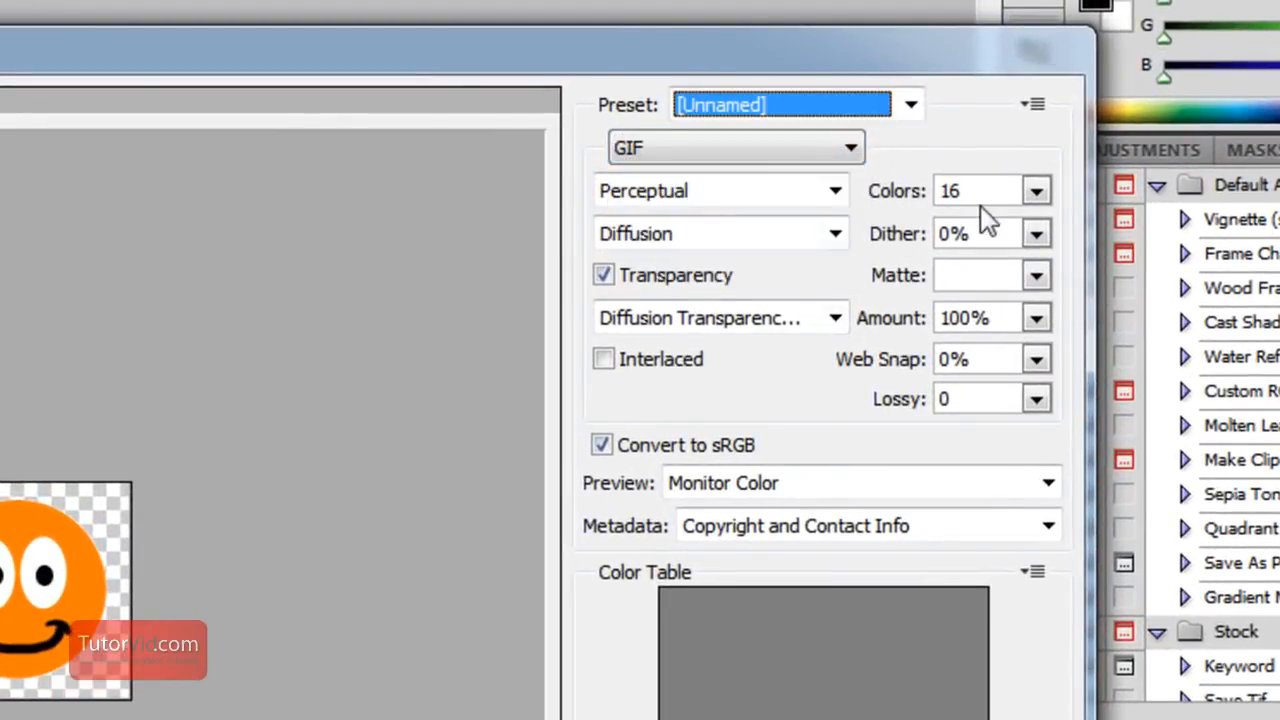
pyautogui.click(1035, 191)
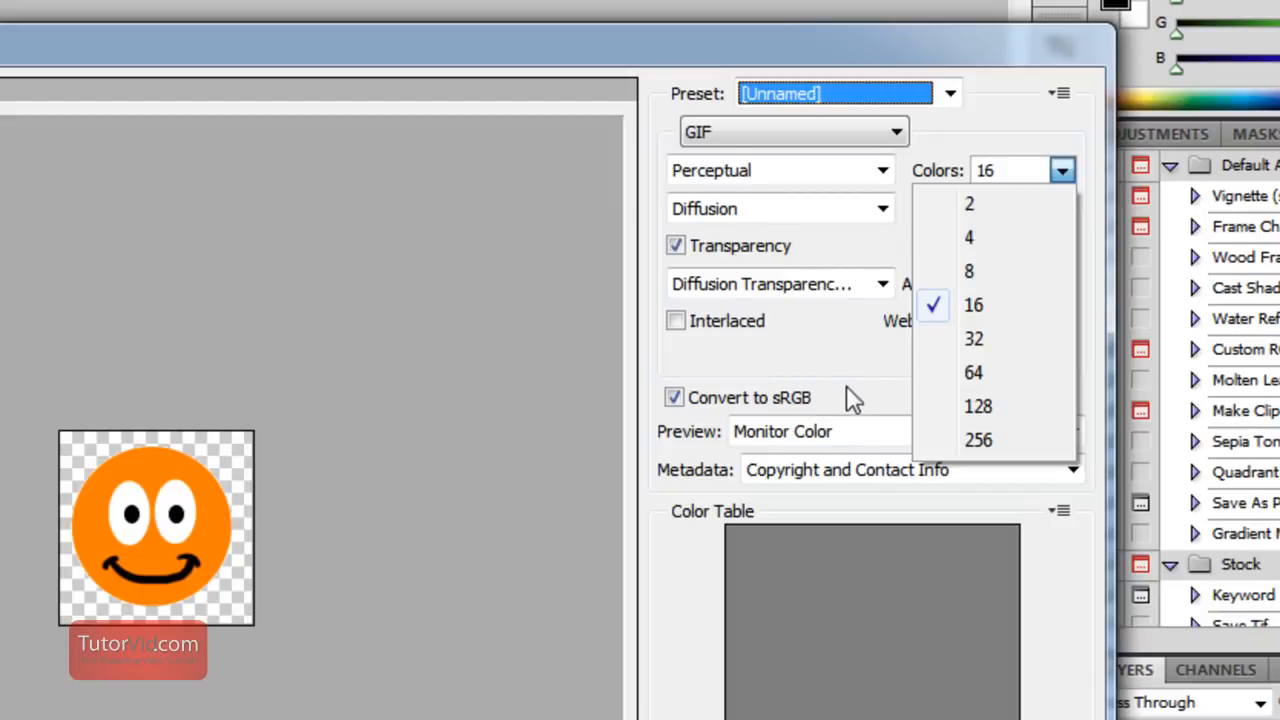
pyautogui.click(992, 340)
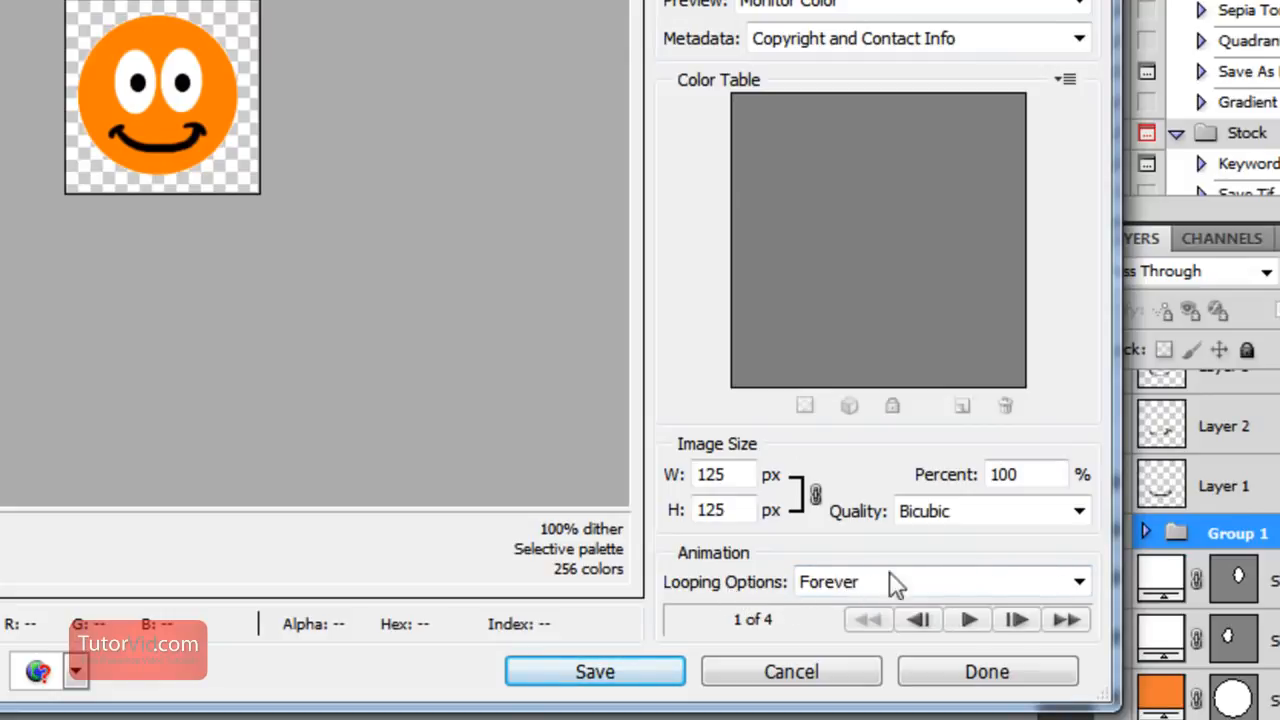
# Keep the export's looping option at Forever and preview the animation before stopping it
pyautogui.click(1043, 586)
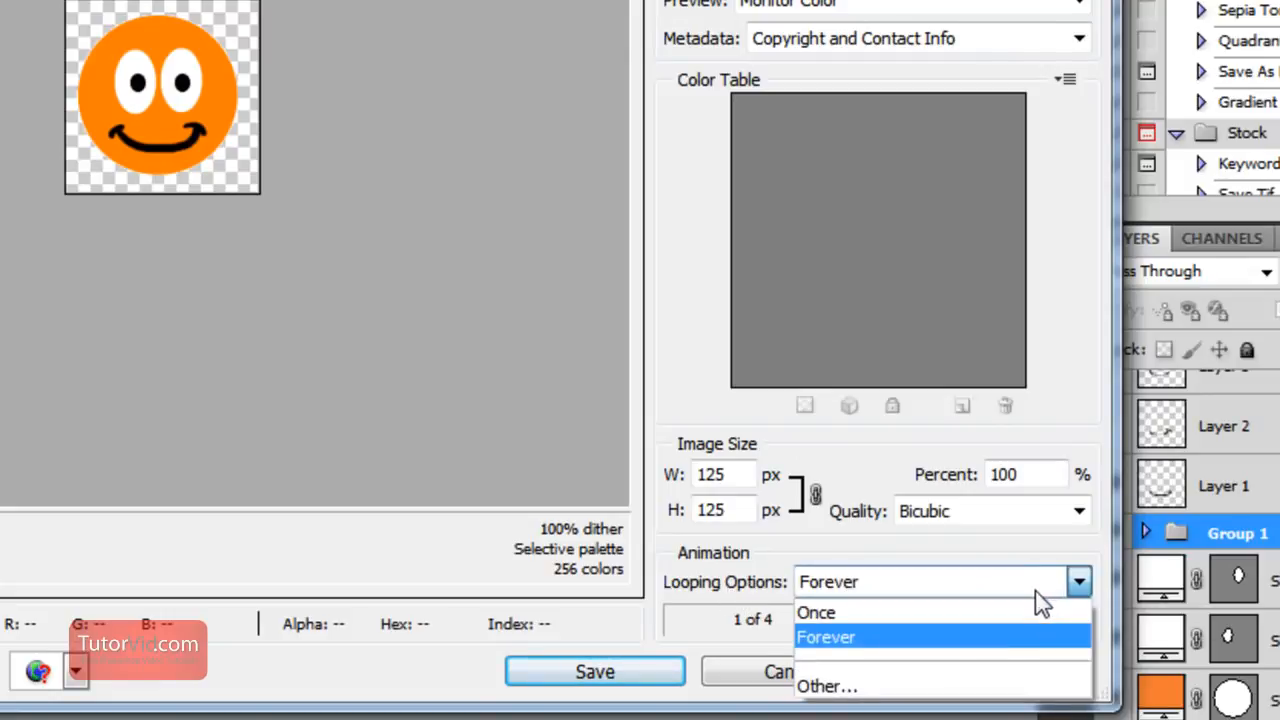
pyautogui.click(836, 640)
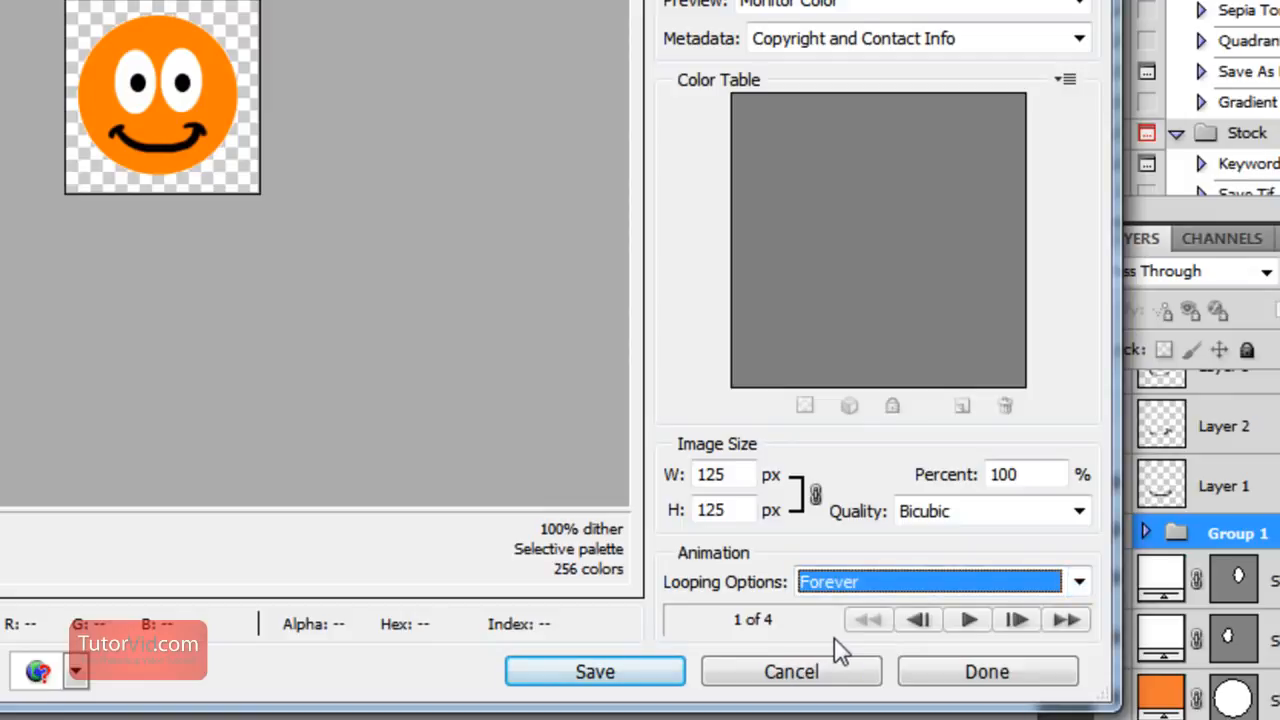
pyautogui.click(969, 621)
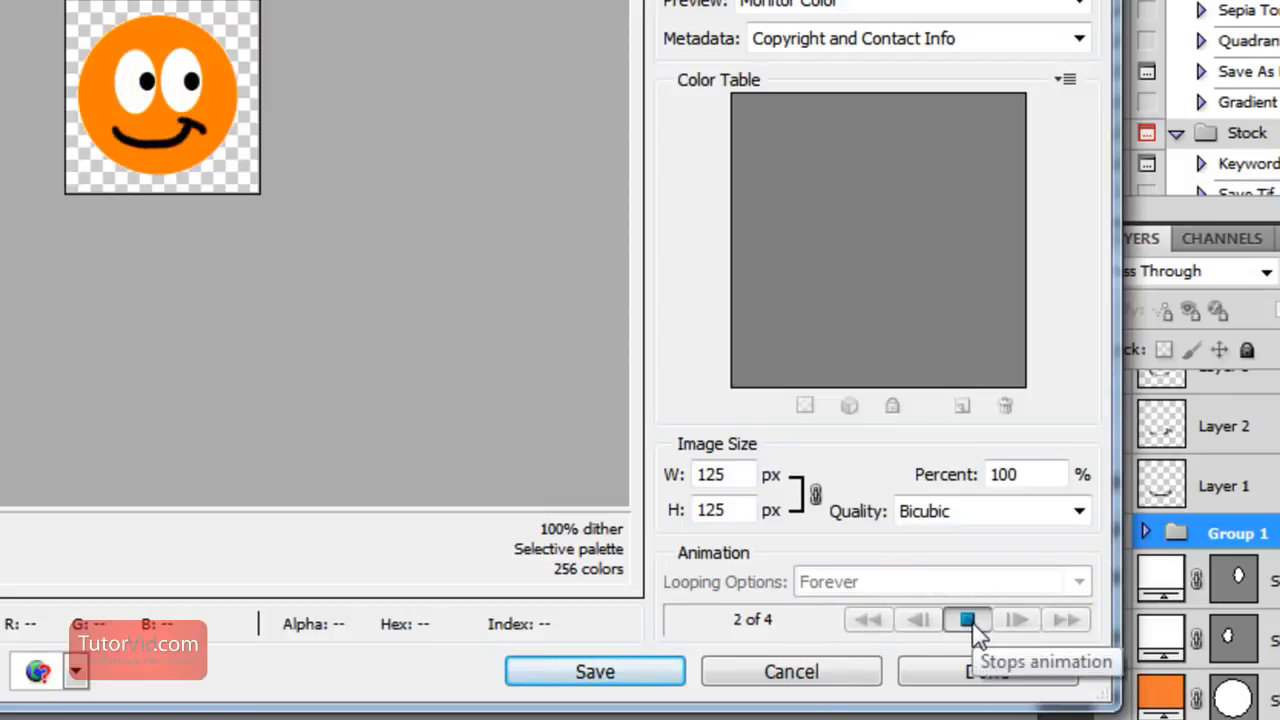
pyautogui.click(968, 621)
# Save the GIF as animated-gif.gif, replacing the existing file, and open the saved file from its folder
pyautogui.click(594, 680)
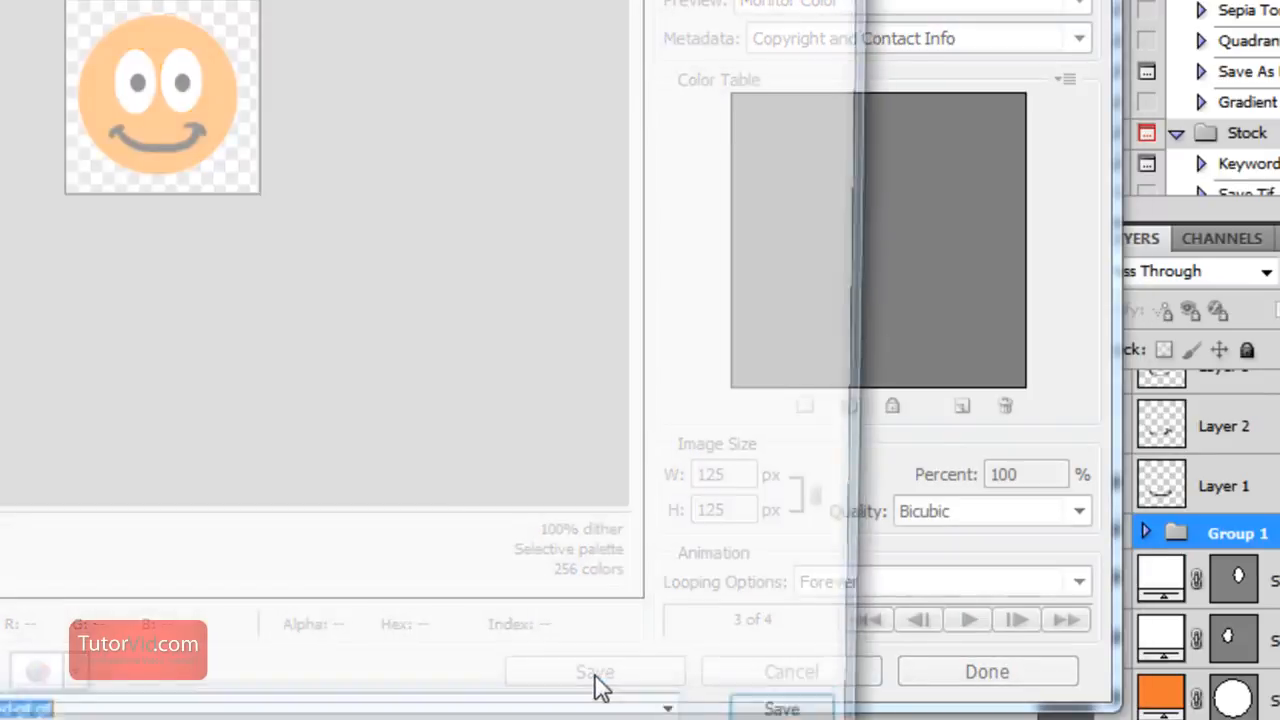
pyautogui.click(811, 682)
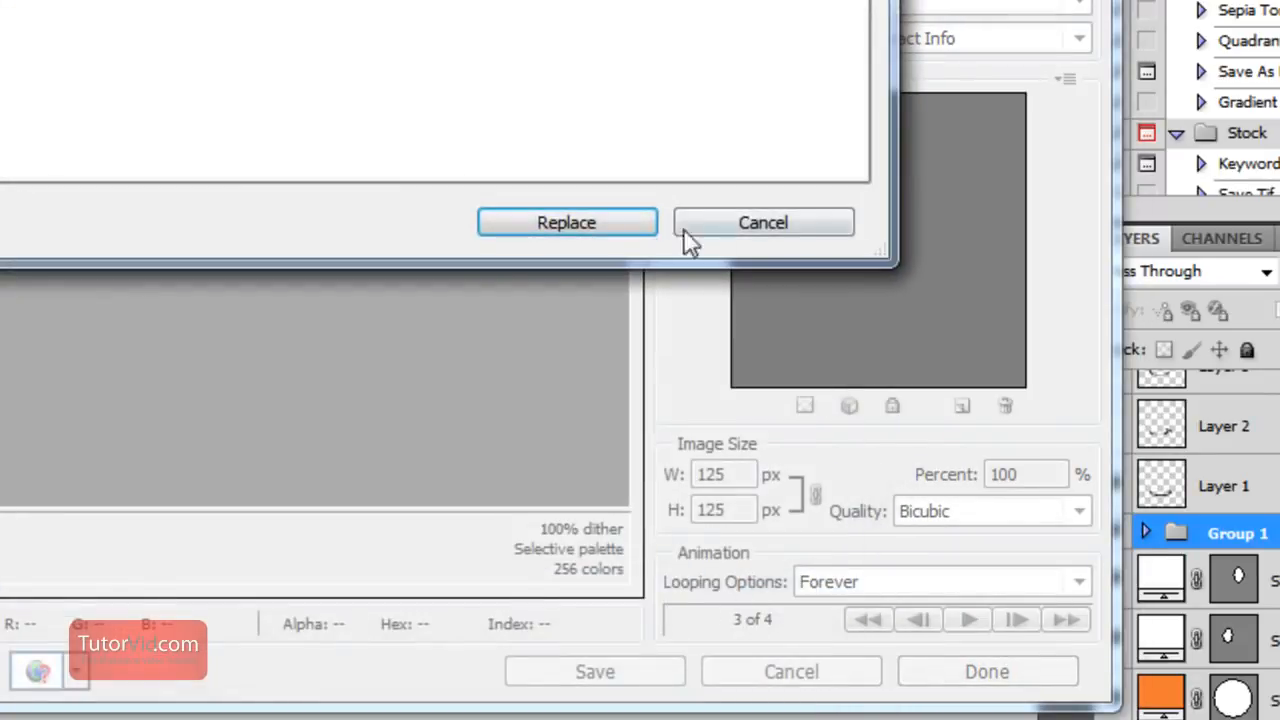
pyautogui.click(600, 228)
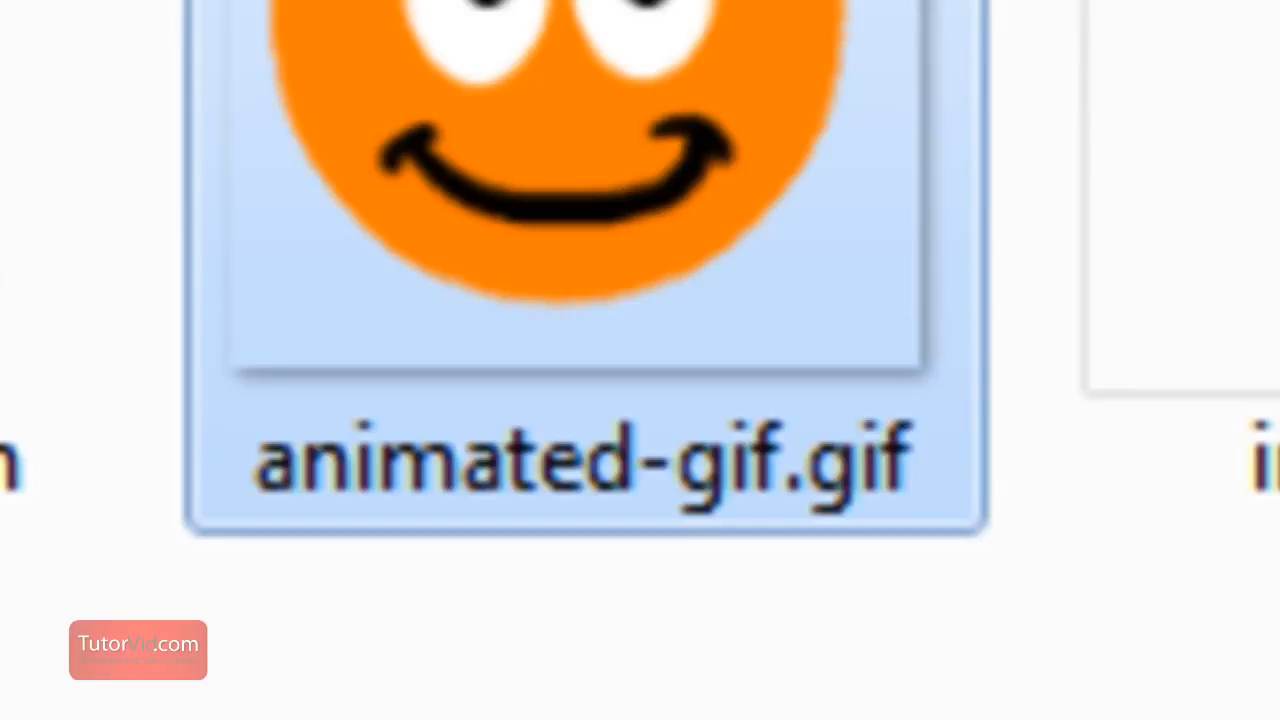
pyautogui.doubleClick(555, 4)
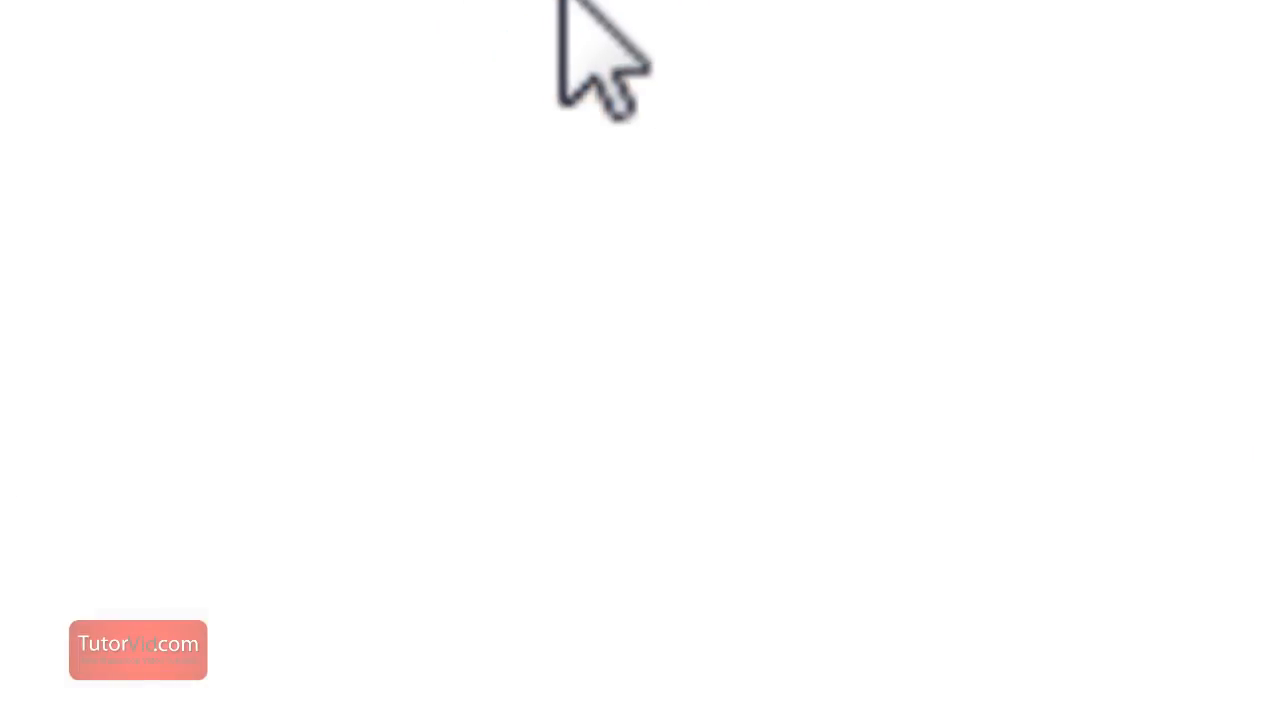